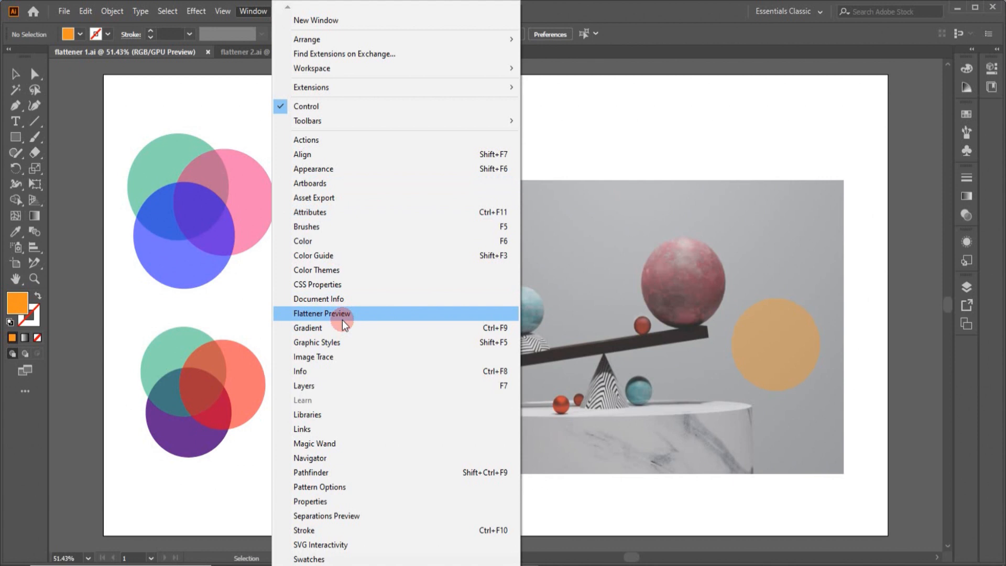
Duplicate the upper cluster of three overlapping circles onto the photo.
left_click(84, 11)
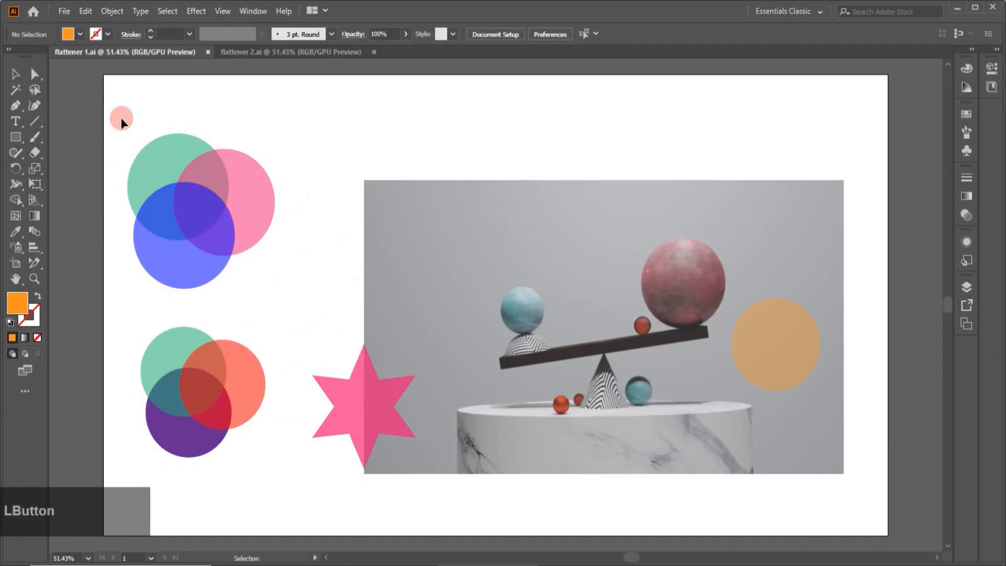
left_click_drag(121, 116, 301, 292)
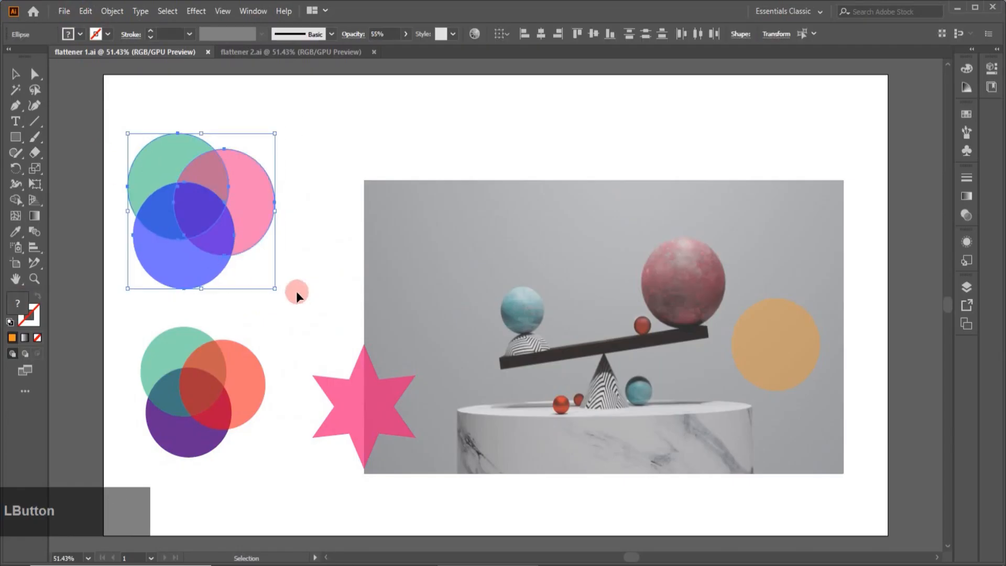
left_click_drag(225, 208, 620, 254)
key("alt")
left_click(73, 152)
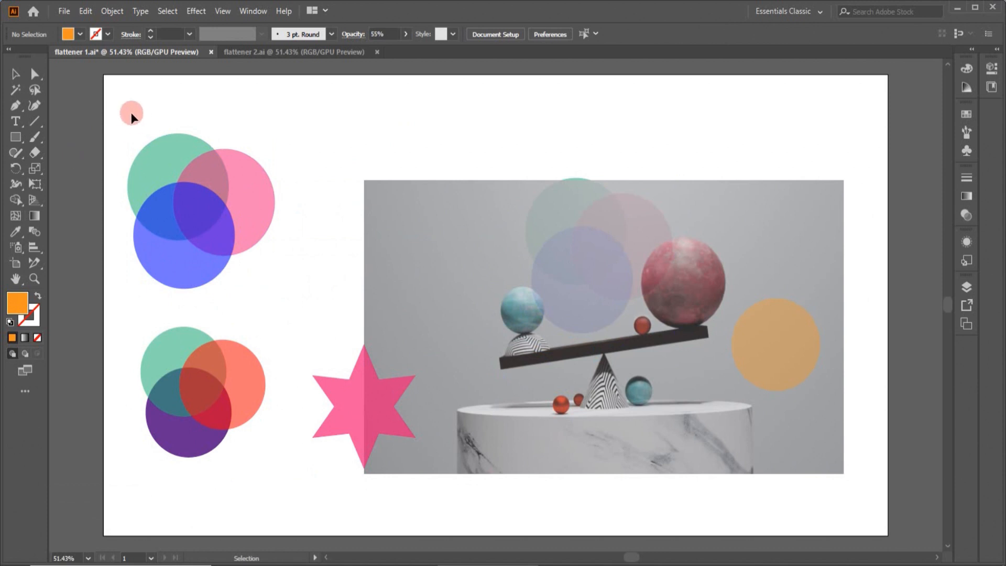
Start Flatten Transparency on the original upper circle cluster and review the available presets.
left_click_drag(122, 110, 281, 291)
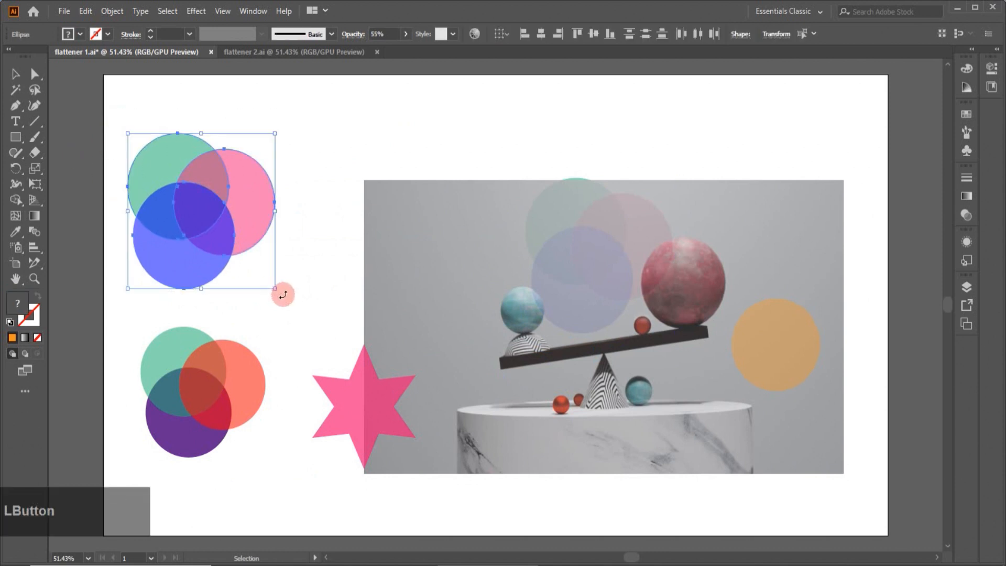
left_click(116, 14)
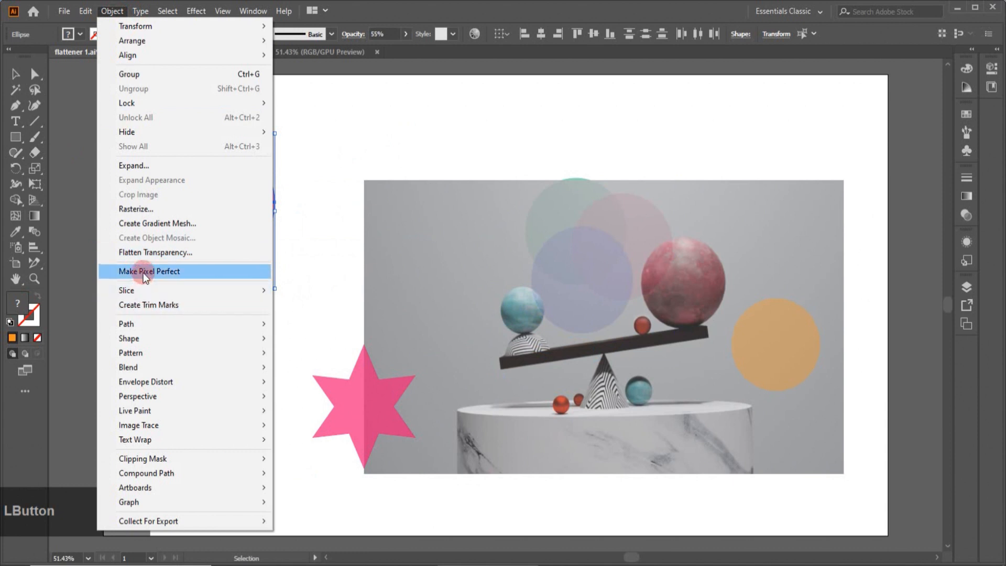
left_click(144, 254)
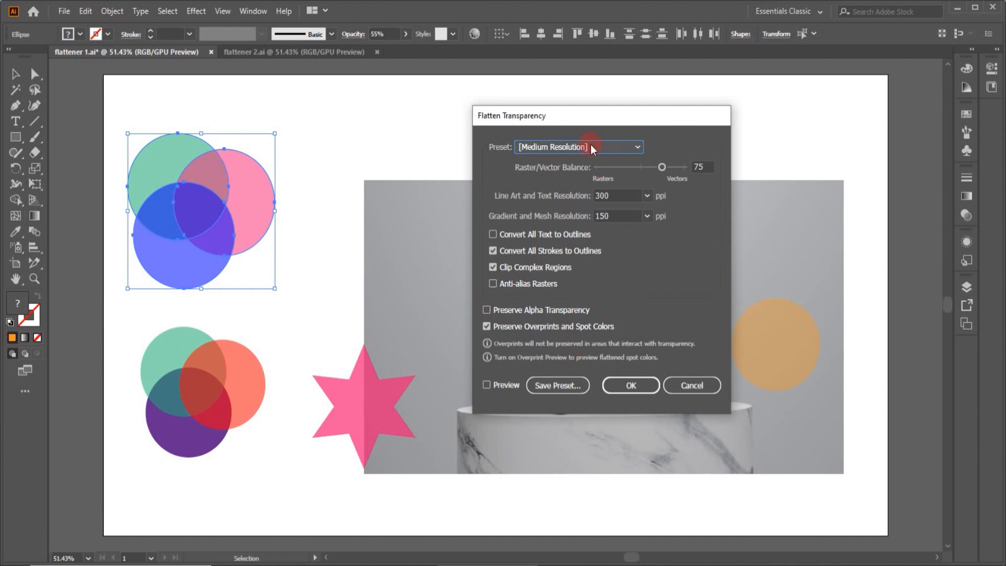
left_click(639, 148)
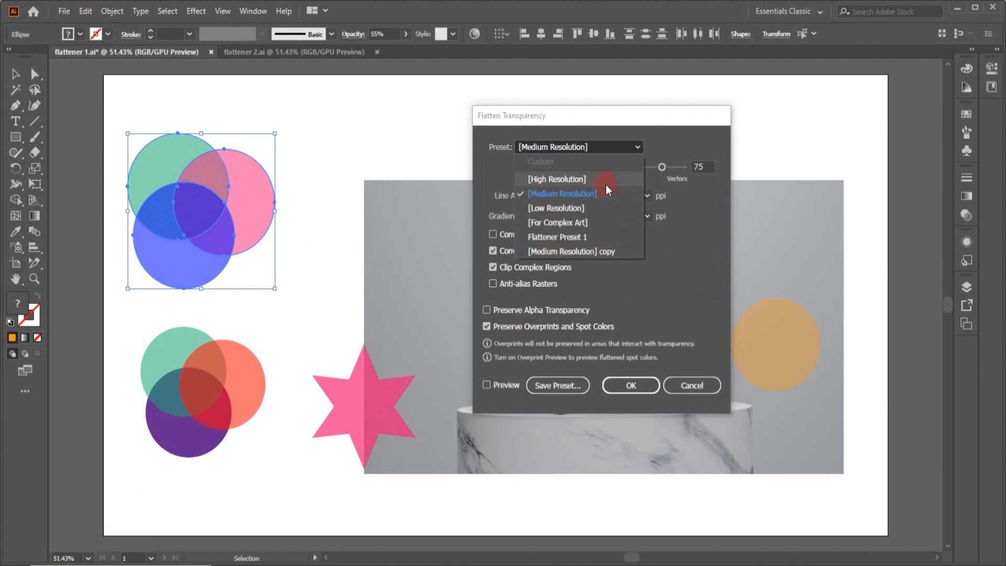
left_click(670, 136)
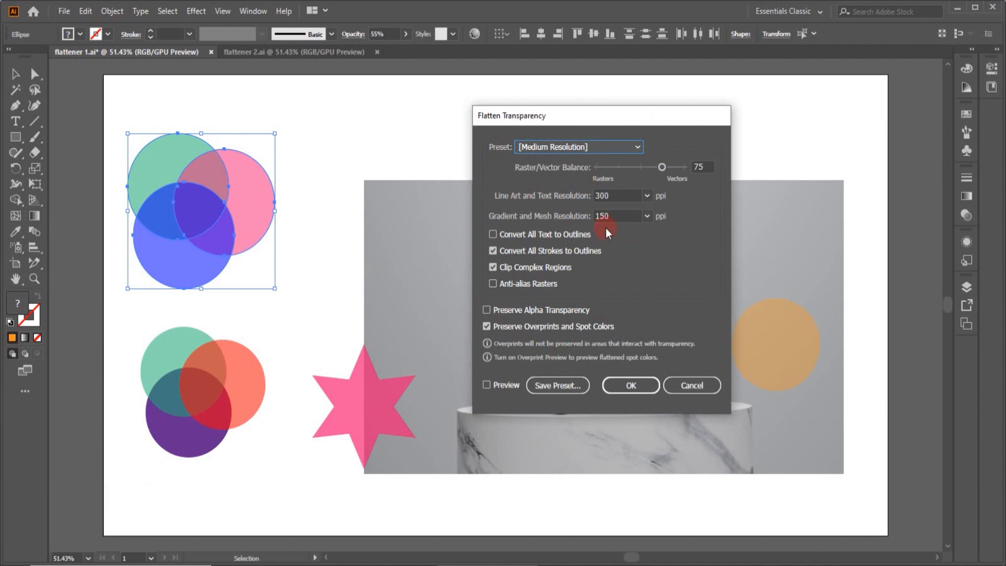
left_click(636, 148)
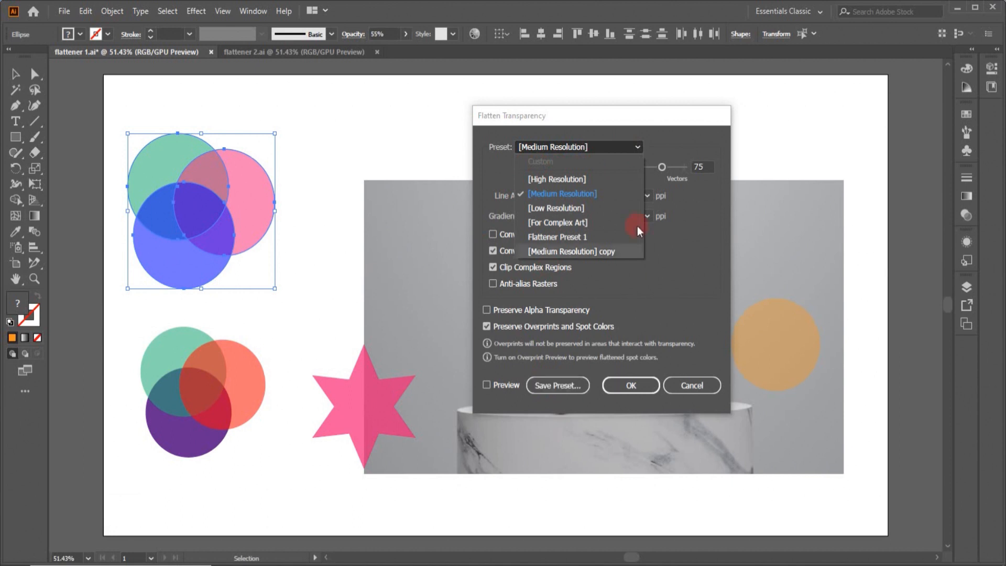
left_click(637, 149)
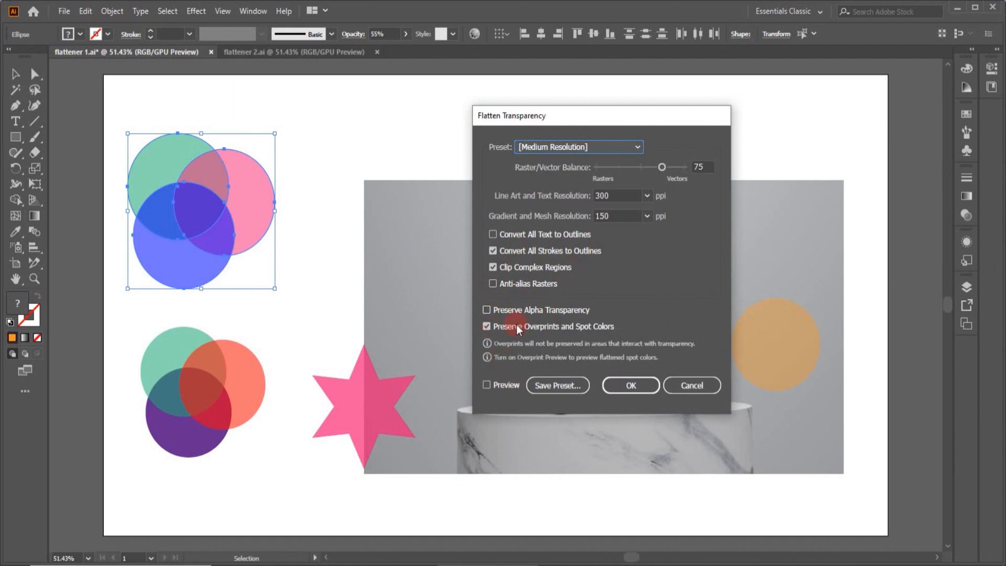
Try Preserve Alpha Transparency, restore Preserve Overprints and Spot Colors, and toggle the flattening preview.
left_click(486, 310)
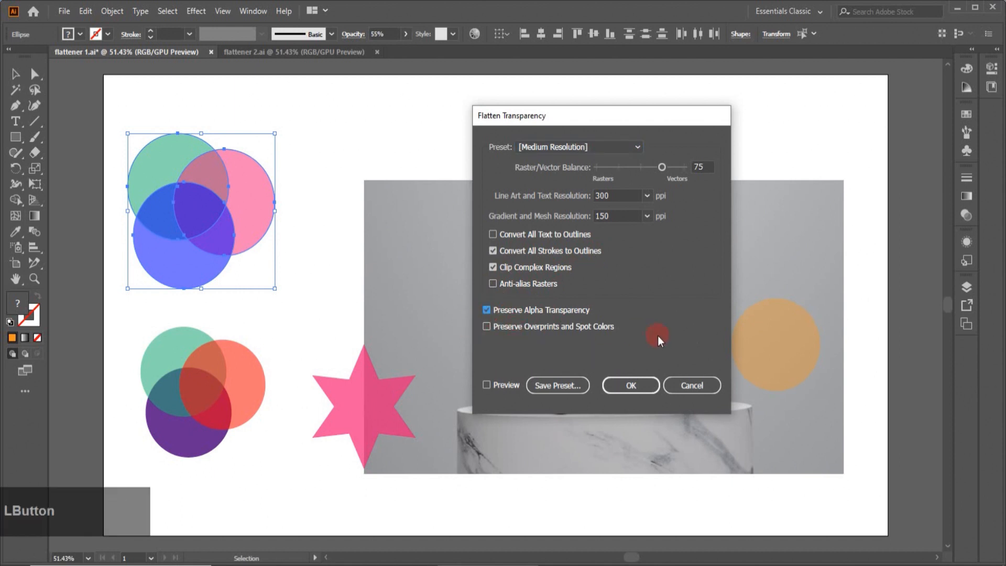
left_click(488, 326)
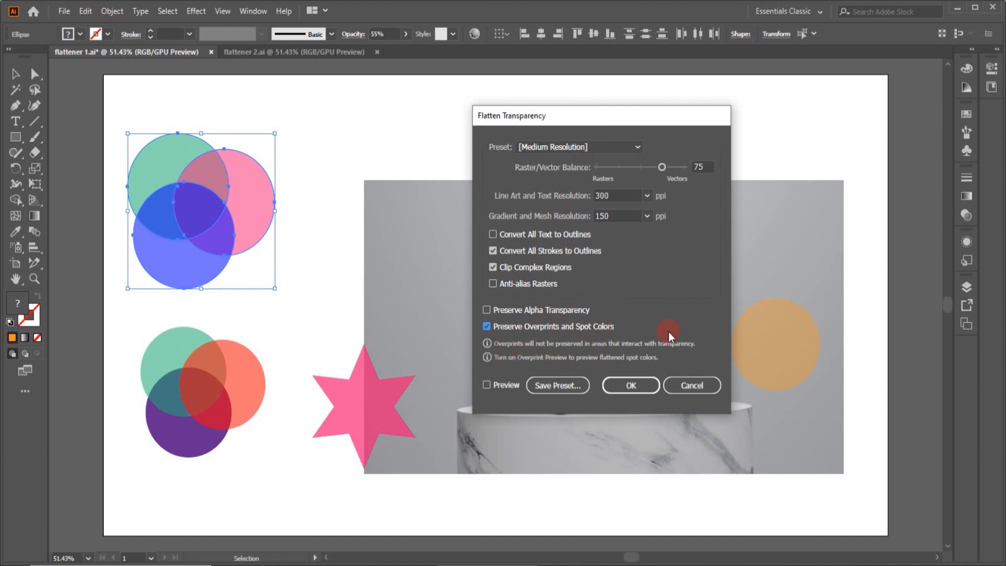
left_click(486, 385)
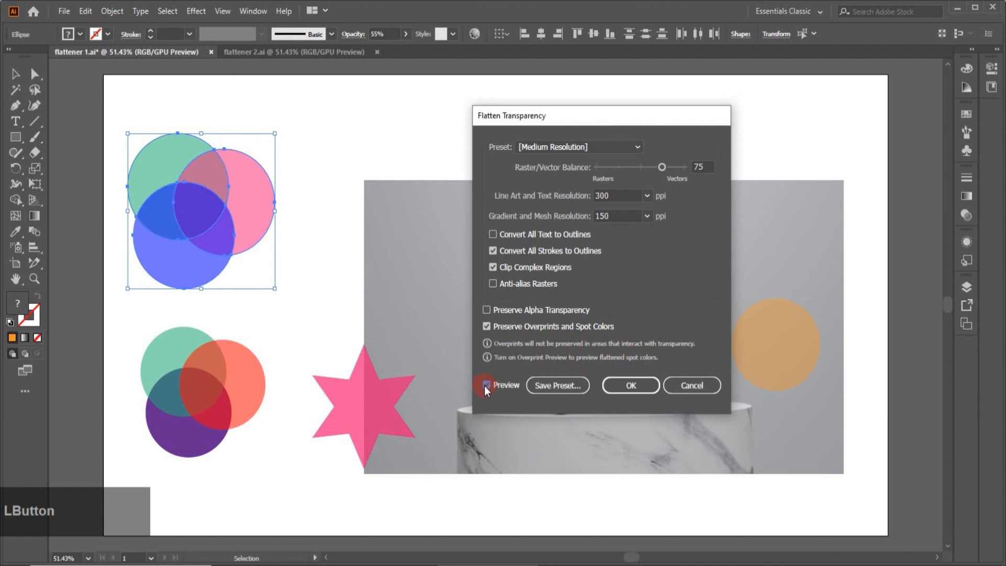
left_click(485, 385)
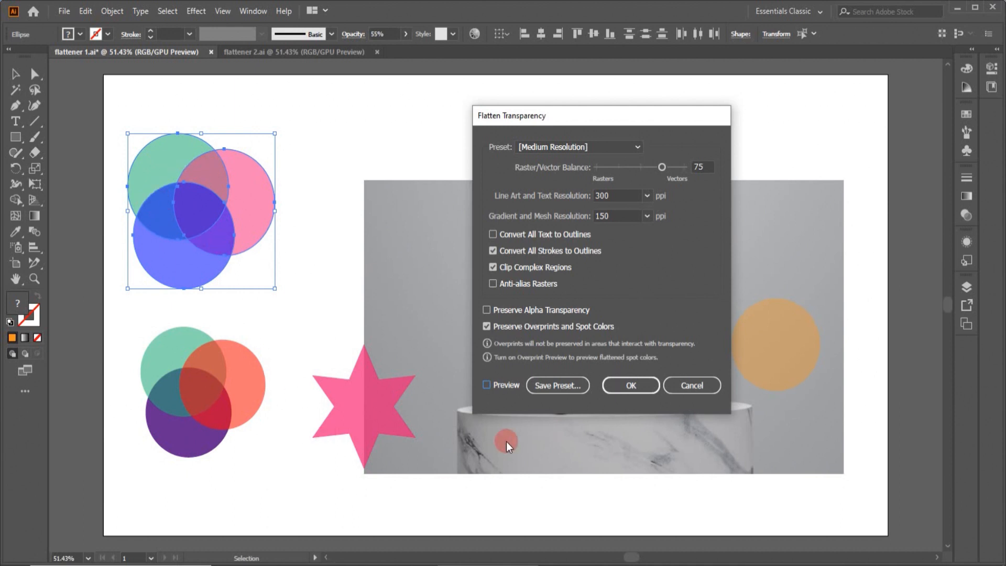
left_click(483, 386)
Load the [High Resolution] flattener preset for the selected circles.
left_click(639, 149)
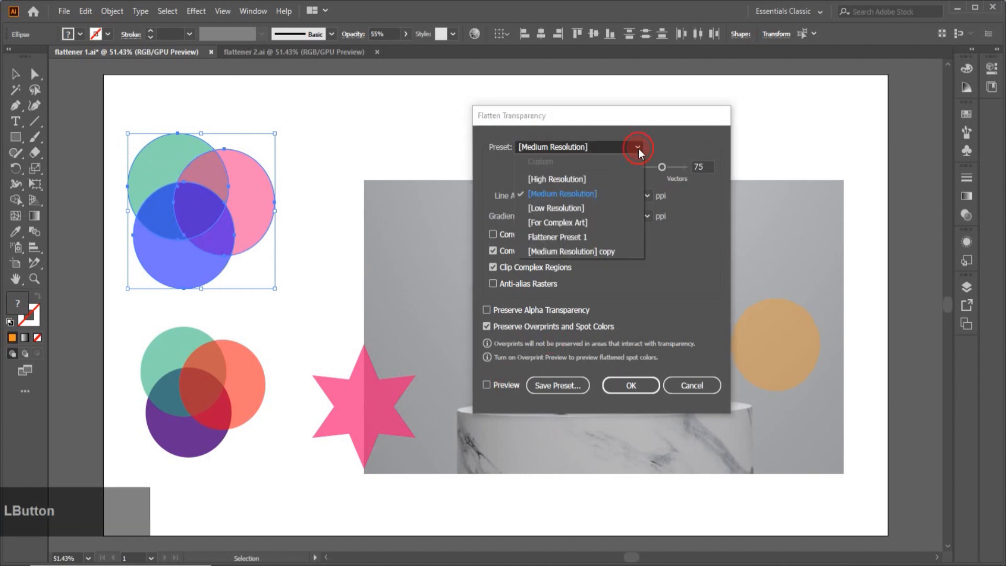
left_click(575, 178)
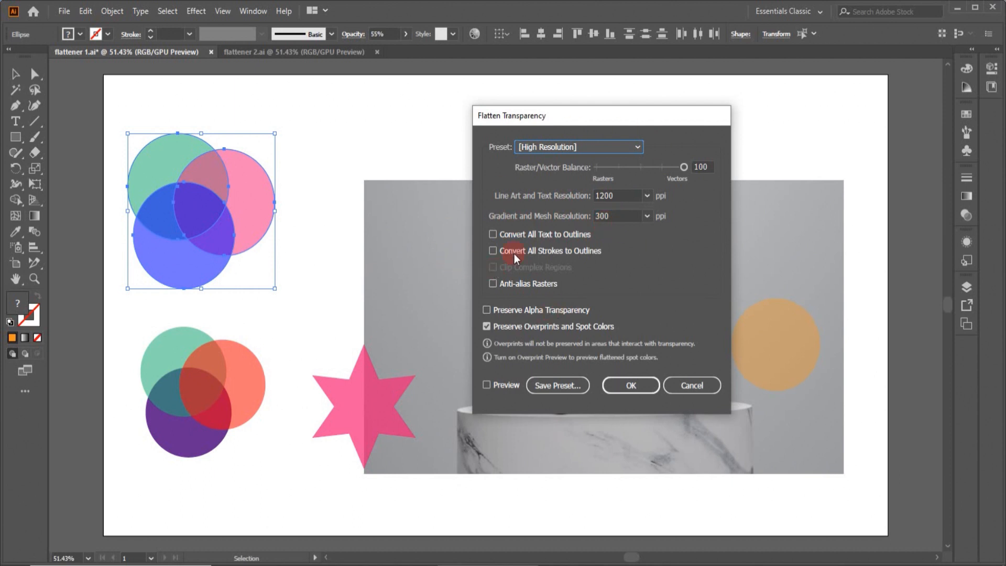
left_click(638, 148)
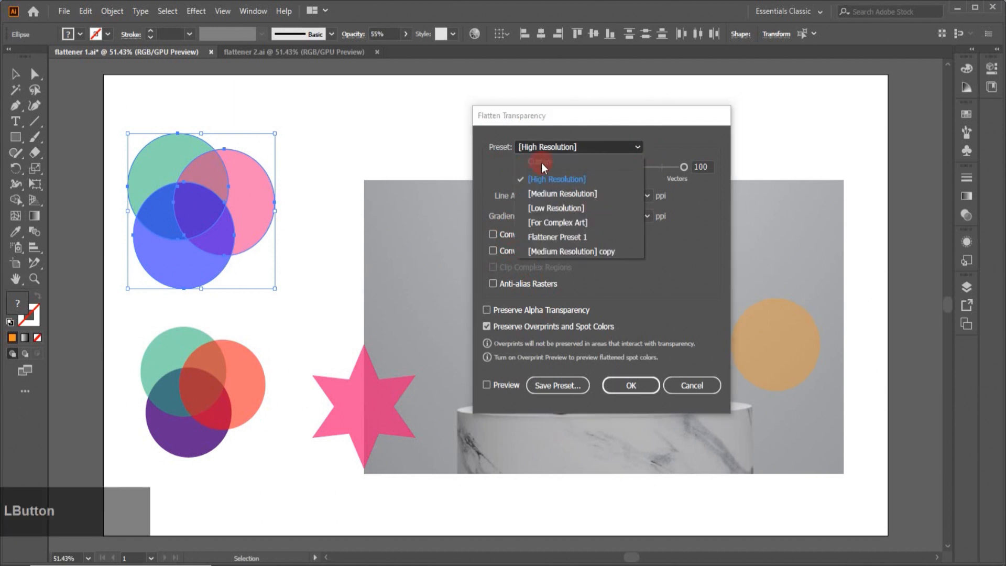
left_click(608, 293)
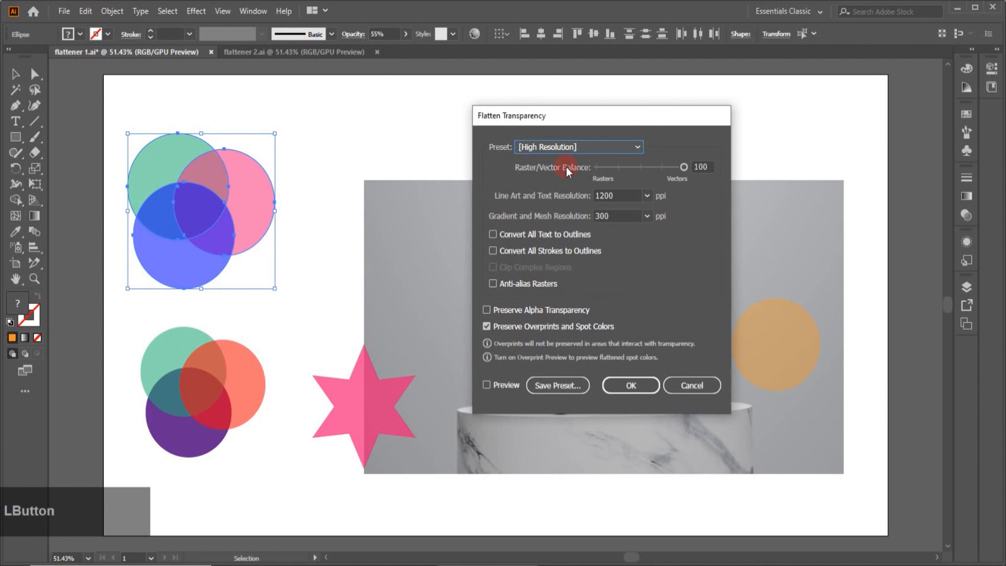
Set the Line Art and Text Resolution to 800 ppi to make the flattener settings custom.
left_click_drag(615, 195, 575, 191)
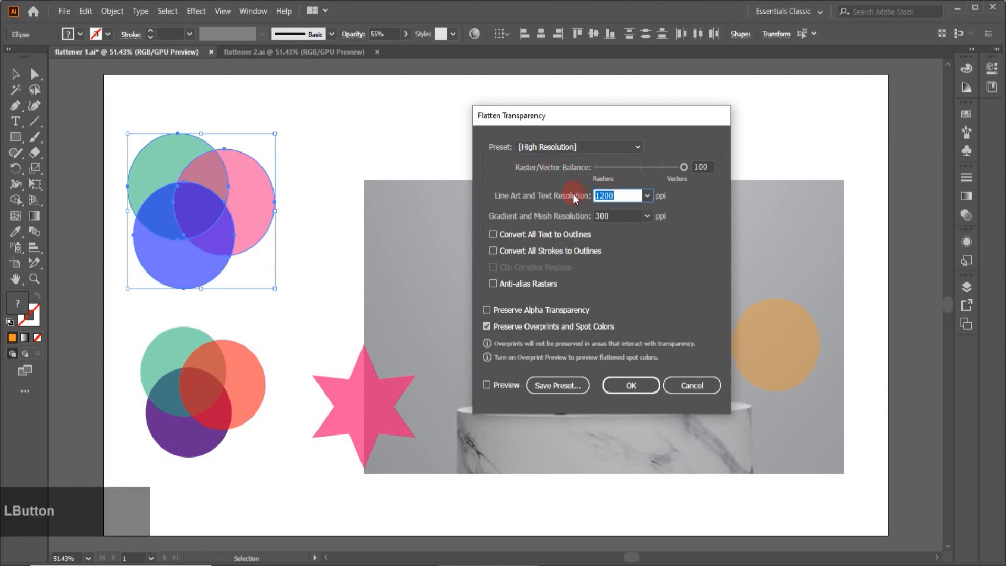
type("800")
left_click(627, 215)
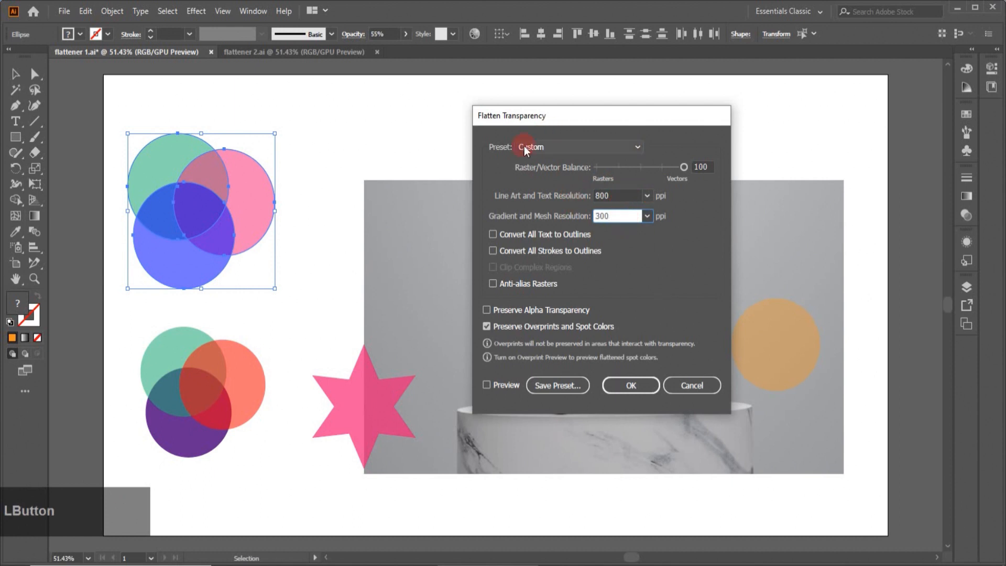
left_click(637, 146)
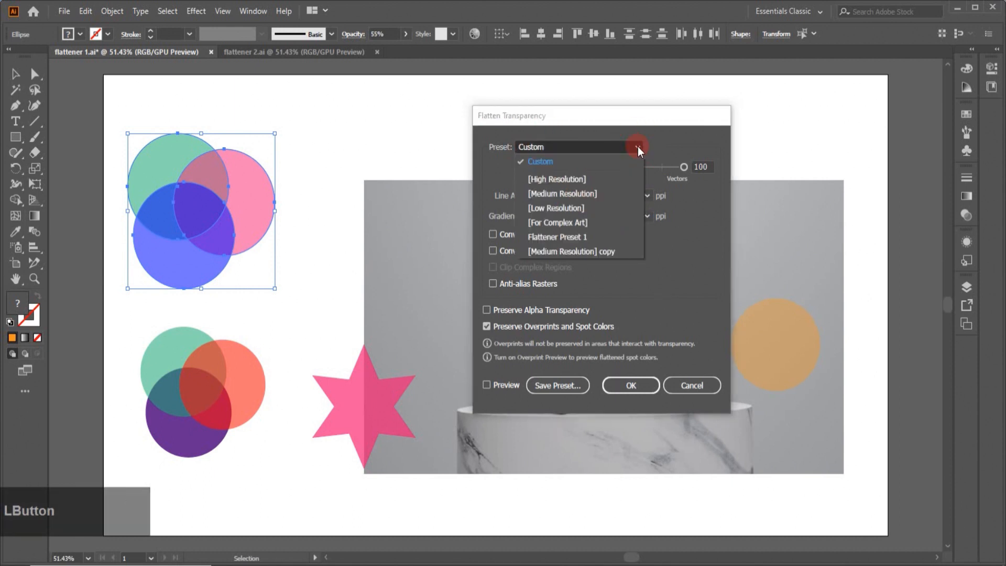
left_click(688, 281)
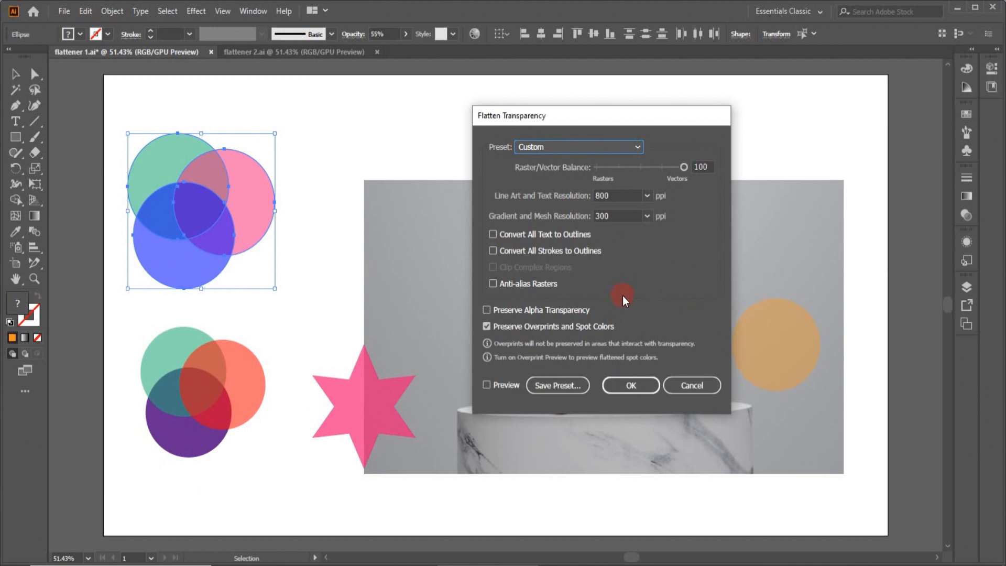
Save the custom flattener settings as a preset named 1.
left_click(546, 385)
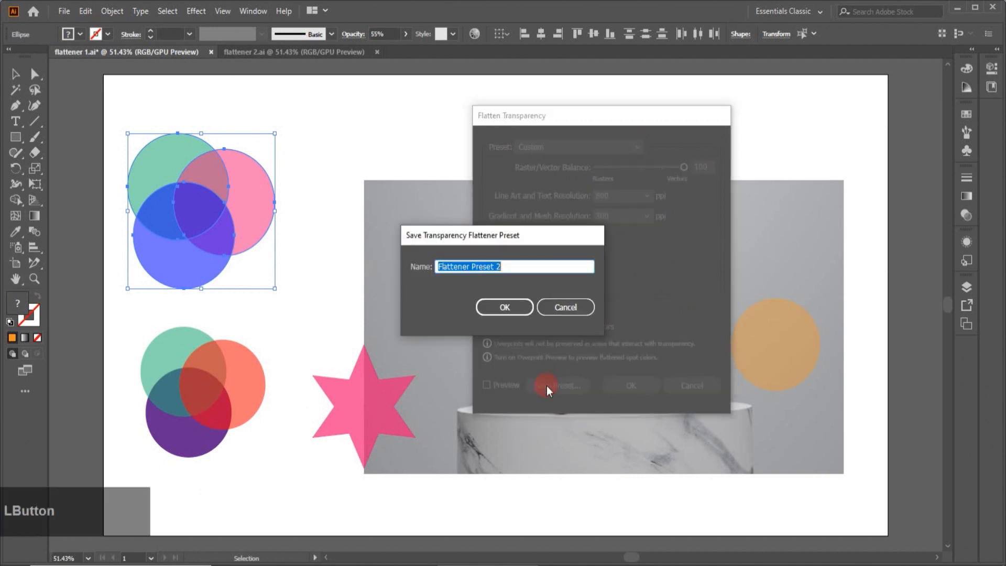
left_click(522, 269)
type("1")
left_click(504, 306)
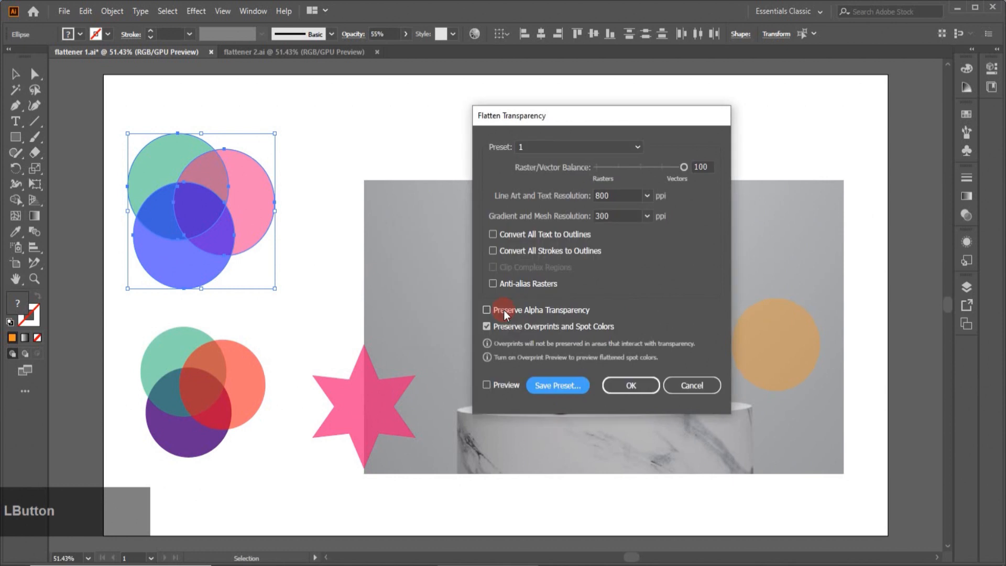
Flatten the upper circle cluster with the [High Resolution] preset and deselect it.
left_click(636, 149)
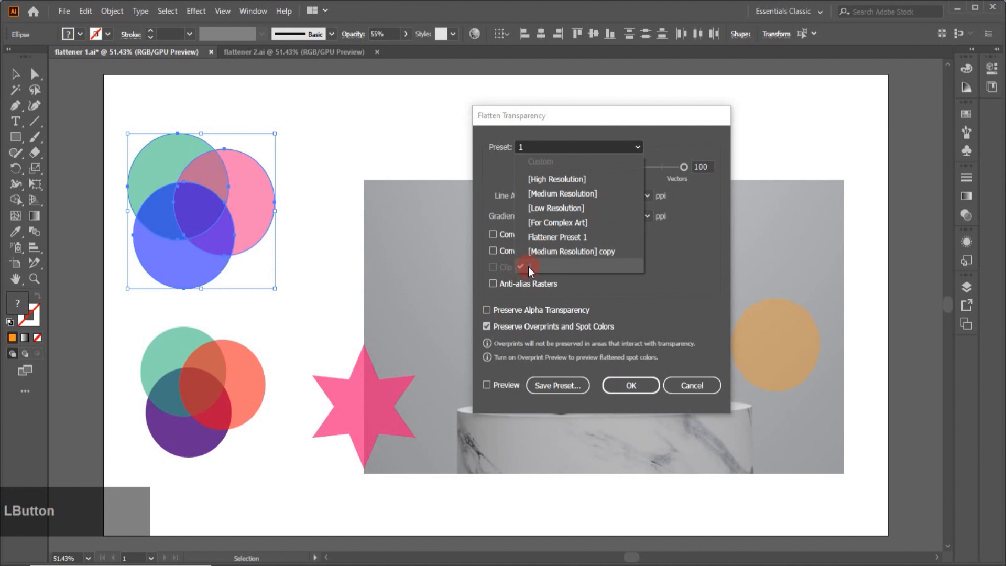
left_click(565, 179)
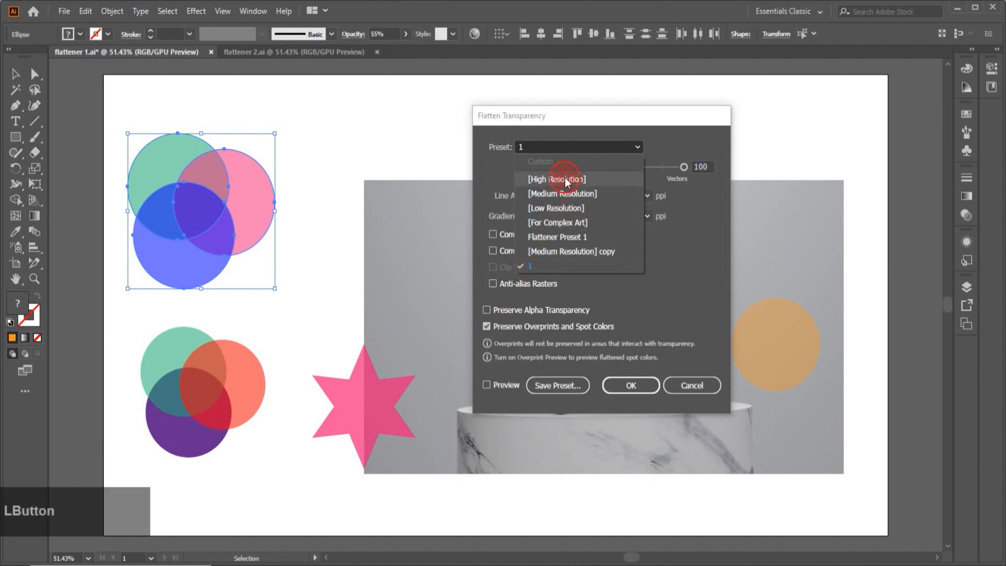
left_click(645, 385)
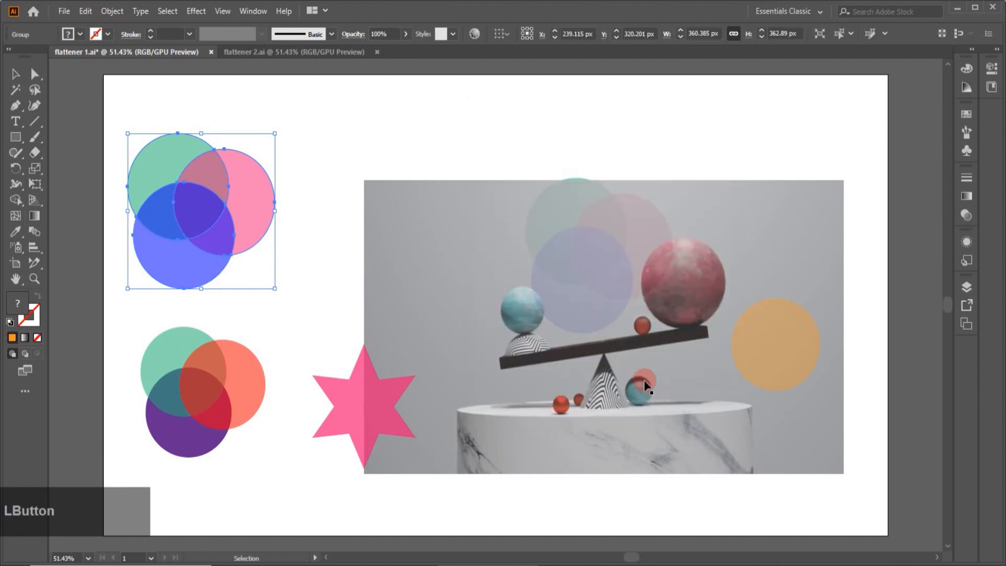
left_click(301, 255)
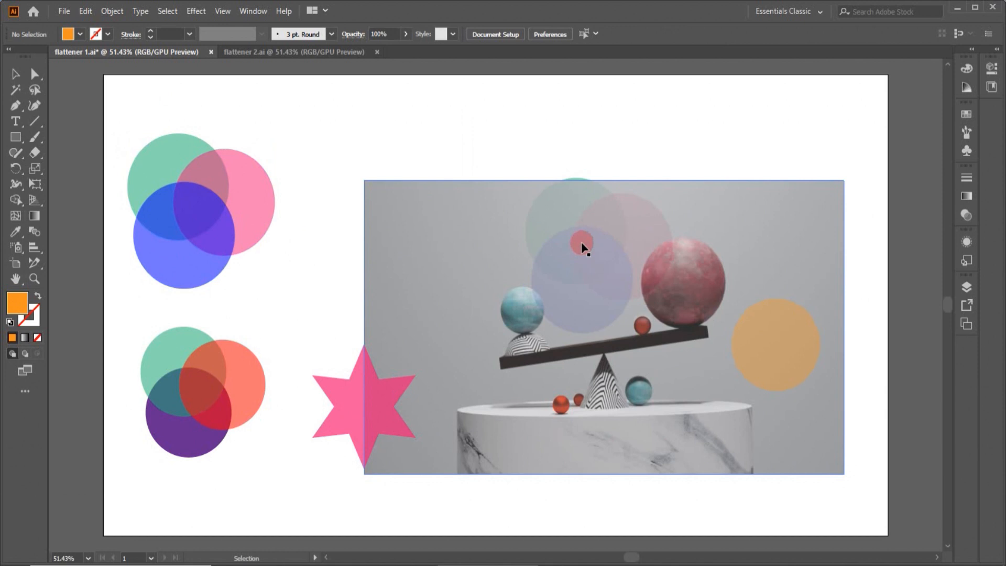
Duplicate the flattened circle group onto the photo's upper-left area and send the photo to the back.
left_click_drag(222, 211, 456, 257)
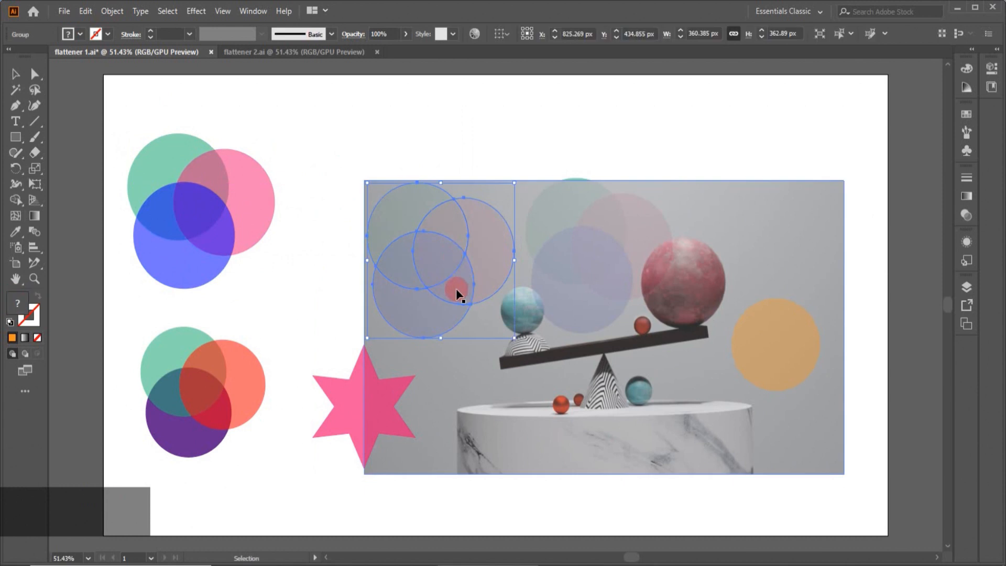
key("ctrl+z")
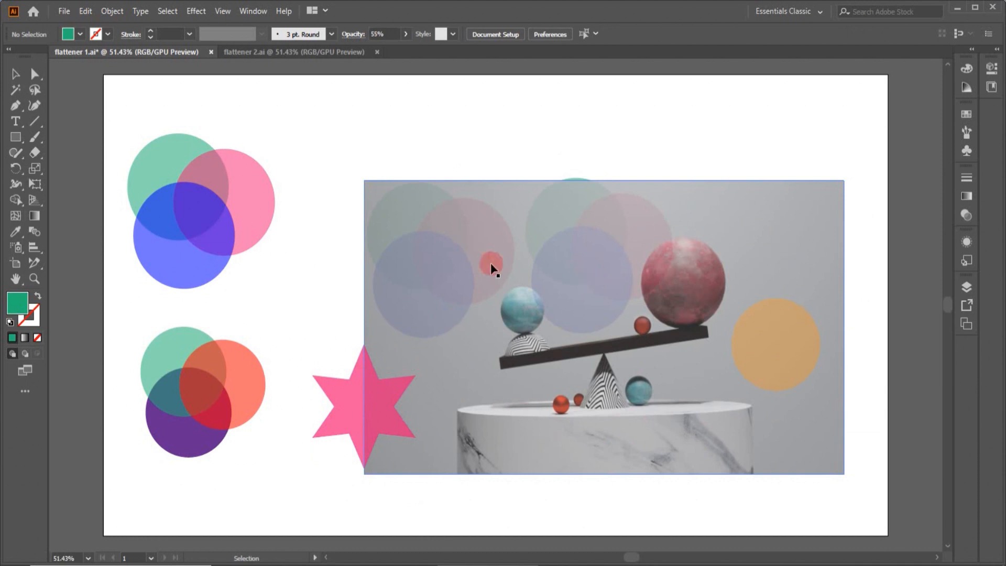
left_click(791, 436)
right_click(791, 436)
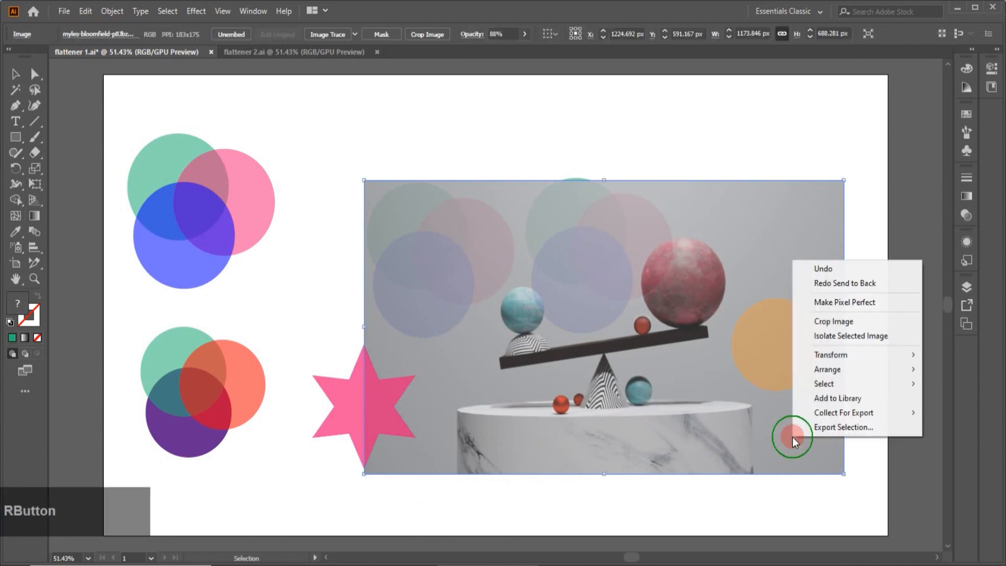
mouse_move(826, 376)
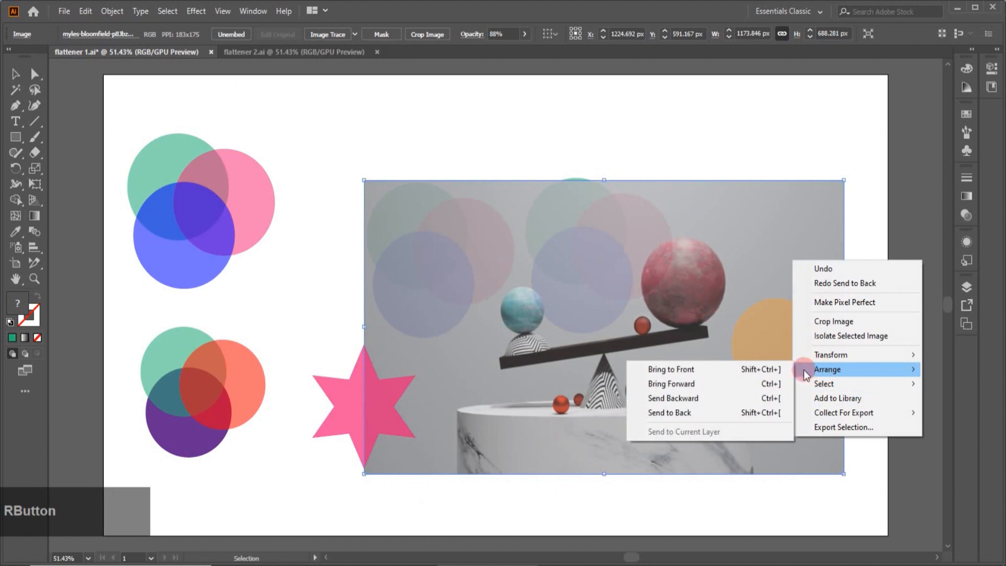
left_click(683, 412)
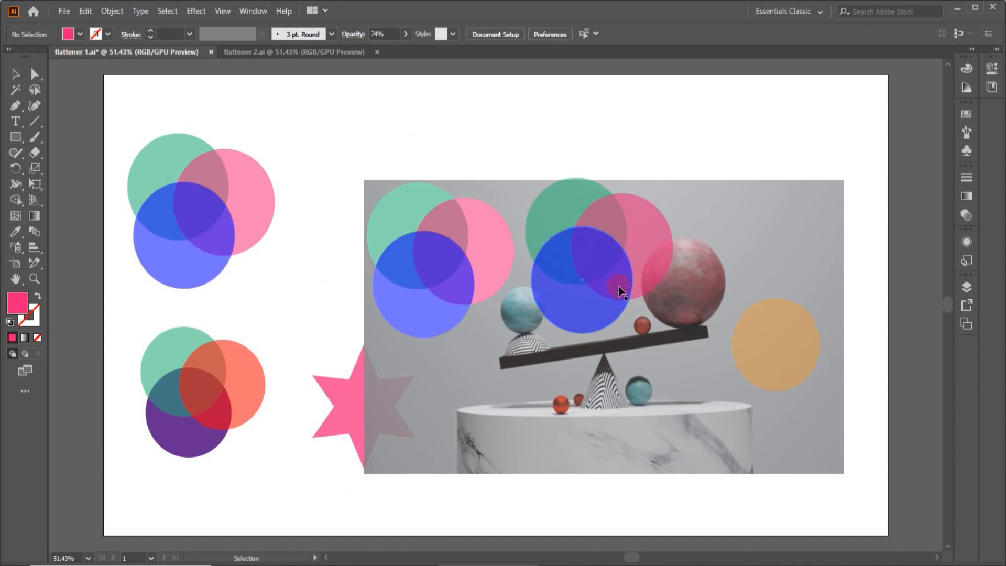
Select the three unflattened circles on the photo and move them together up and to the right, past the photo's top edge.
mouse_move(576, 276)
left_mouse_down()
mouse_move(597, 240)
mouse_move(576, 271)
left_mouse_up()
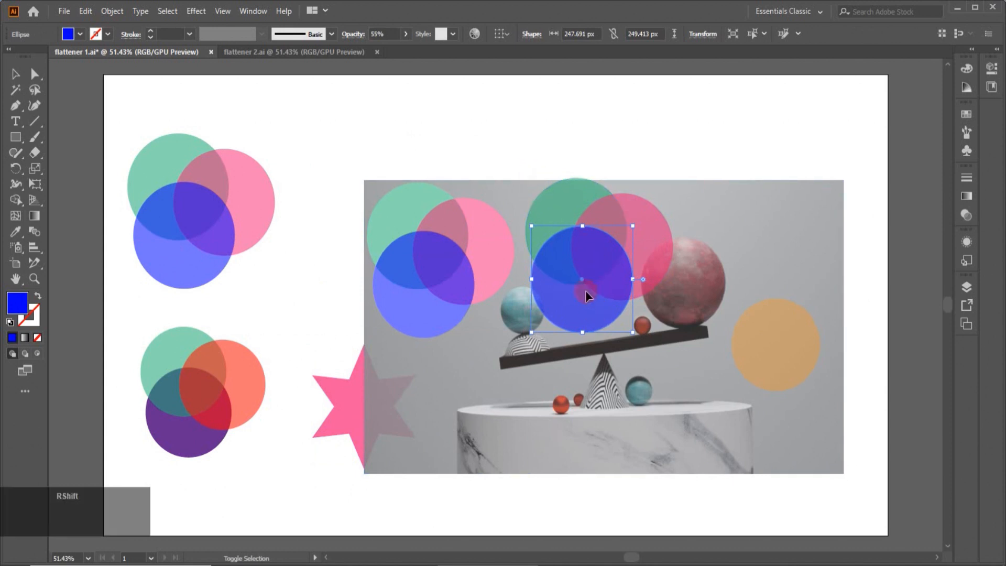
left_click(550, 199, "shift")
left_click(638, 227, "shift")
left_click_drag(592, 228, 619, 188)
left_click(689, 159)
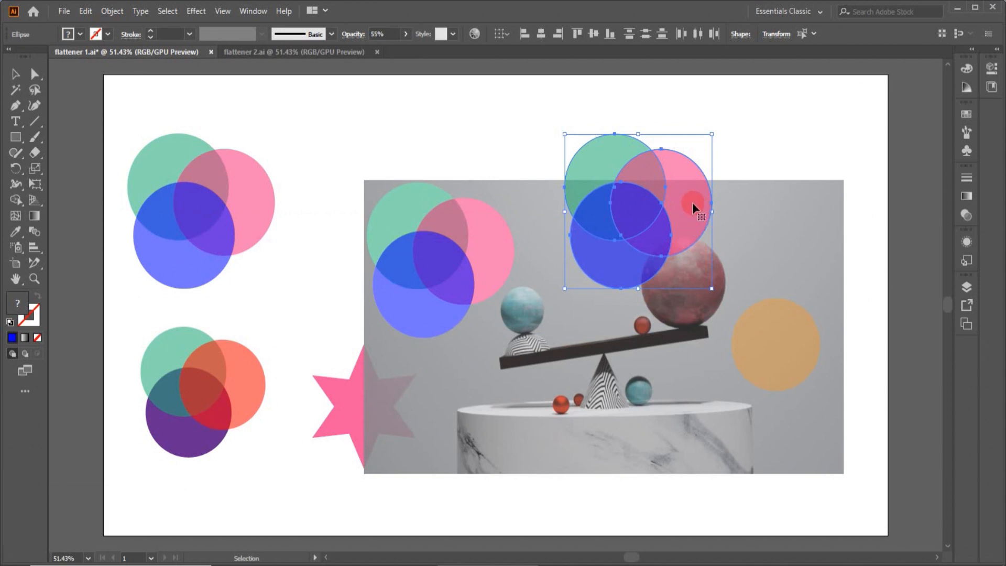
Move the flattened circle group up and left past the photo's corner, and the three unflattened circles down over the small blue sphere.
left_click_drag(420, 257, 426, 217)
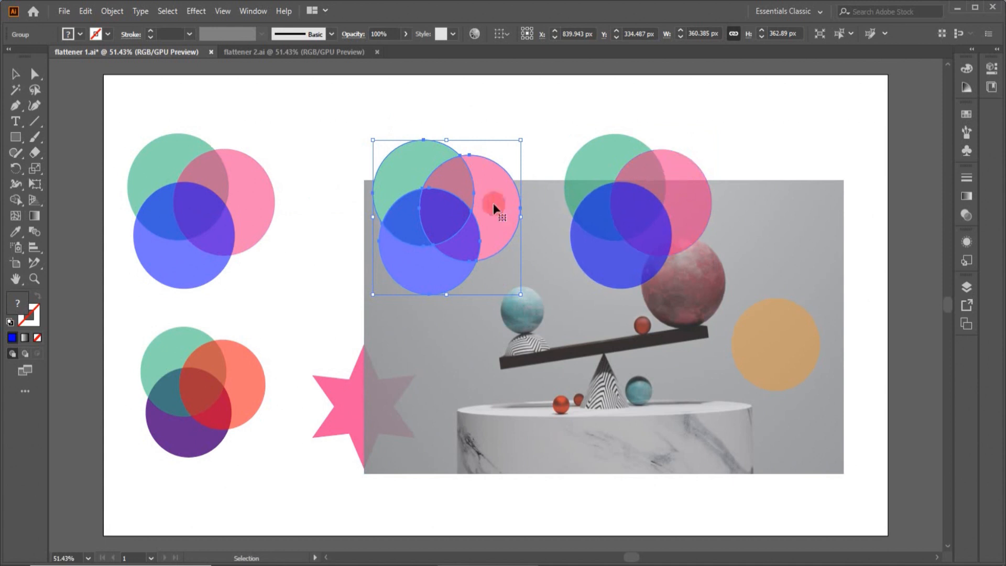
left_click_drag(458, 215, 379, 223)
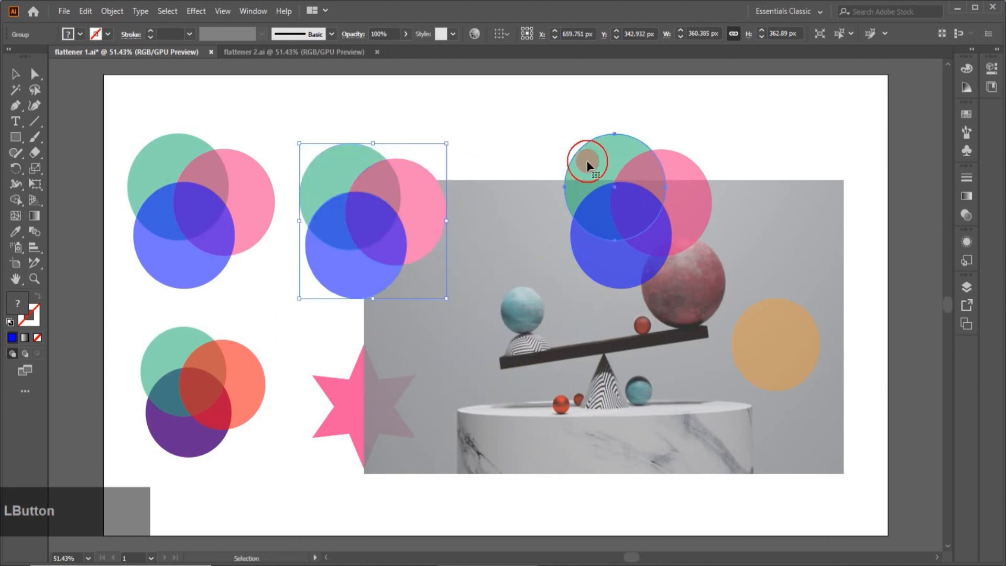
left_click(586, 161)
left_click(642, 249, "shift")
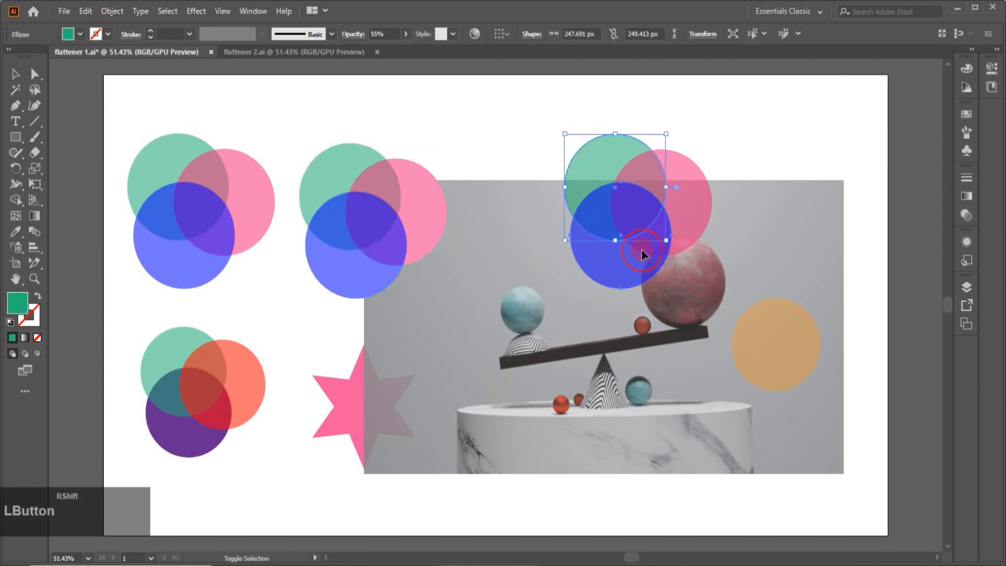
left_click(673, 204, "shift")
left_click_drag(673, 204, 545, 338)
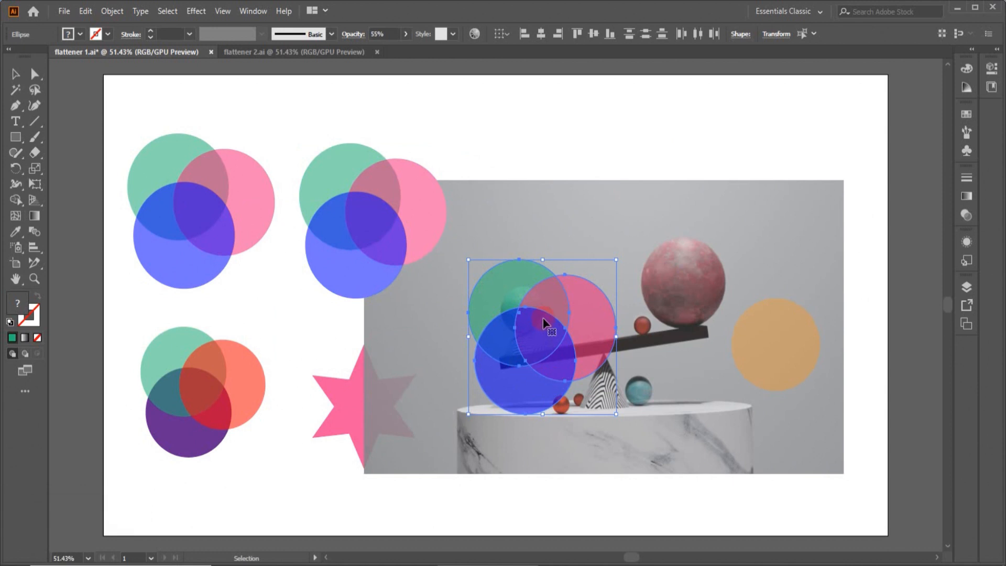
Delete the three unflattened circles and the duplicated flattened circle group from the photo area.
key("Delete")
left_click(378, 224)
key("Delete")
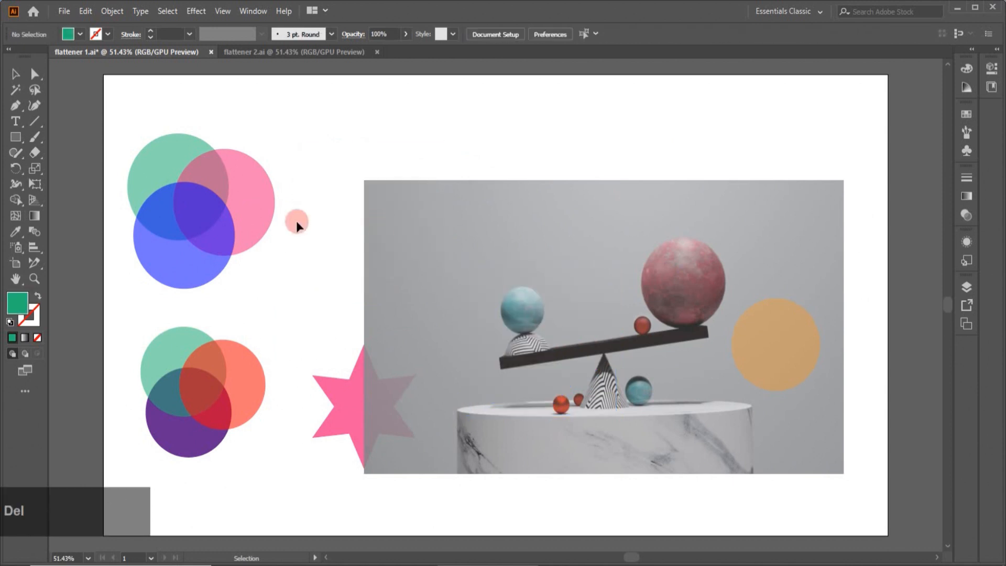
Ungroup the flattened upper circle cluster beside the photo and clear the selection.
left_click(226, 226)
right_click(226, 225)
left_click(278, 333)
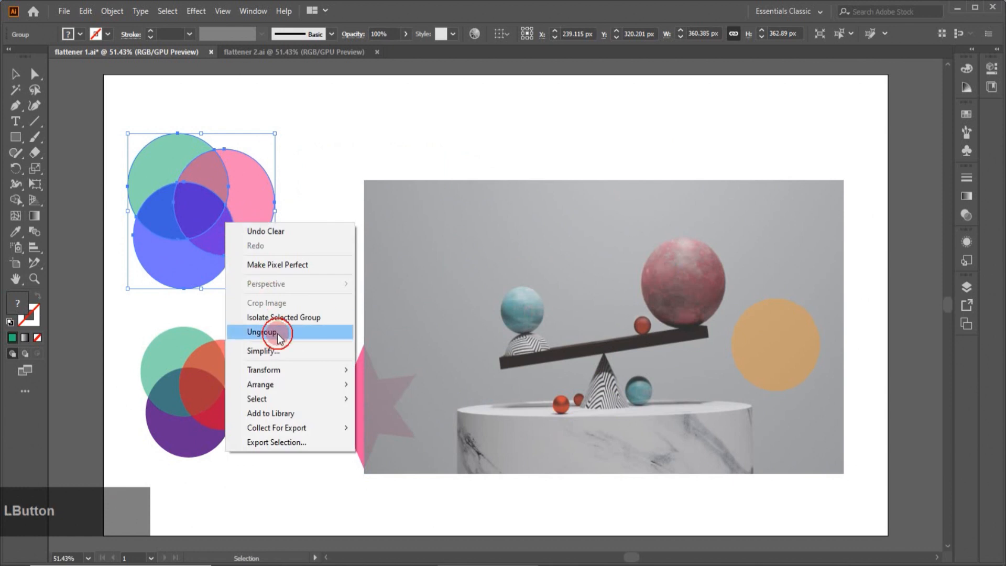
left_click(326, 128)
Spread the six outer pieces of the upper circle cluster outward around its central overlap piece and deselect them.
left_click(264, 206)
left_click_drag(264, 206, 309, 193)
left_click_drag(157, 145, 148, 126)
left_click_drag(187, 263, 179, 294)
left_click_drag(233, 234, 244, 246)
left_click_drag(214, 173, 213, 158)
left_click_drag(152, 225, 137, 221)
left_click_drag(291, 205, 277, 211)
left_click(344, 130)
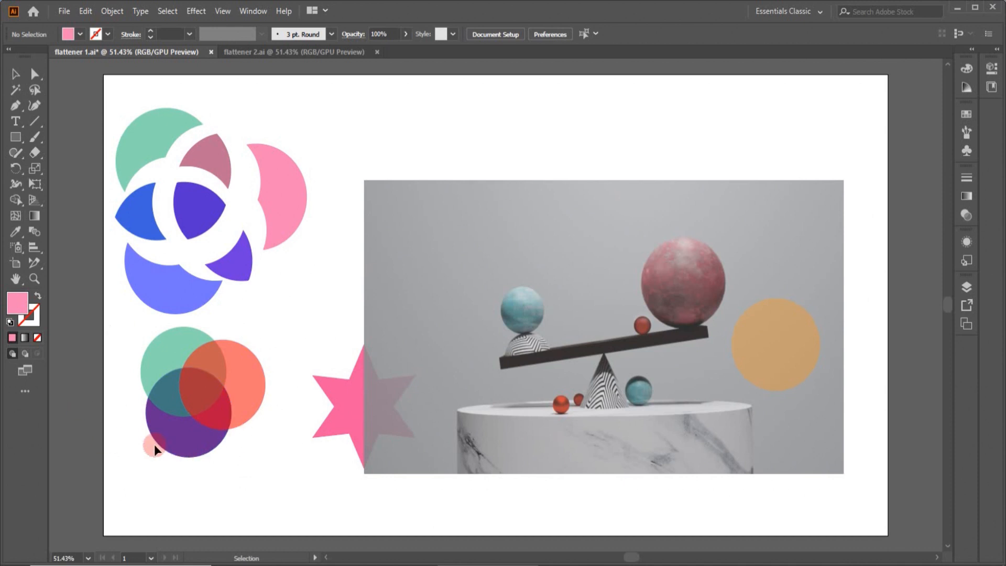
Flatten the transparency of the lower green, orange and purple circles with the [High Resolution] preset and deselect them.
left_click_drag(111, 327, 247, 455)
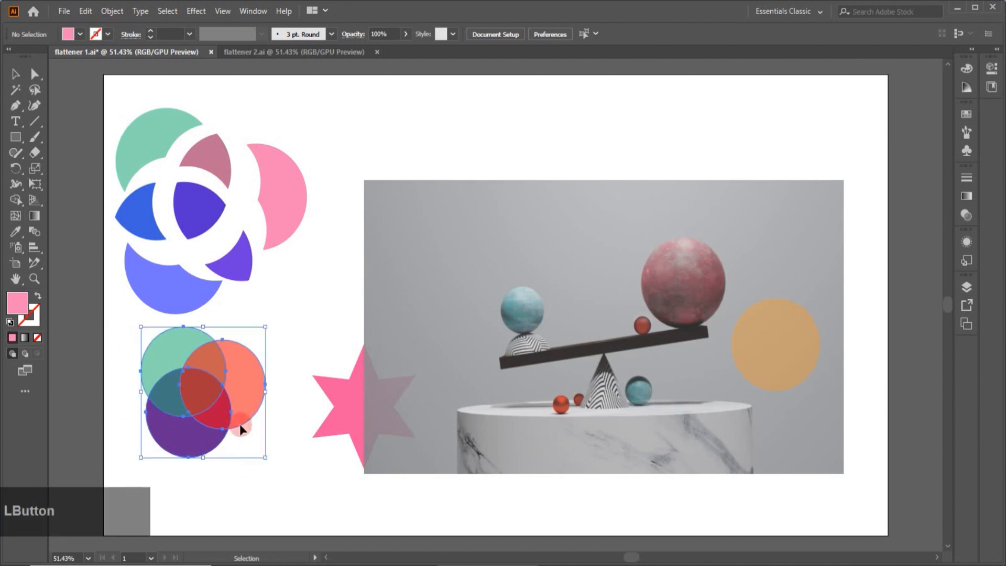
left_click(112, 11)
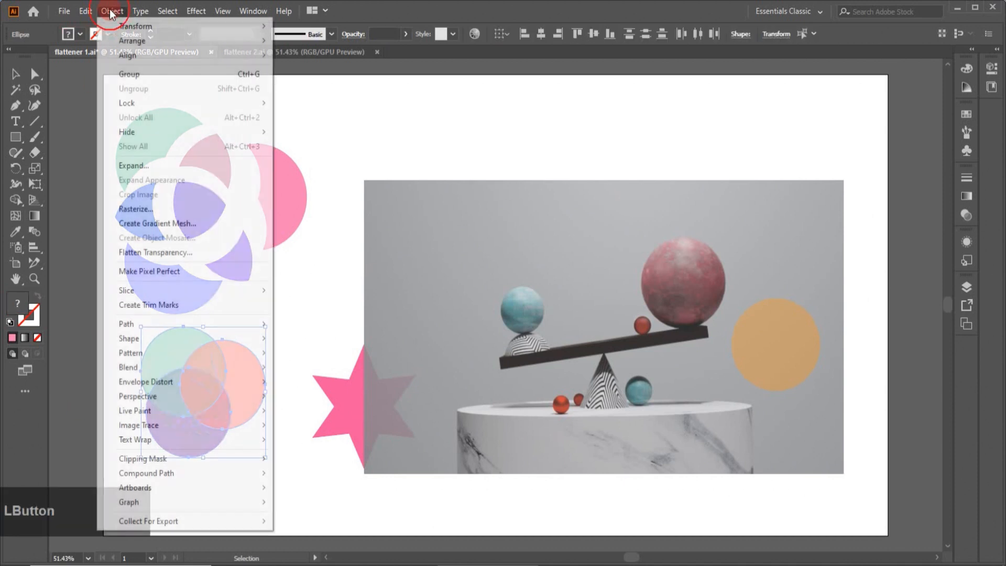
left_click(156, 252)
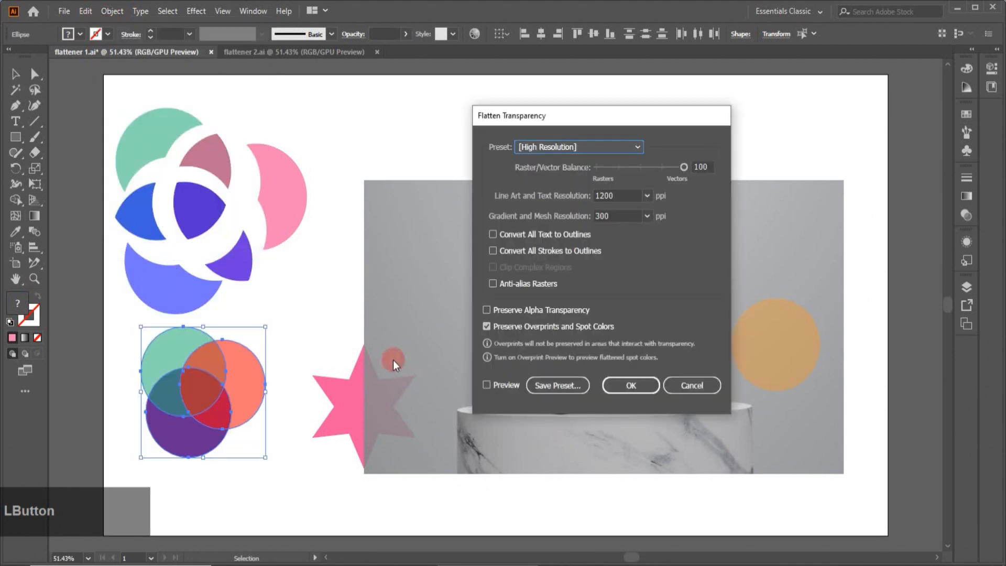
left_click(620, 387)
left_click(322, 329)
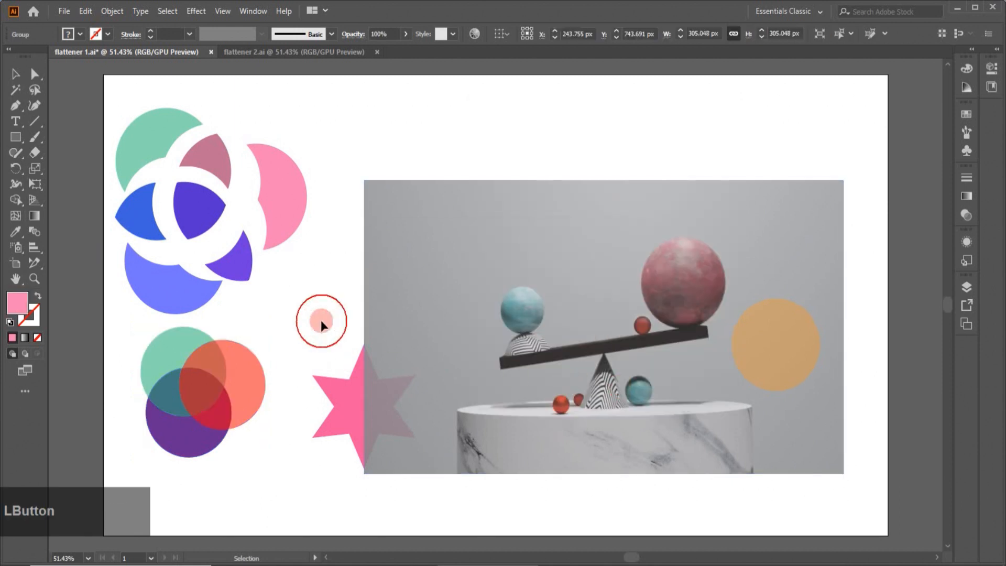
Ungroup the flattened lower circle cluster and clear the selection.
left_click(239, 377)
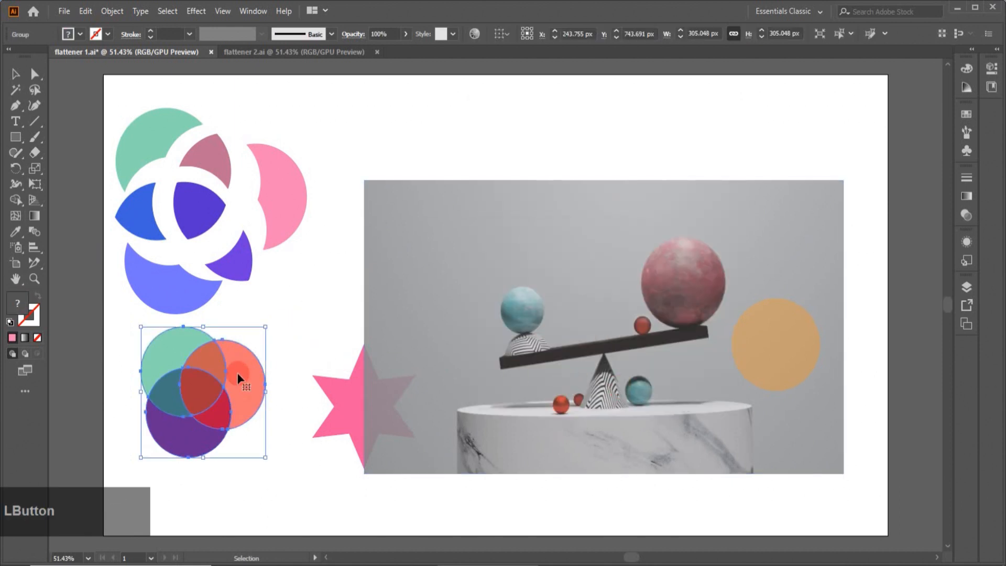
right_click(238, 375)
mouse_move(274, 307)
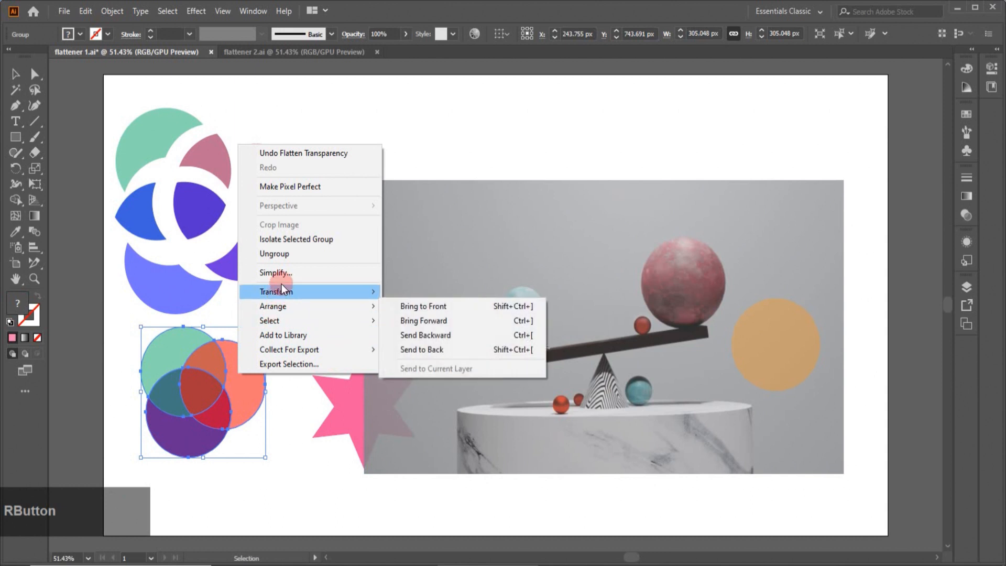
left_click(279, 255)
left_click(341, 132)
Move the lower cluster's orange, green and overlap pieces apart around the purple circle, placing the central red piece below it.
left_click_drag(258, 359, 281, 342)
left_click_drag(164, 353, 134, 345)
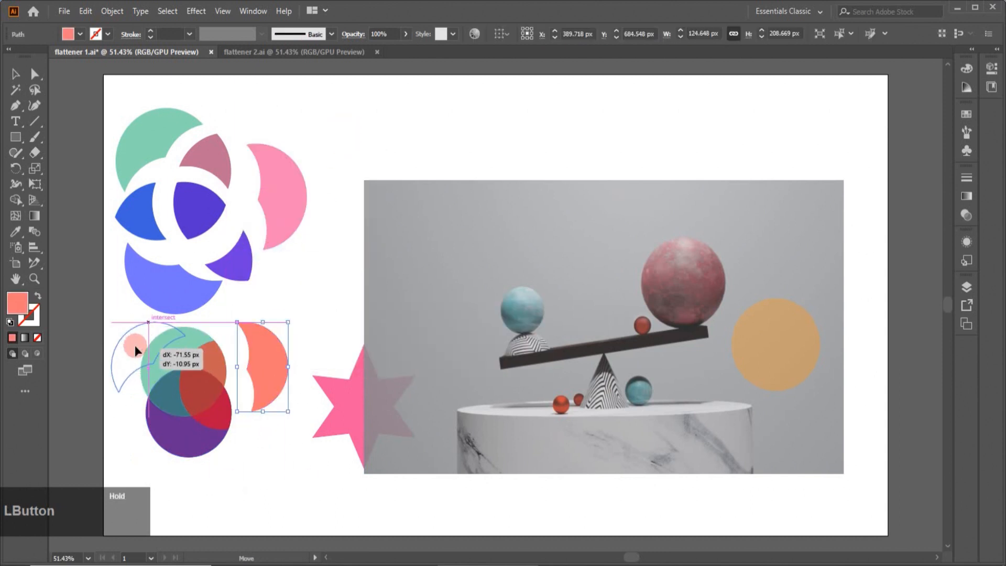
left_click_drag(219, 363, 224, 353)
left_click_drag(219, 401, 246, 432)
left_click_drag(172, 404, 120, 417)
left_click_drag(202, 466, 201, 502)
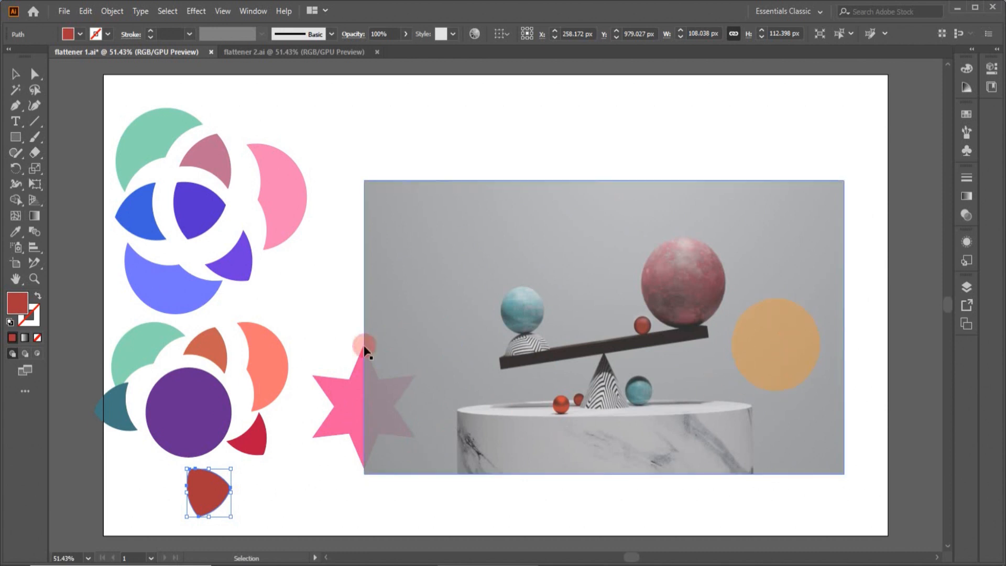
Flatten the transparency of the photo, pink star and orange circle together with the [High Resolution] preset.
left_click_drag(336, 146, 862, 495)
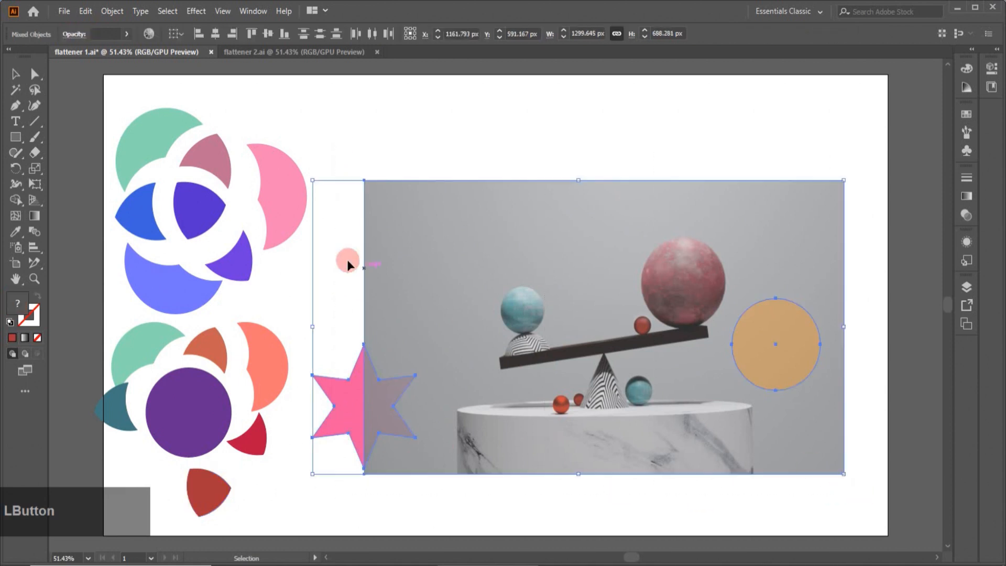
left_click(112, 11)
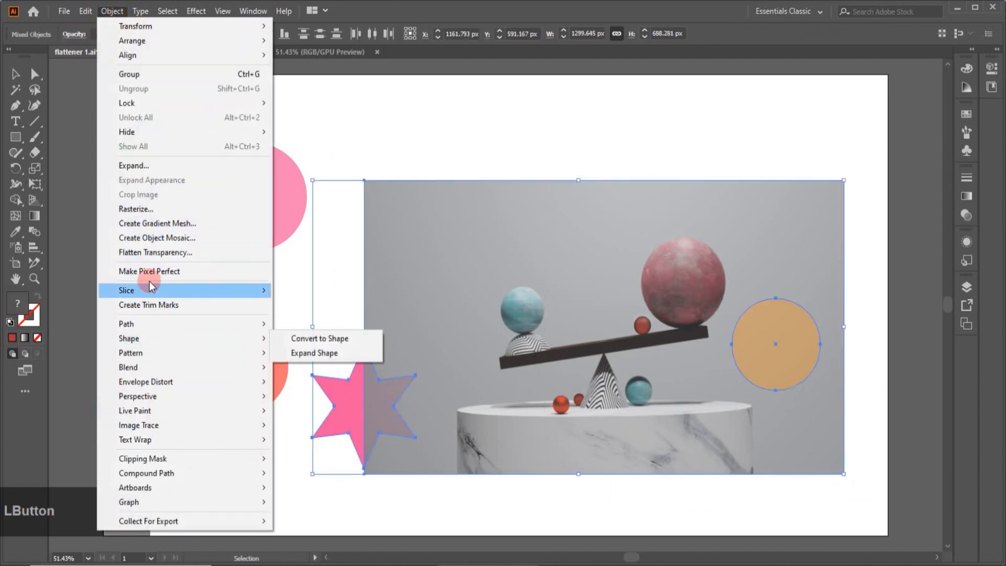
left_click(161, 253)
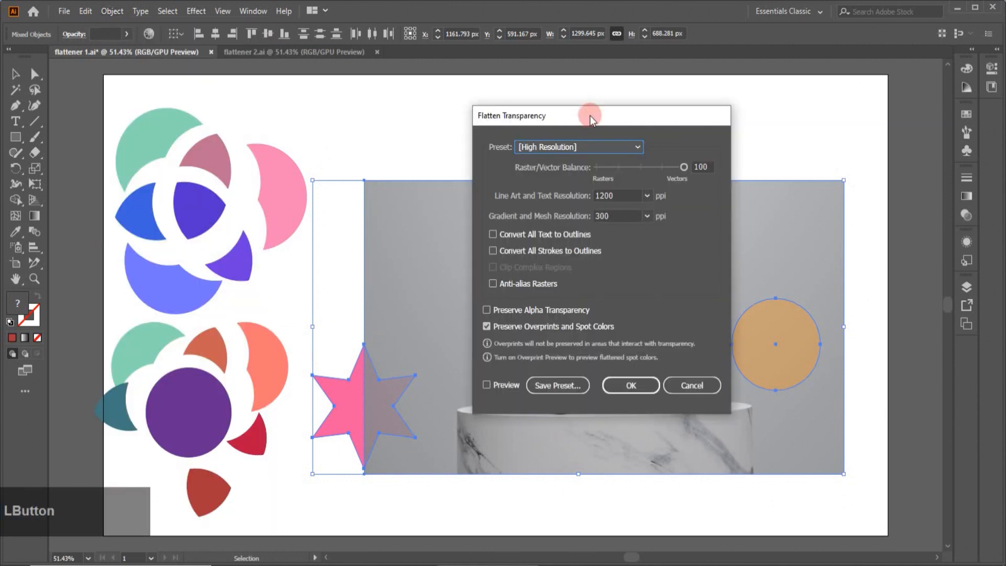
left_click_drag(592, 112, 273, 96)
left_click(299, 371)
key("ctrl+z")
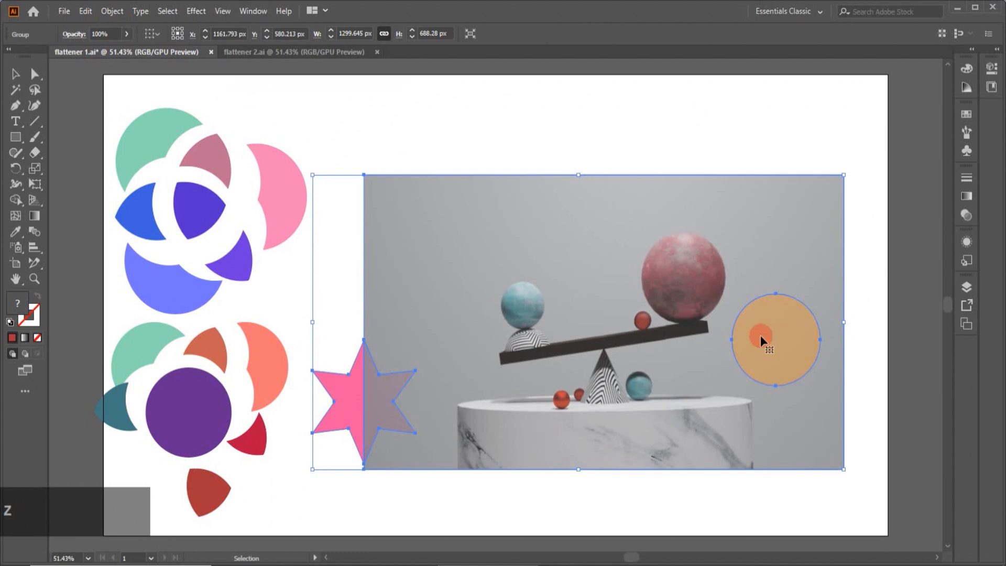
Ungroup the flattened photo, star and circle artwork and clear the selection.
right_click(734, 337)
left_click(780, 220)
left_click(750, 135)
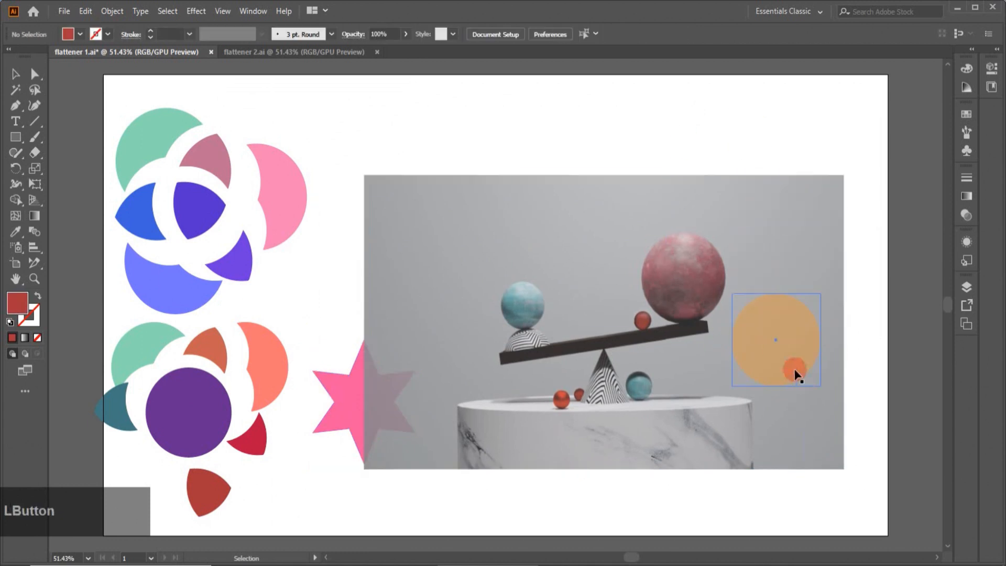
Move the orange circle above the photo's upper-right corner, the star's pink half upward, and its clipped half farther into the photo.
left_click(780, 354)
left_click_drag(777, 347, 821, 139)
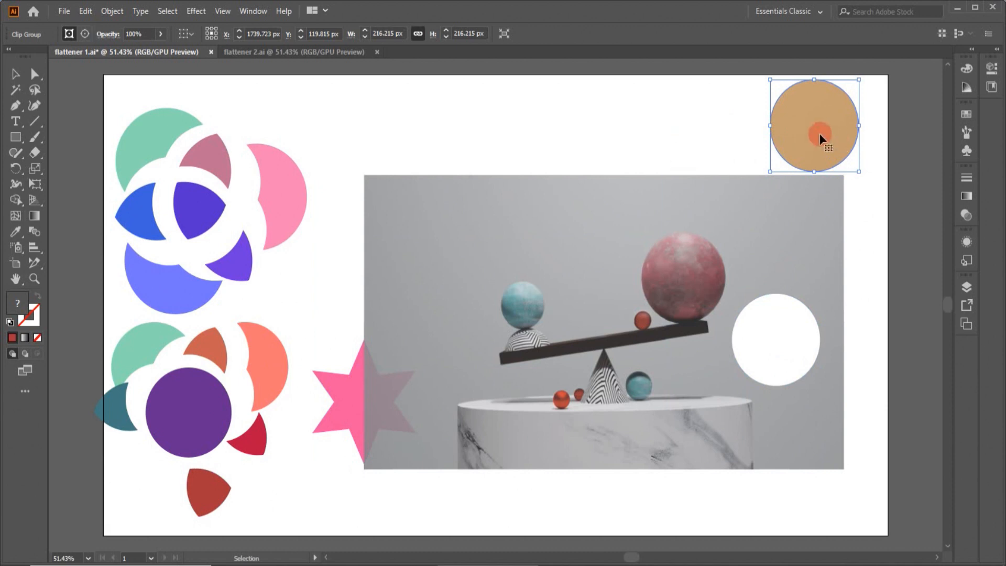
left_click_drag(347, 416, 348, 268)
left_click_drag(389, 412, 433, 303)
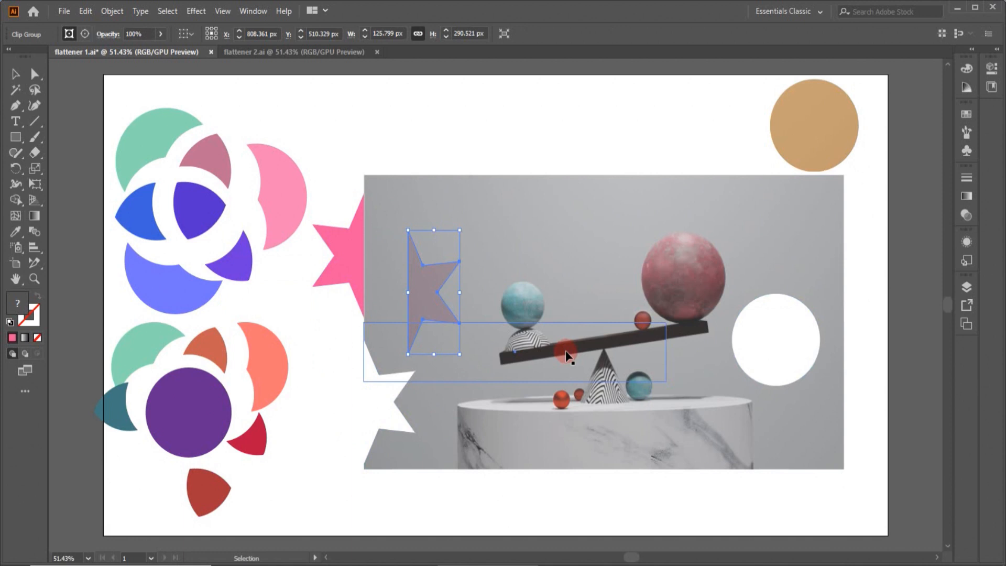
Switch to the flattener 2.ai document and display the Flattener Preview panel.
left_click(293, 52)
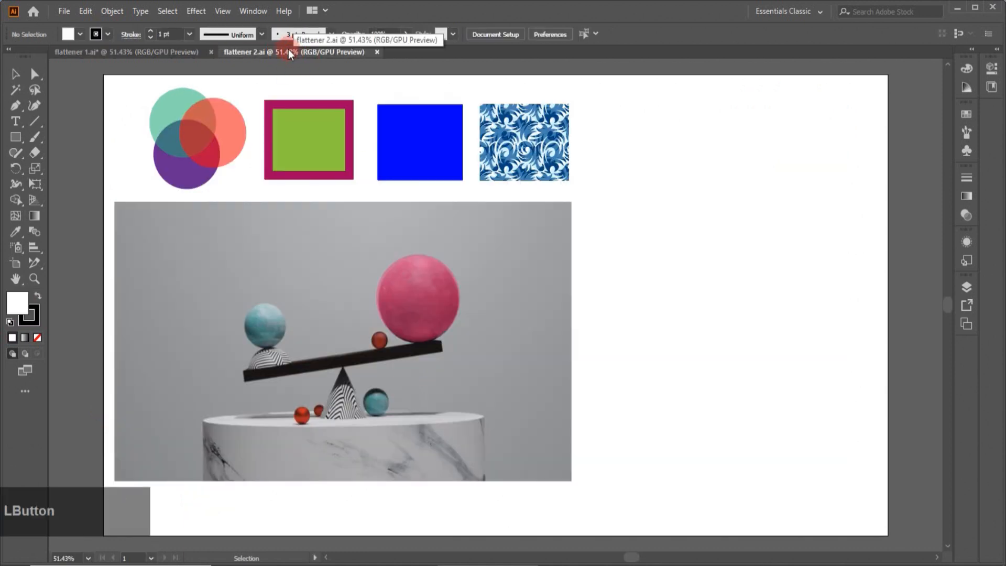
left_click(262, 9)
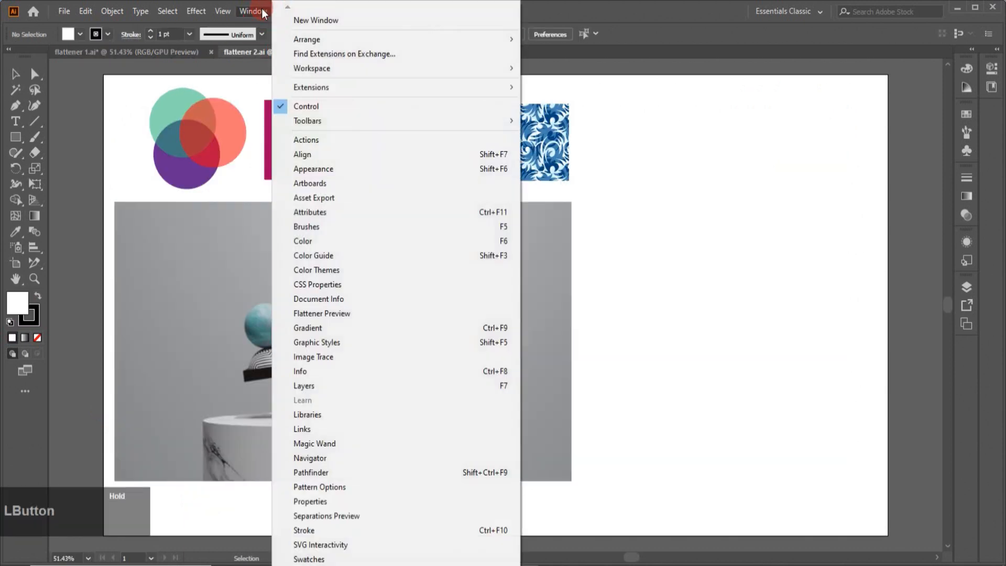
left_click(339, 314)
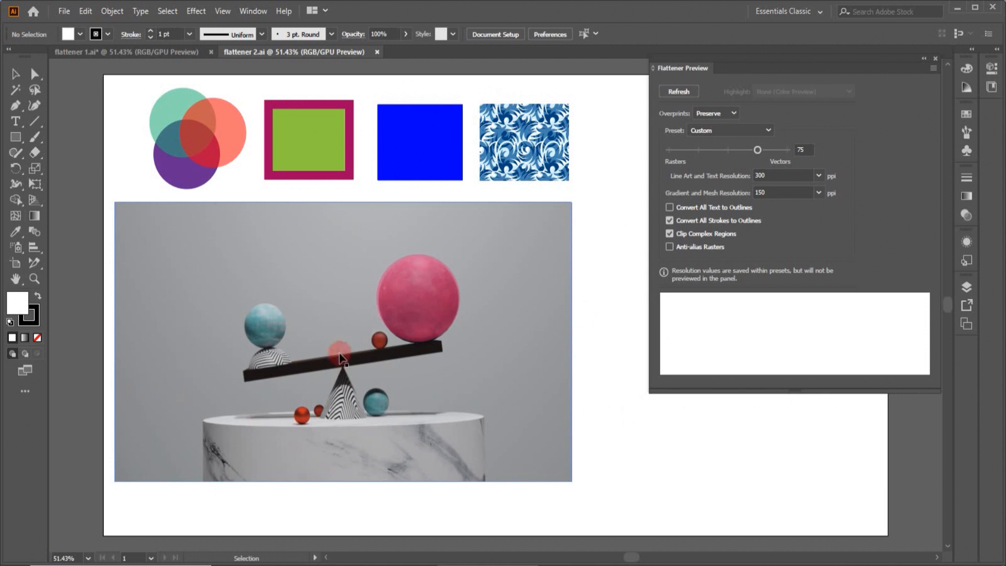
Move the transparent pink circle up and right off the photo's large sphere, undo the move and deselect the circle.
left_click(435, 297)
left_click_drag(435, 297, 492, 271)
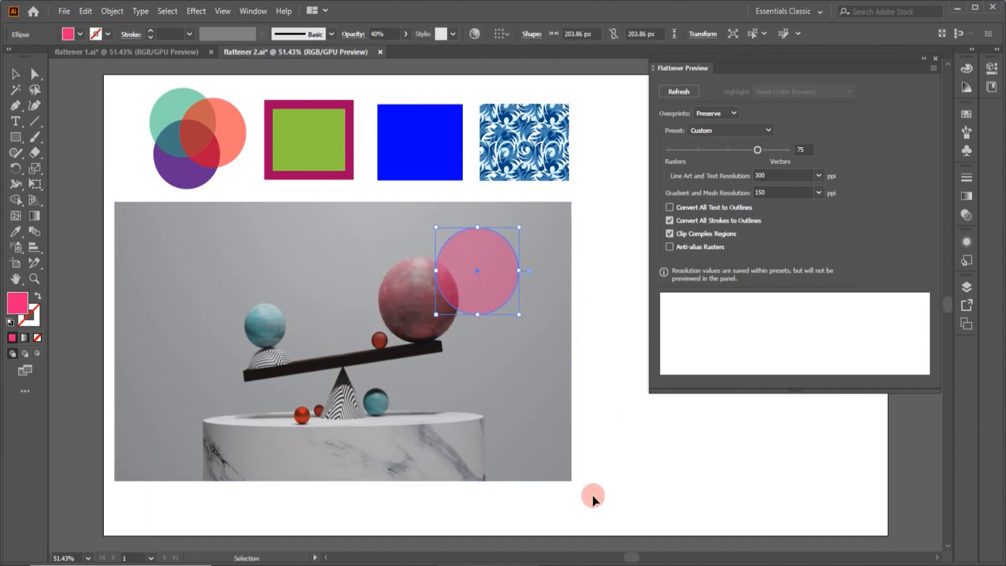
key("ctrl+z")
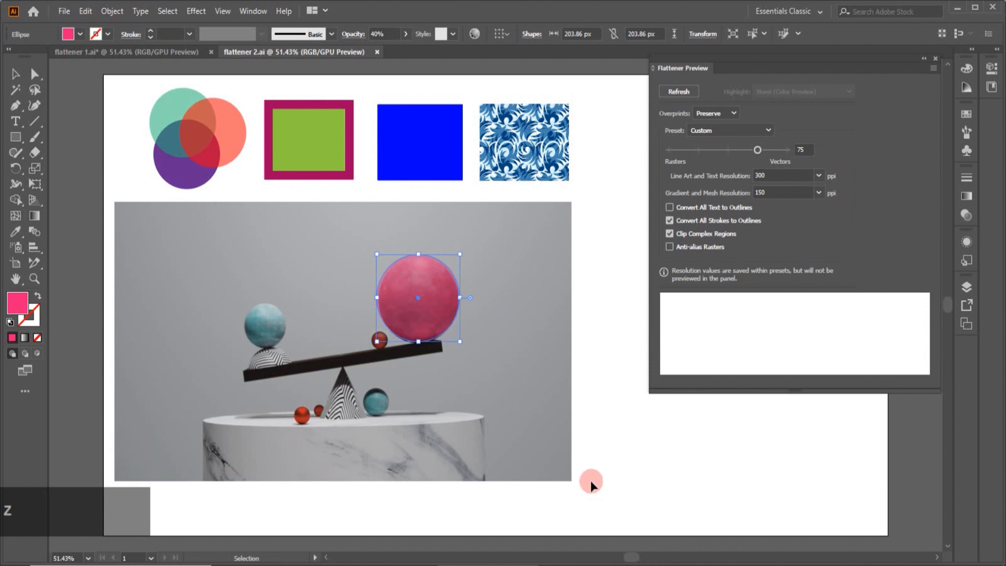
left_click(591, 485)
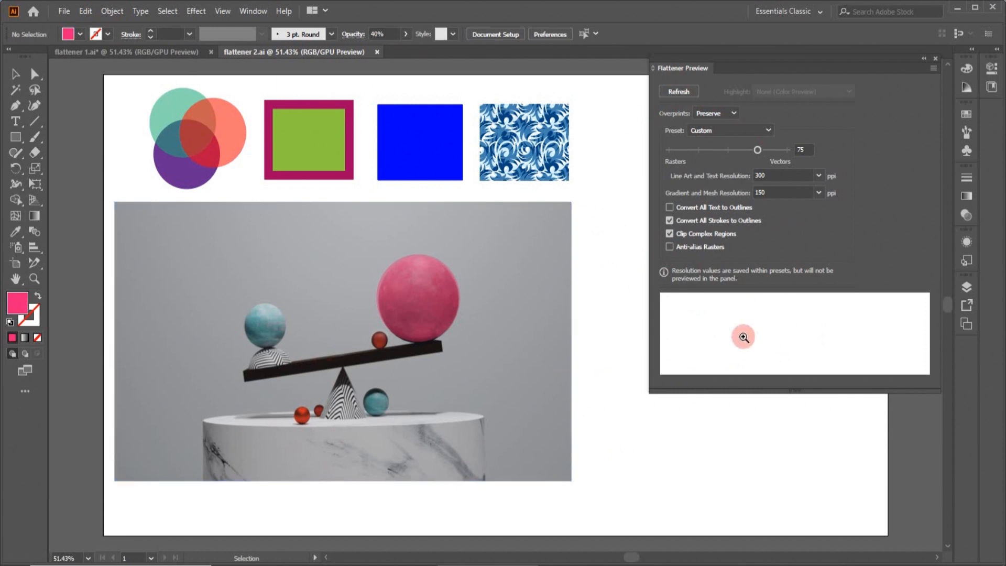
Refresh the flattener preview and set it to highlight Transparent Objects.
left_click(681, 91)
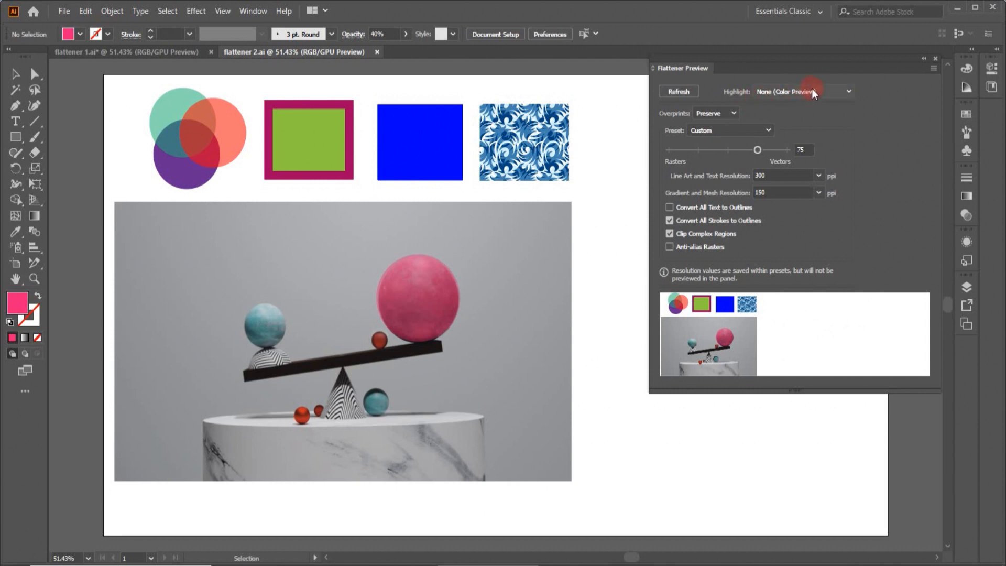
left_click(848, 91)
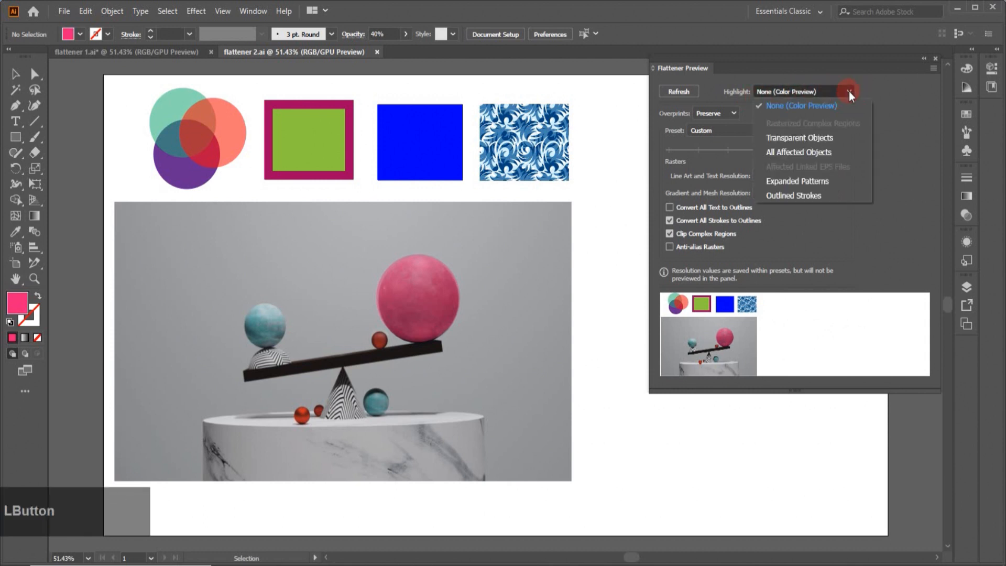
left_click(829, 140)
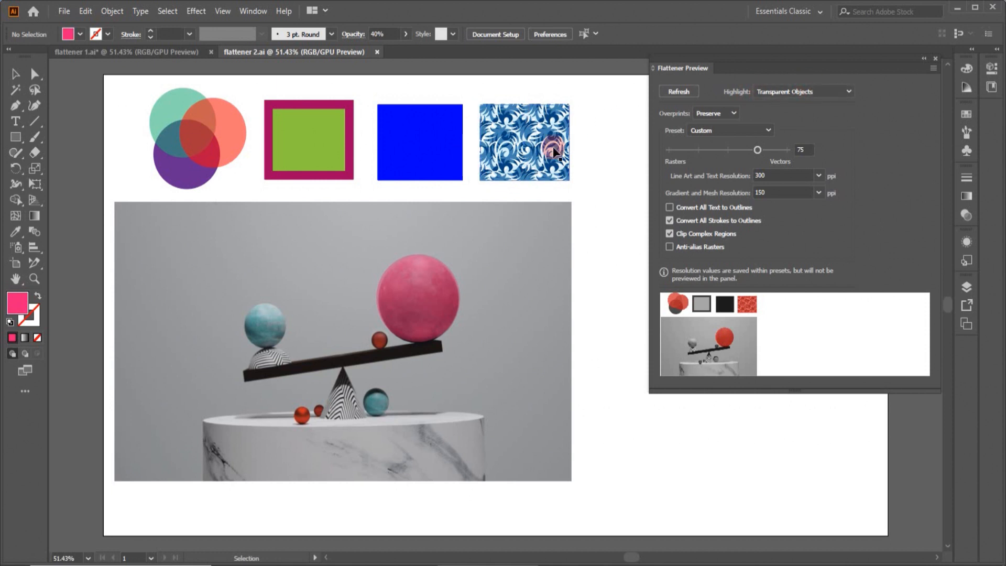
Fill the blue patterned rectangle with the navy-and-white swirl swatch from the Vonster Patterns library and close that library.
left_click(497, 153)
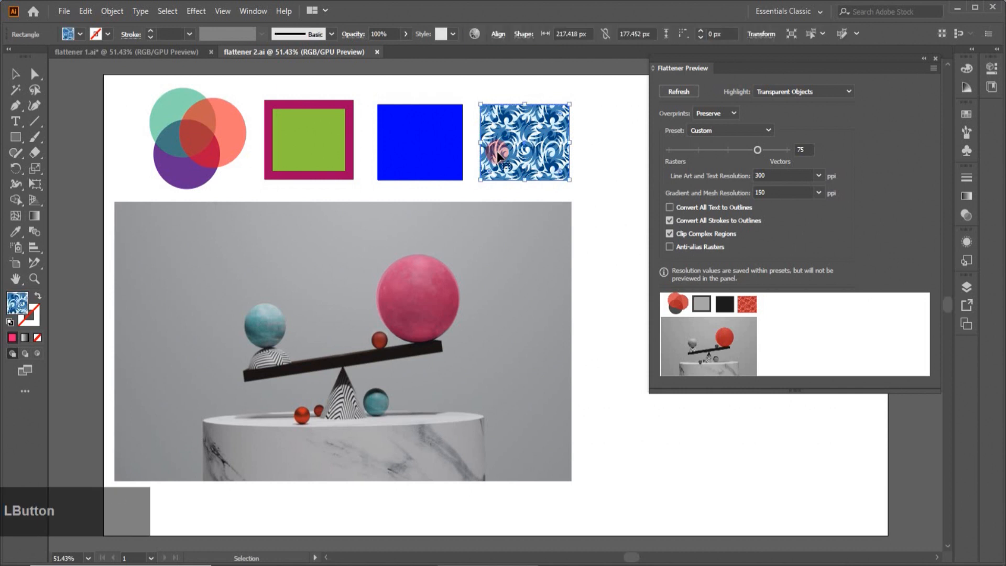
left_click(967, 117)
left_click(817, 195)
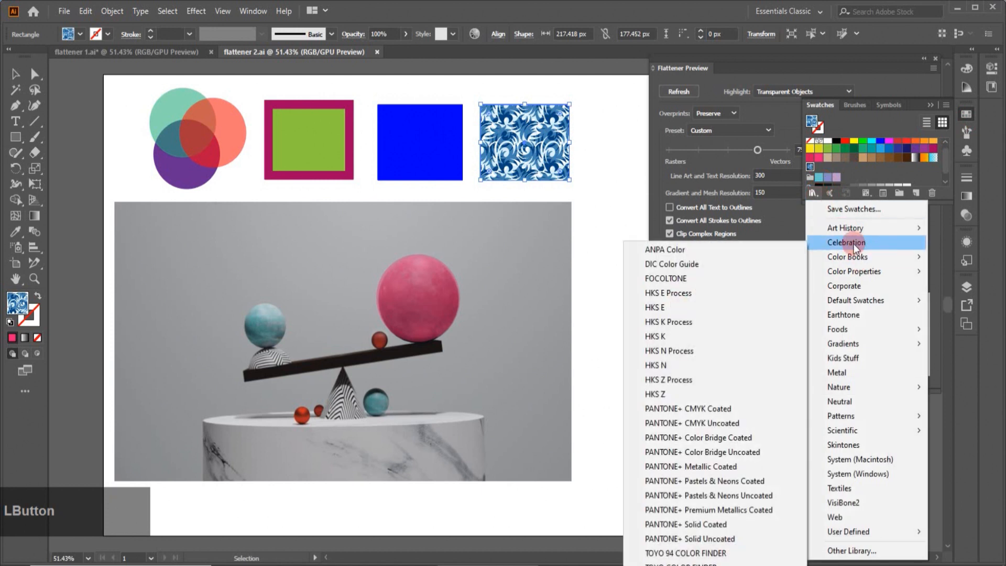
left_click(854, 244)
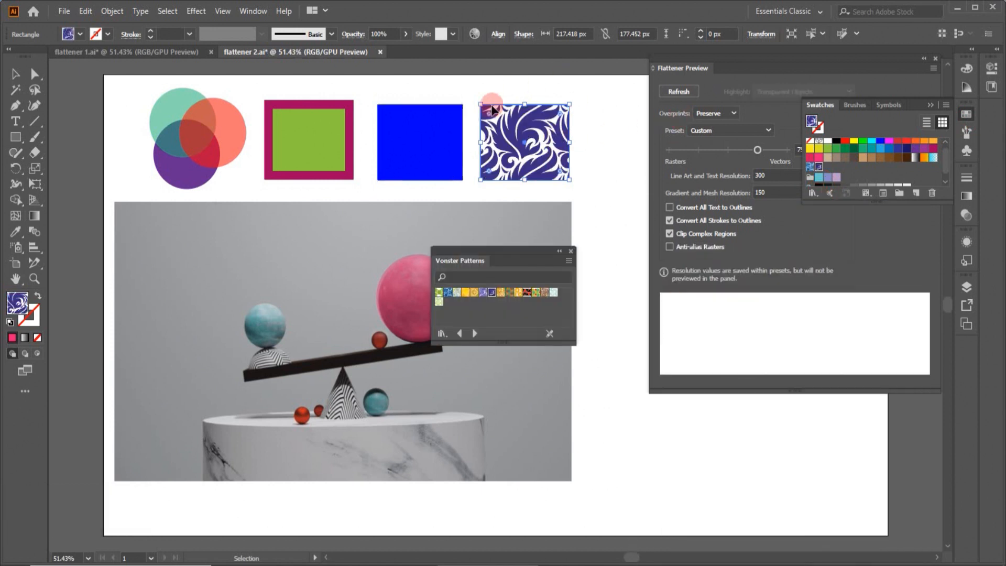
left_click(570, 250)
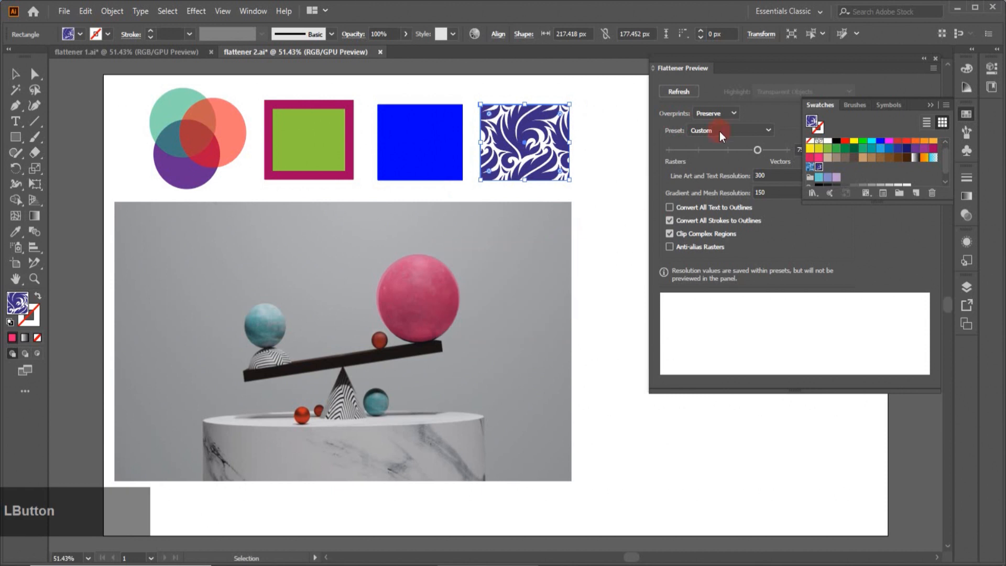
Refresh the flattener preview to check the navy-and-white swirl rectangle for transparency, and deselect the rectangle.
left_click(696, 332)
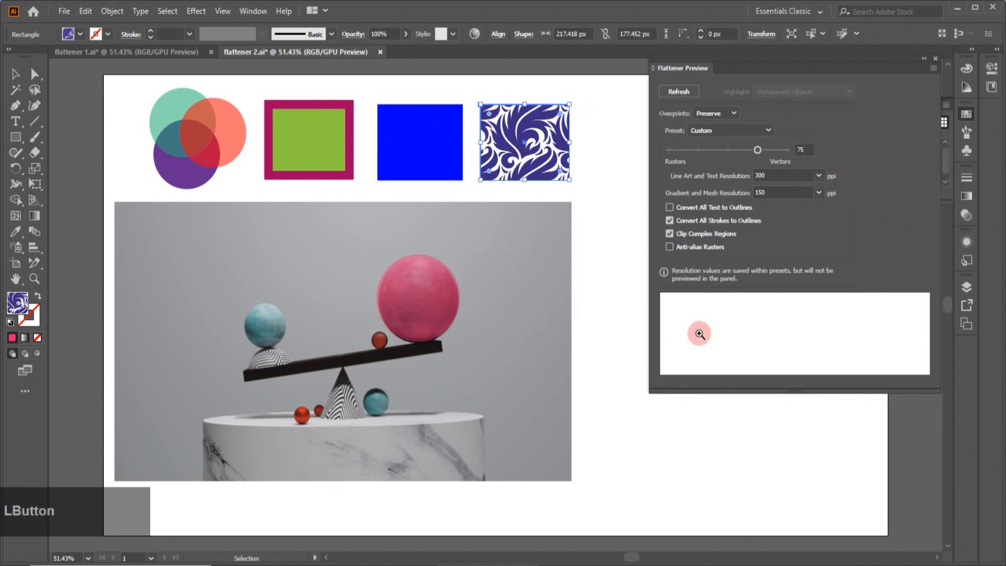
left_click(690, 92)
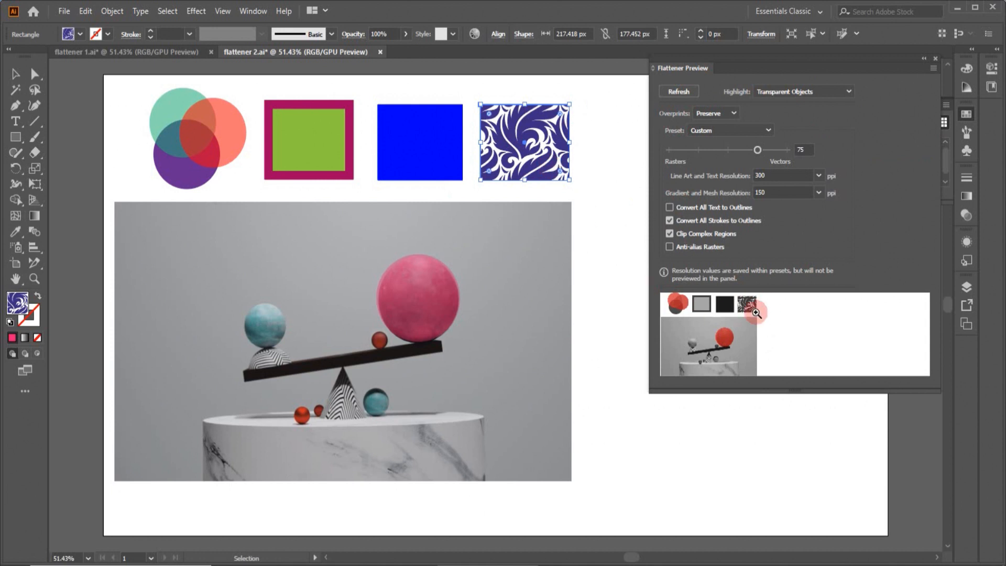
left_click(601, 147)
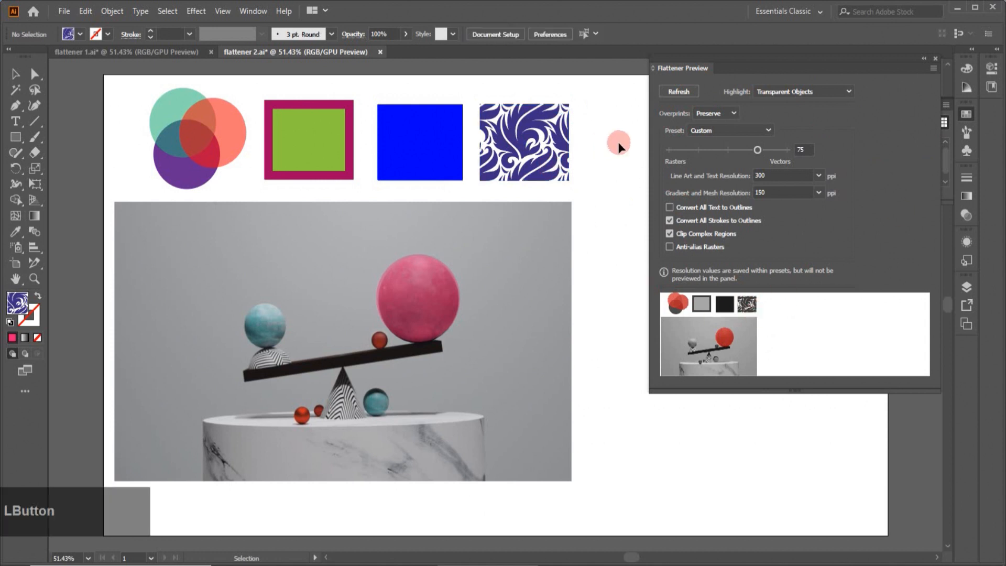
Undo the swirl fill on the patterned rectangle, deselect it and refresh the flattener preview.
key("ctrl+z")
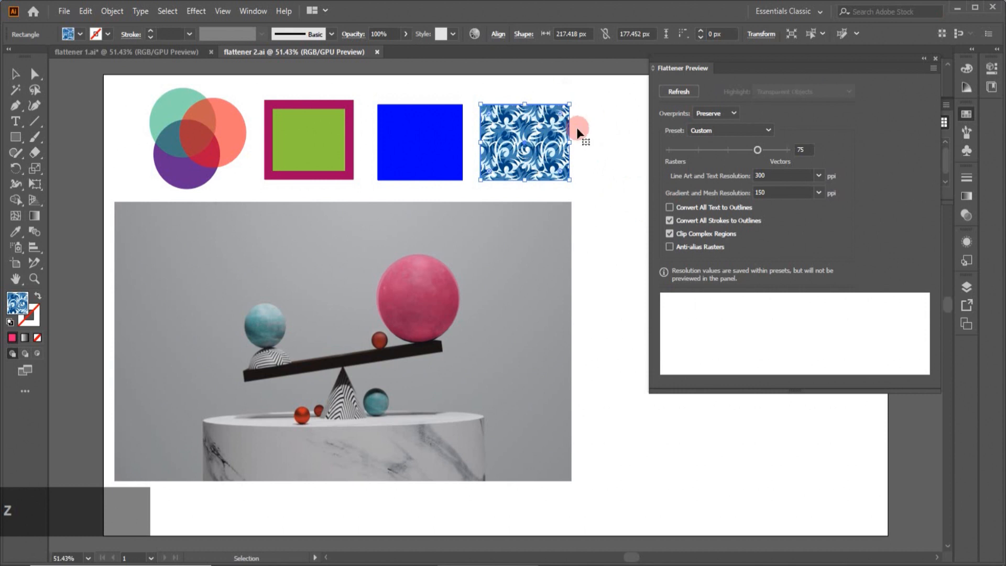
left_click(594, 127)
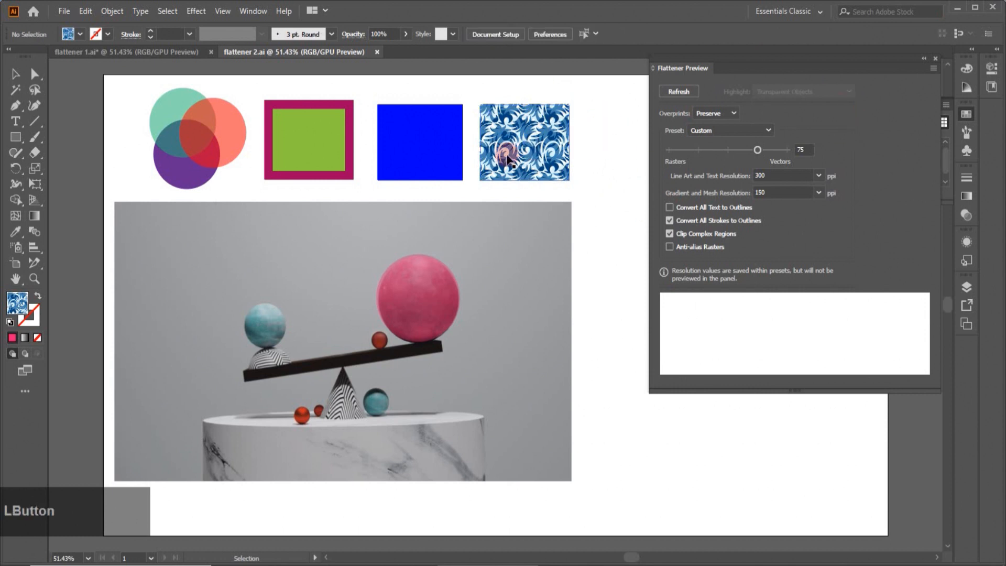
left_click(685, 93)
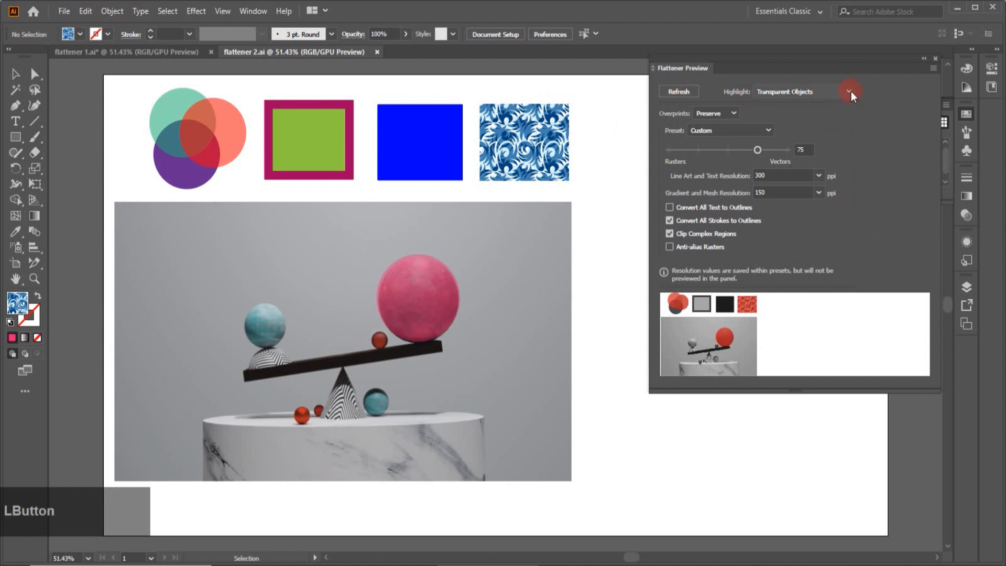
Highlight All Affected Objects in the flattener preview, followed by Expanded Patterns.
left_click(851, 91)
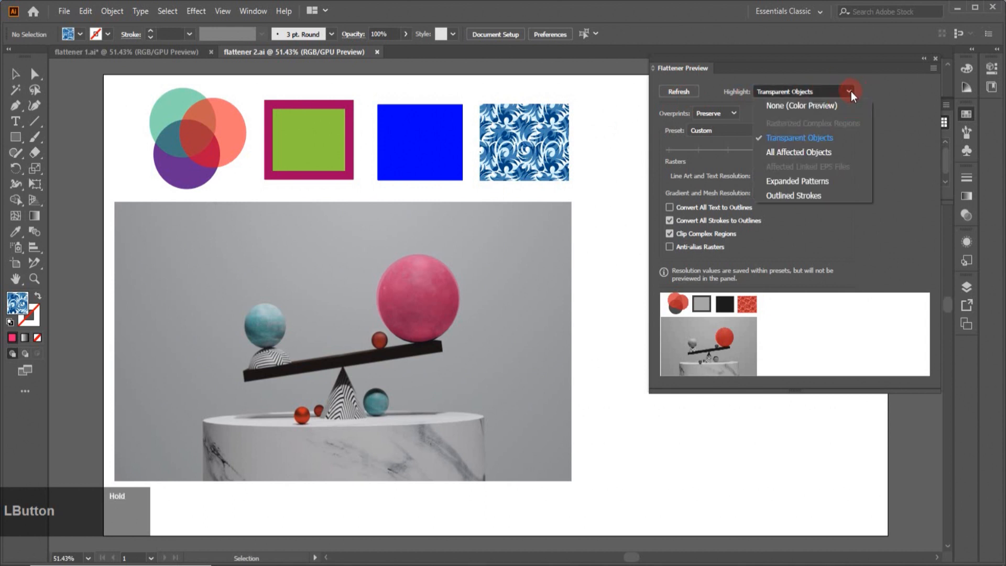
left_click(794, 153)
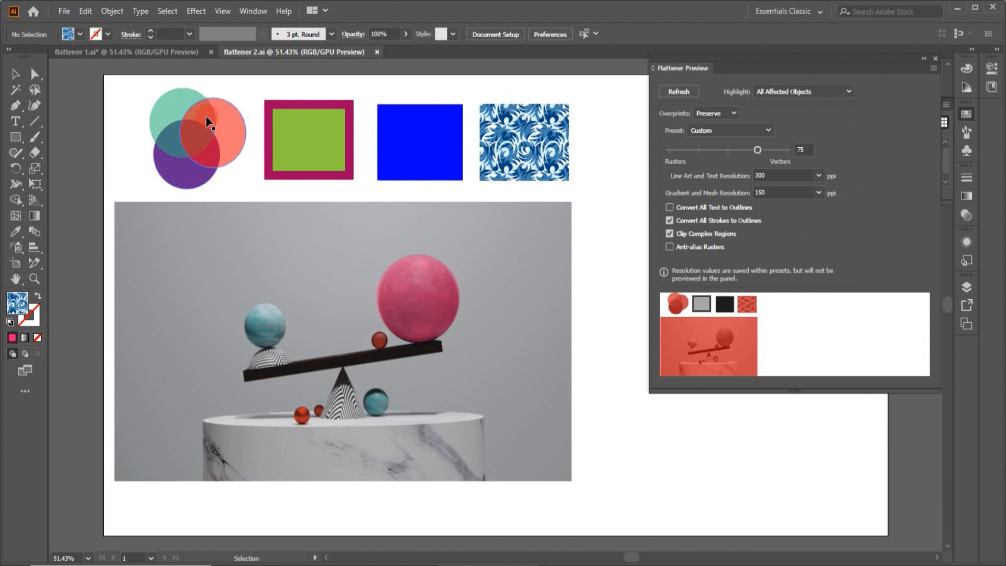
left_click(848, 91)
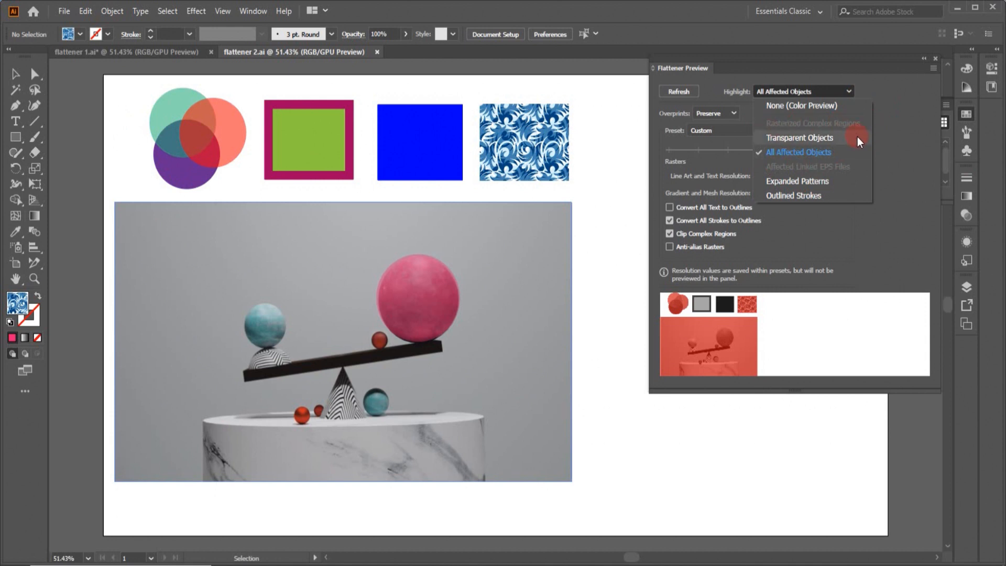
left_click(807, 183)
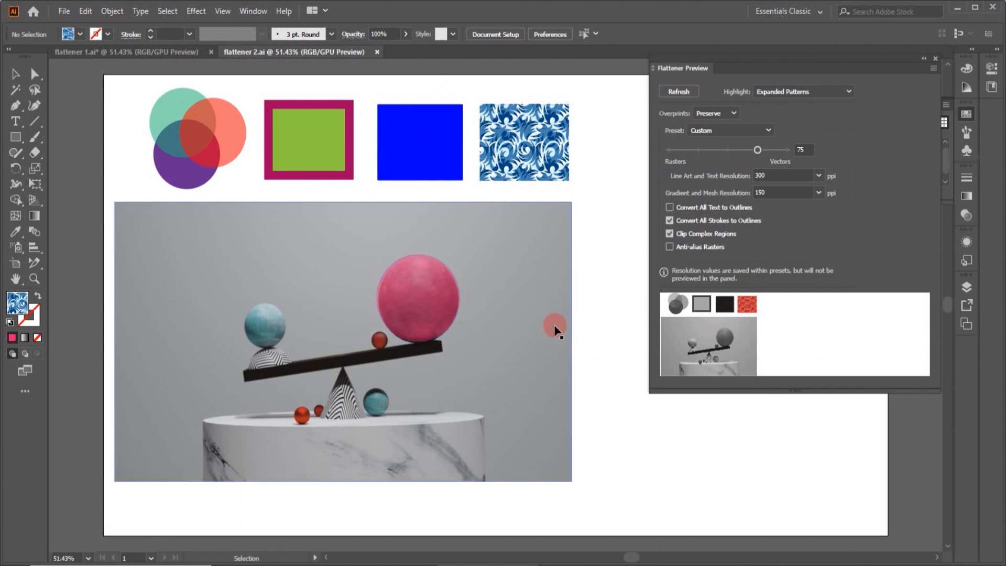
Highlight Outlined Strokes in the flattener preview and keep the overprints option on Preserve.
left_click(847, 93)
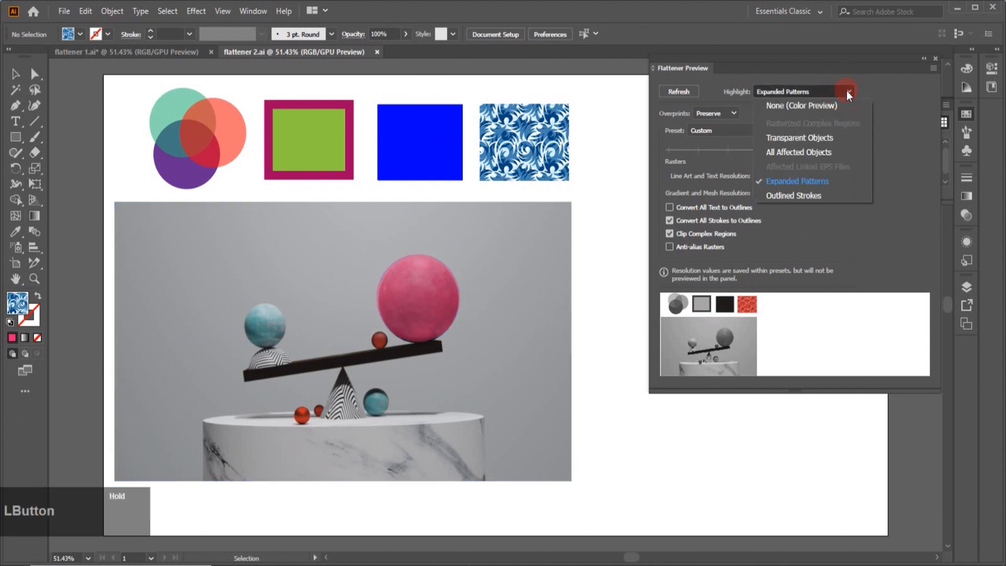
left_click(809, 196)
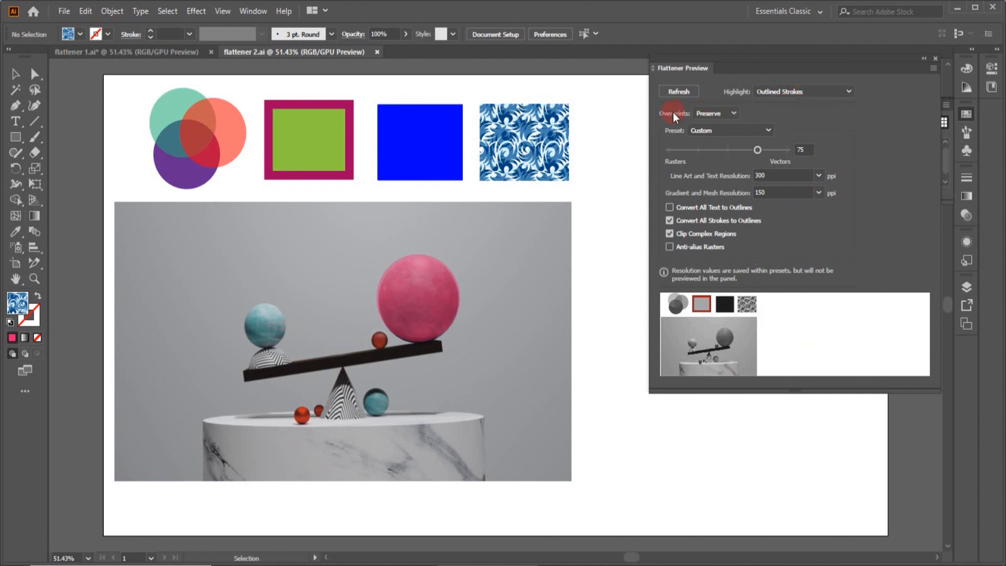
left_click(731, 113)
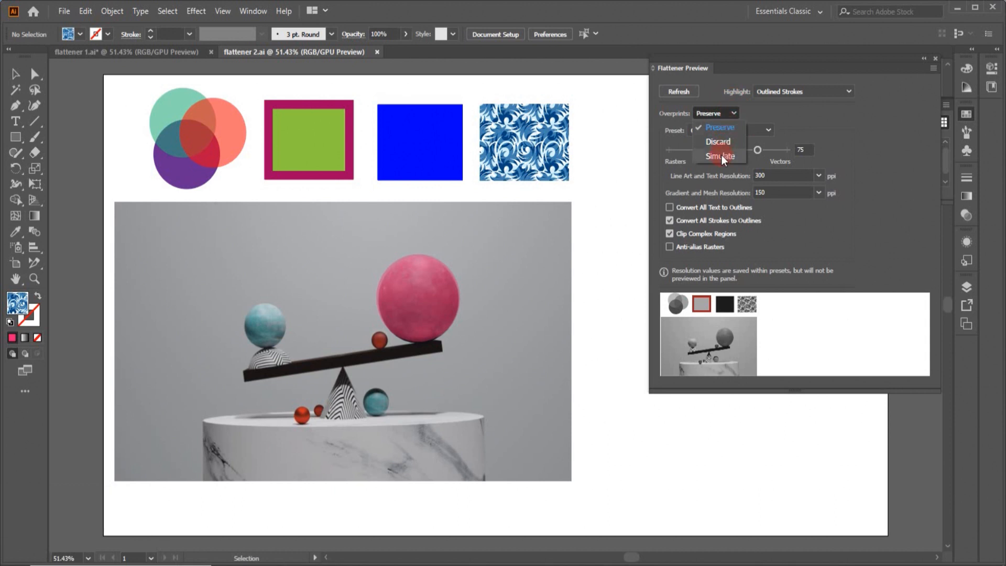
left_click(713, 128)
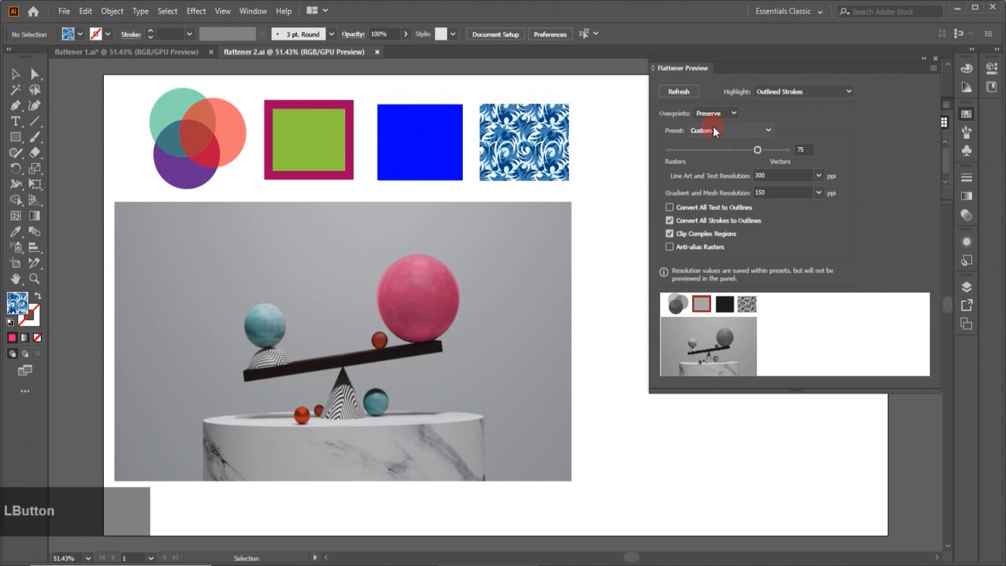
Apply the [Medium Resolution] flattener preset and review the available overprint and preset options.
left_click(767, 131)
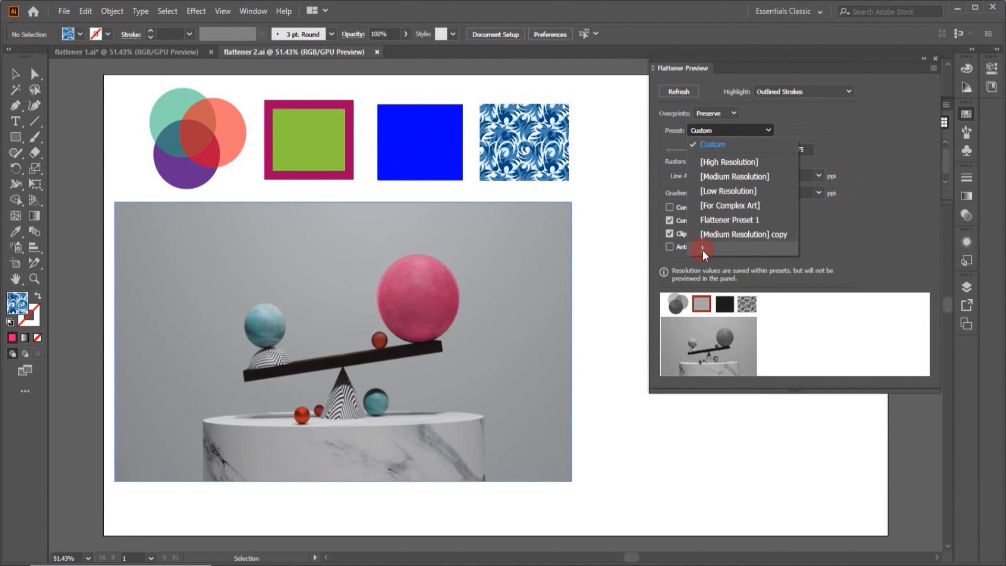
left_click(725, 177)
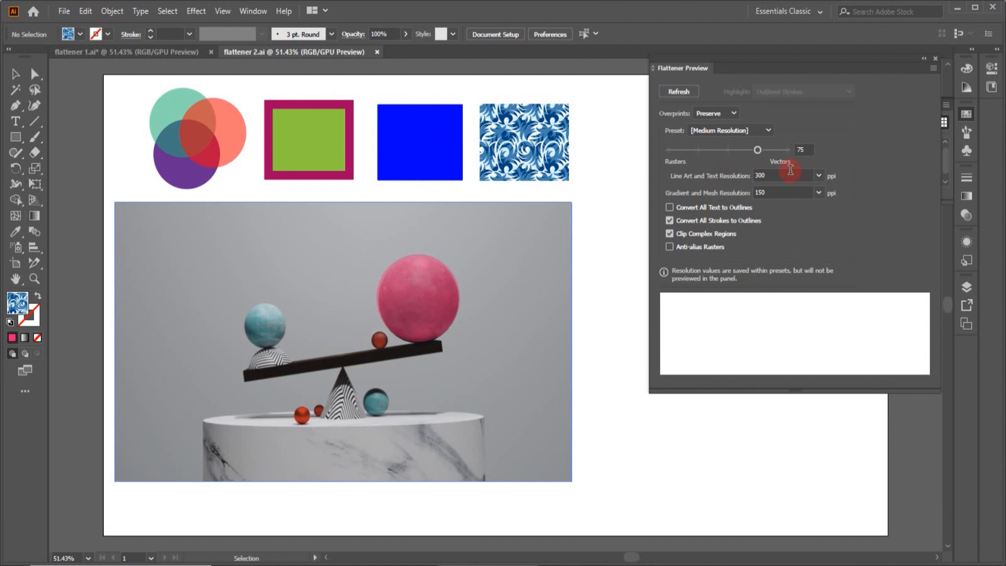
left_click(731, 114)
left_click(734, 117)
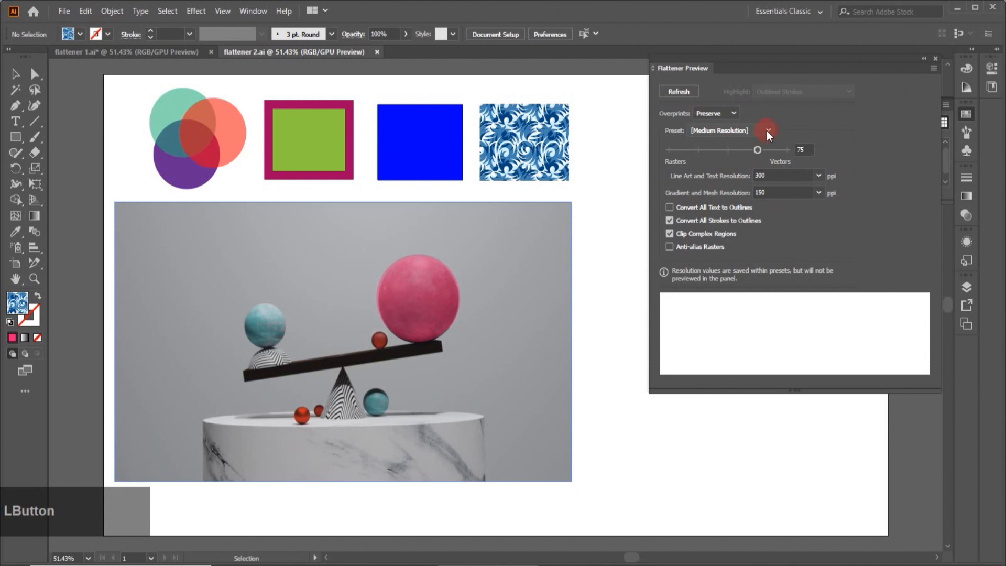
left_click(767, 131)
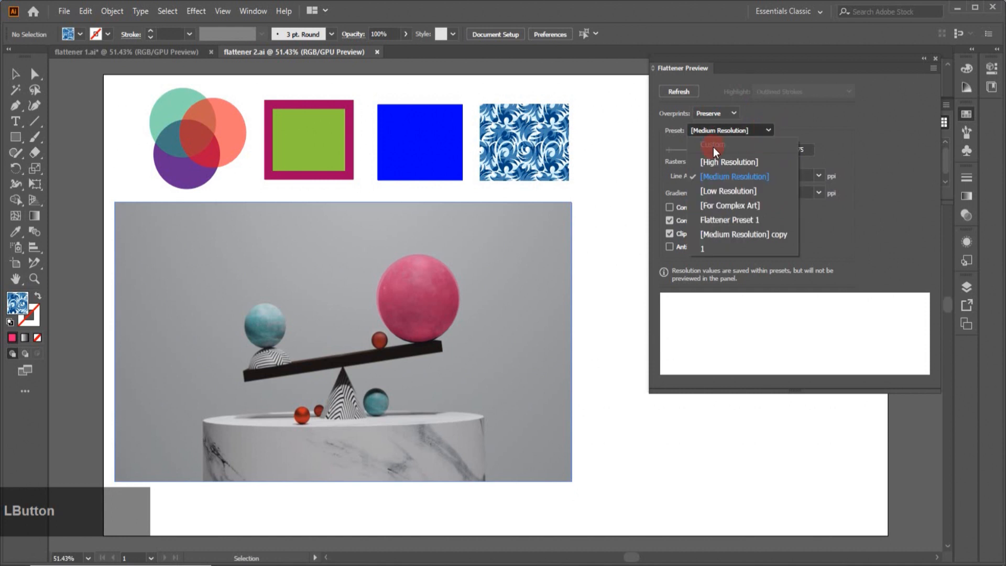
left_click(768, 126)
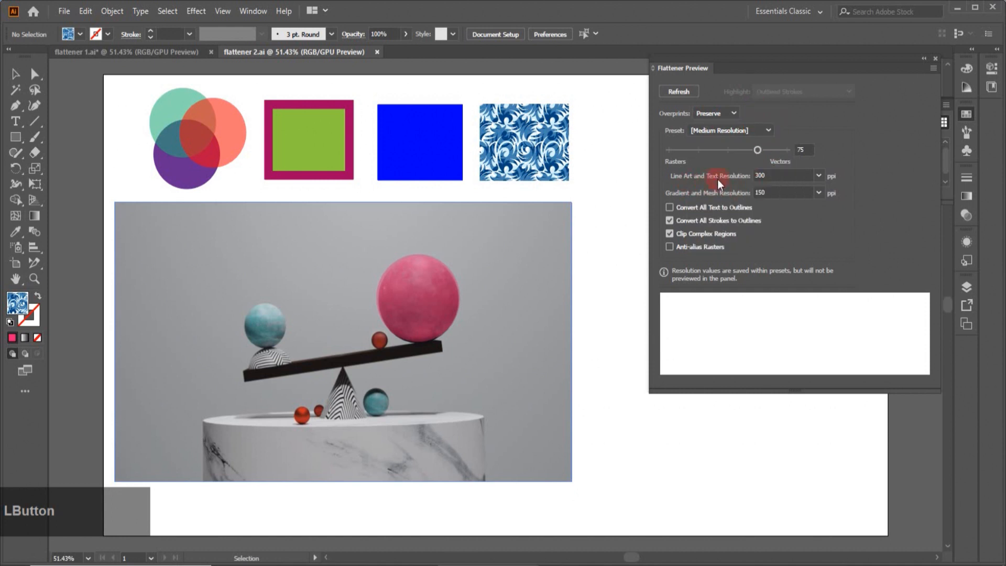
Set the flattener's line art and text resolution to 500 ppi.
left_click(767, 178)
type("500")
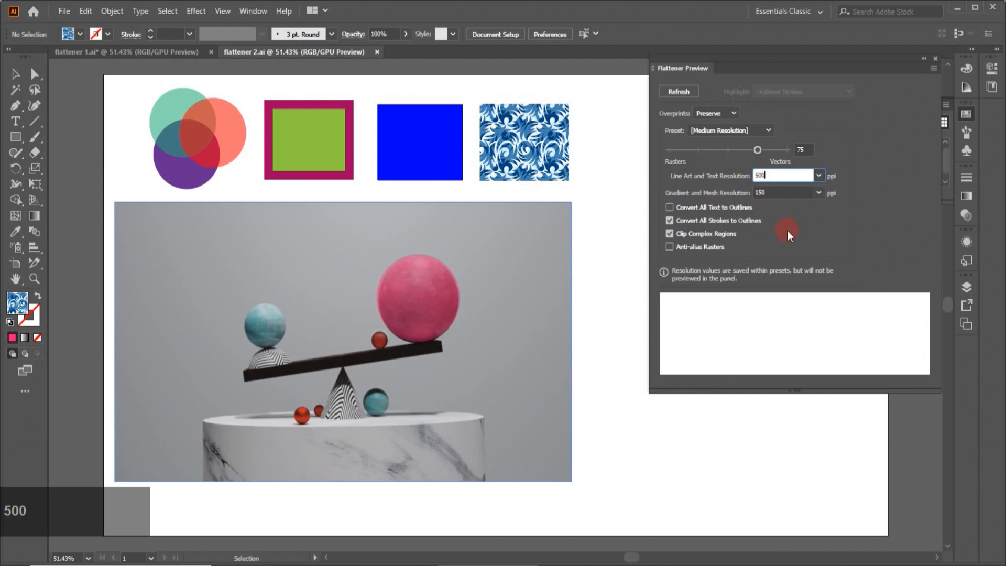
left_click(790, 235)
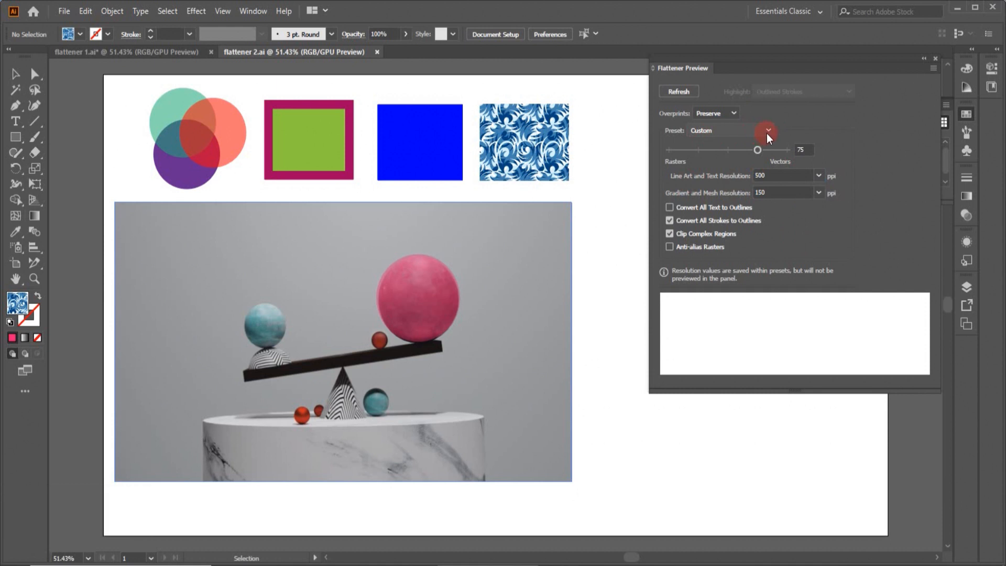
Save the current flattener settings as a transparency flattener preset named 2.
left_click(933, 67)
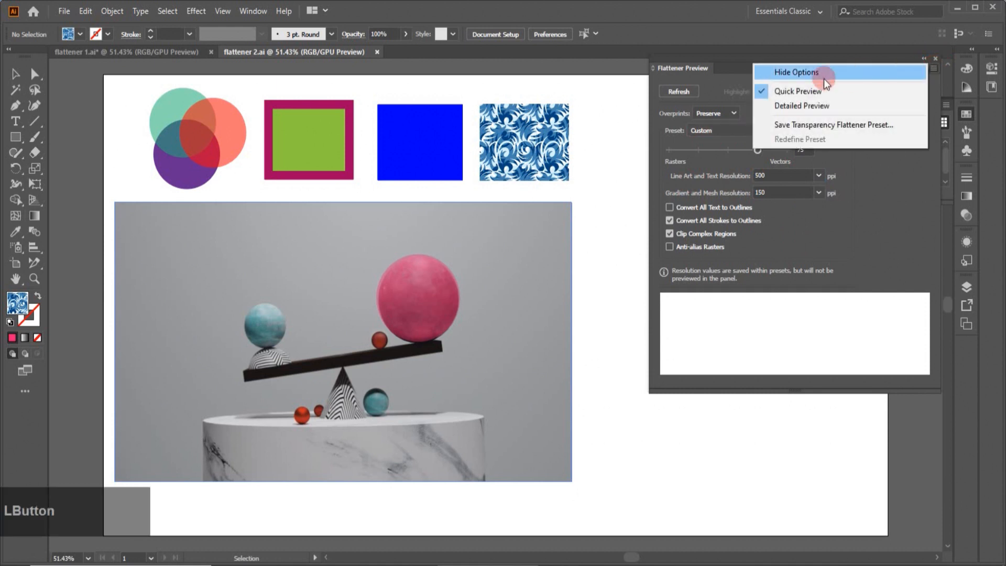
left_click(813, 126)
left_click_drag(504, 262, 443, 277)
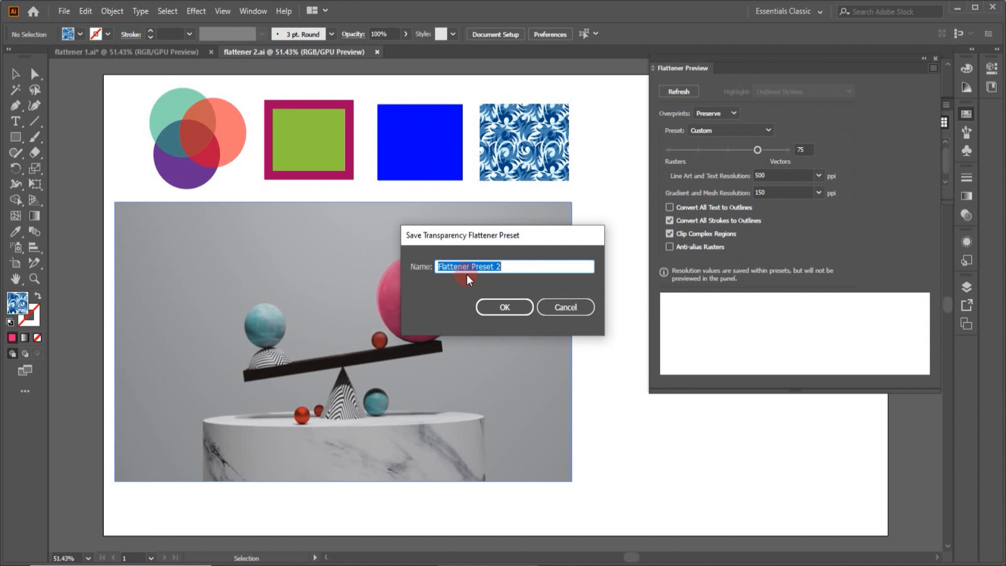
type("2")
left_click(507, 307)
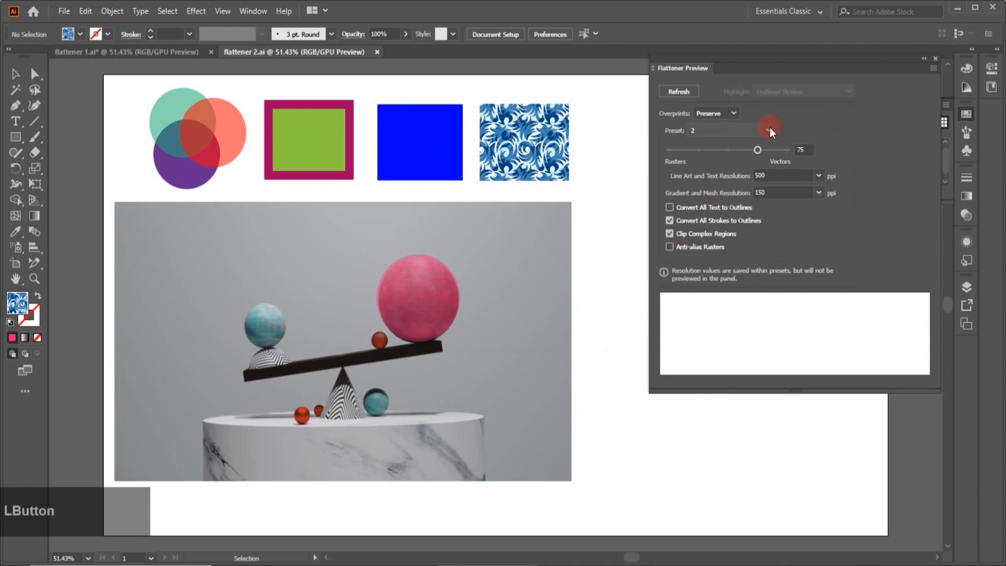
left_click(848, 114)
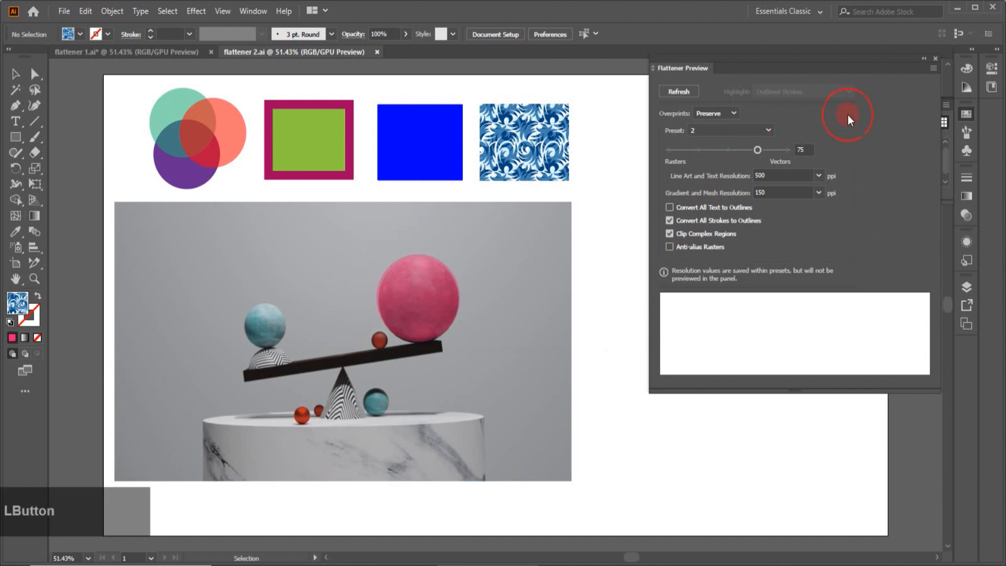
Hide the detailed options of the Flattener Preview panel and show them again.
left_click(933, 69)
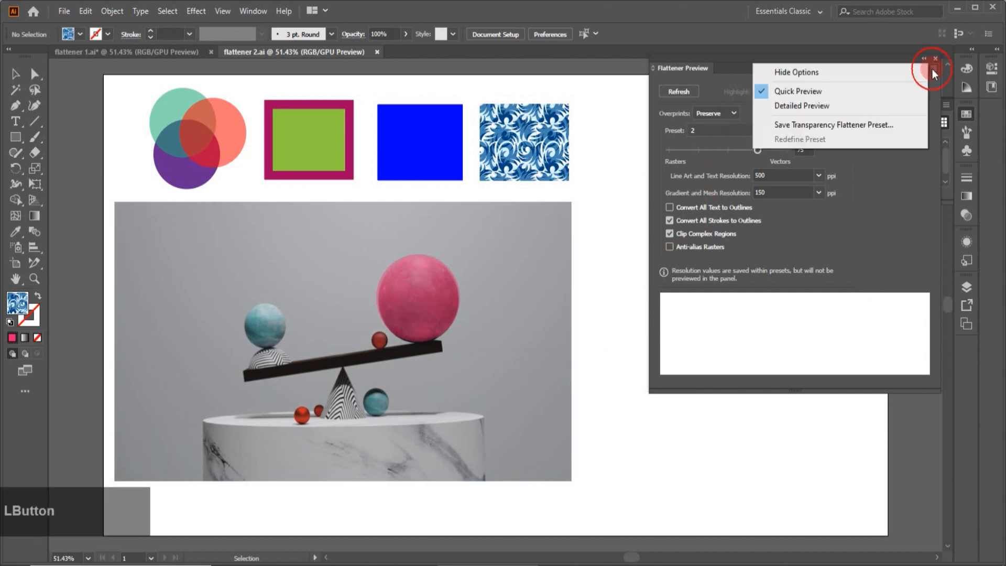
left_click(813, 73)
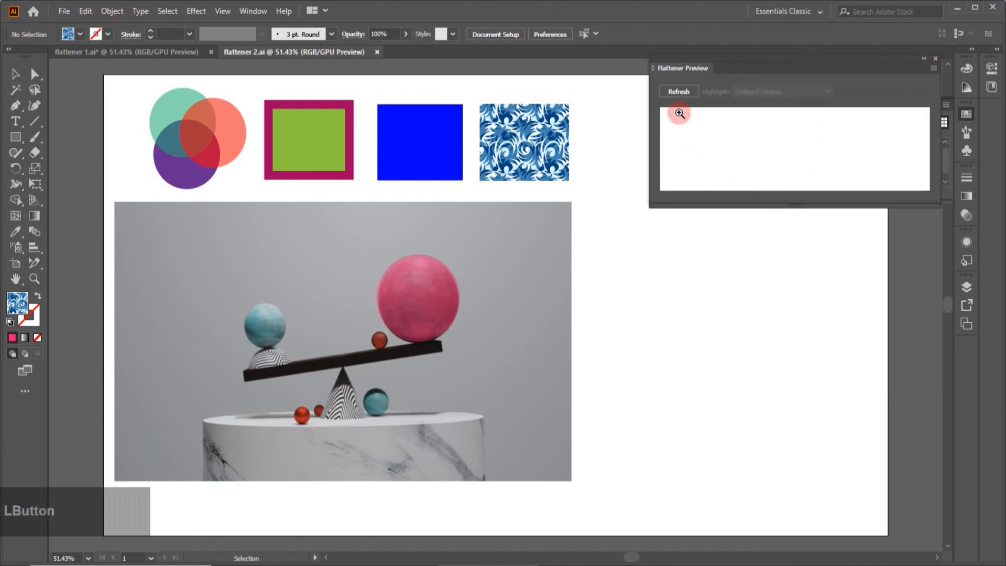
left_click(933, 69)
left_click(859, 67)
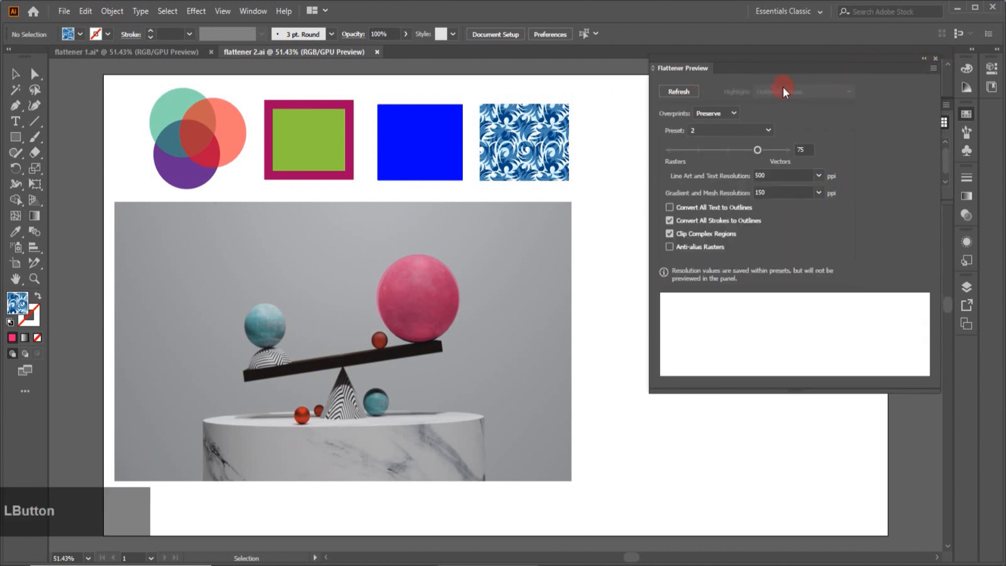
left_click(933, 68)
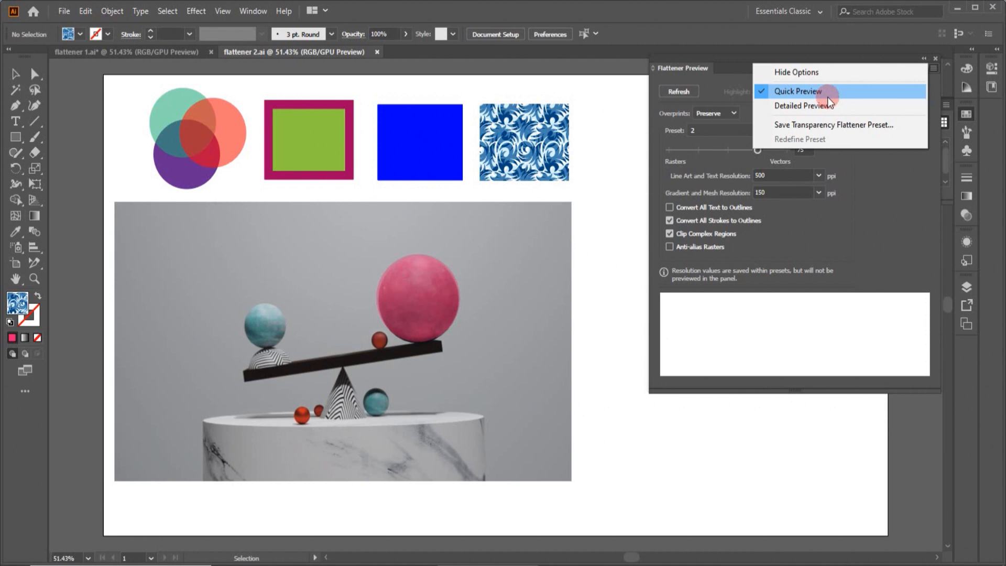
left_click(732, 131)
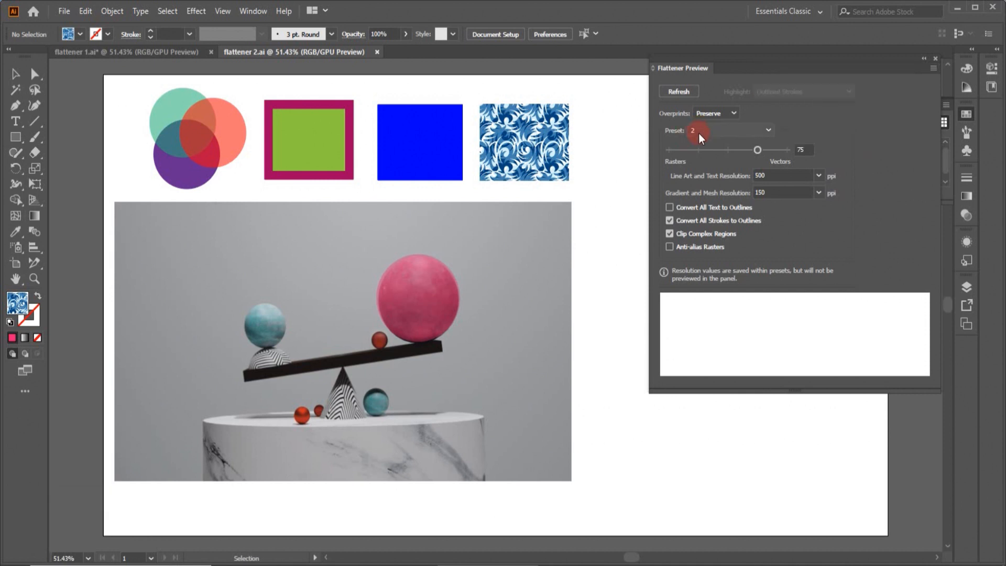
left_click(933, 68)
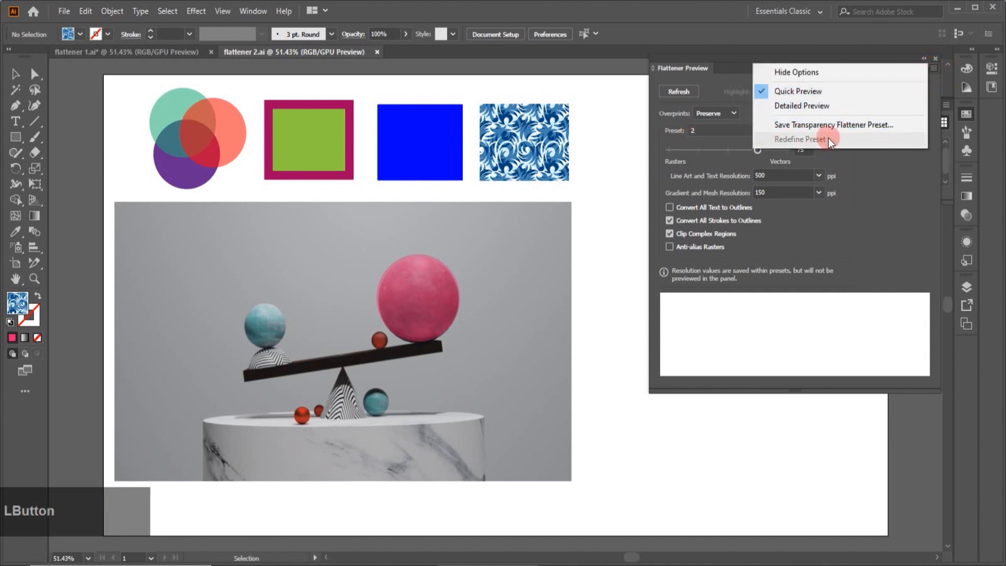
left_click(645, 188)
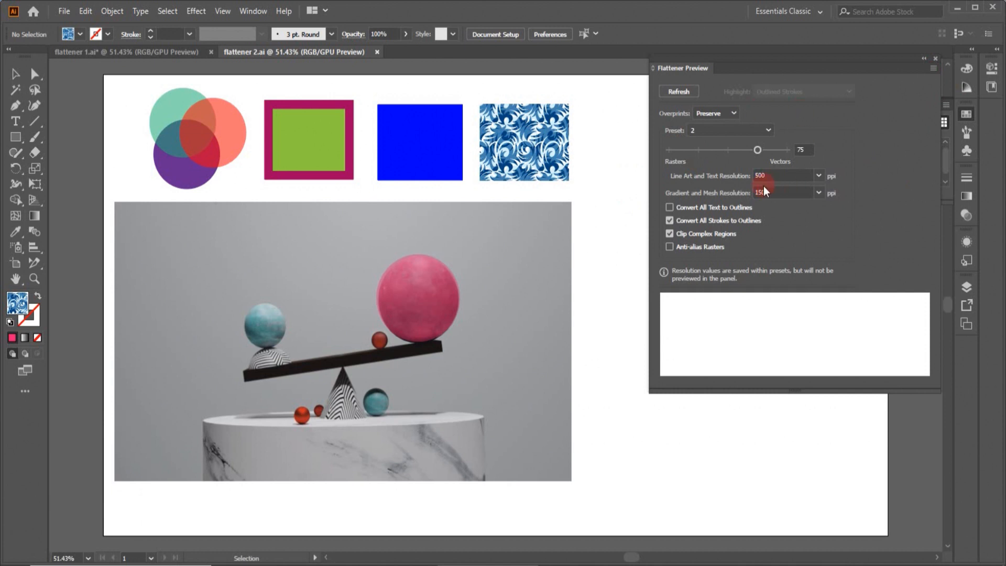
Redefine flattener preset 2 with a line art and text resolution of 400 ppi.
left_click_drag(764, 176, 749, 183)
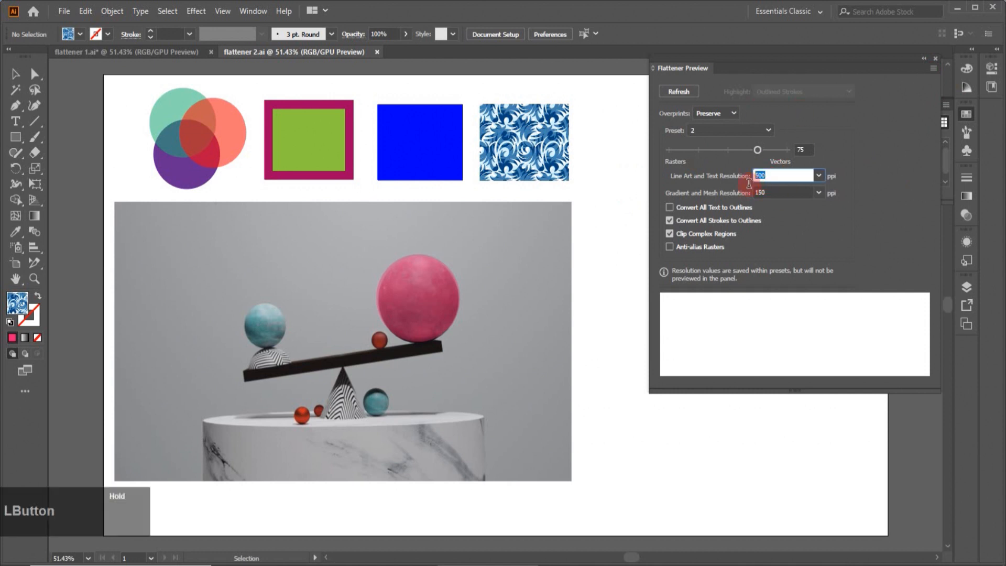
type("400")
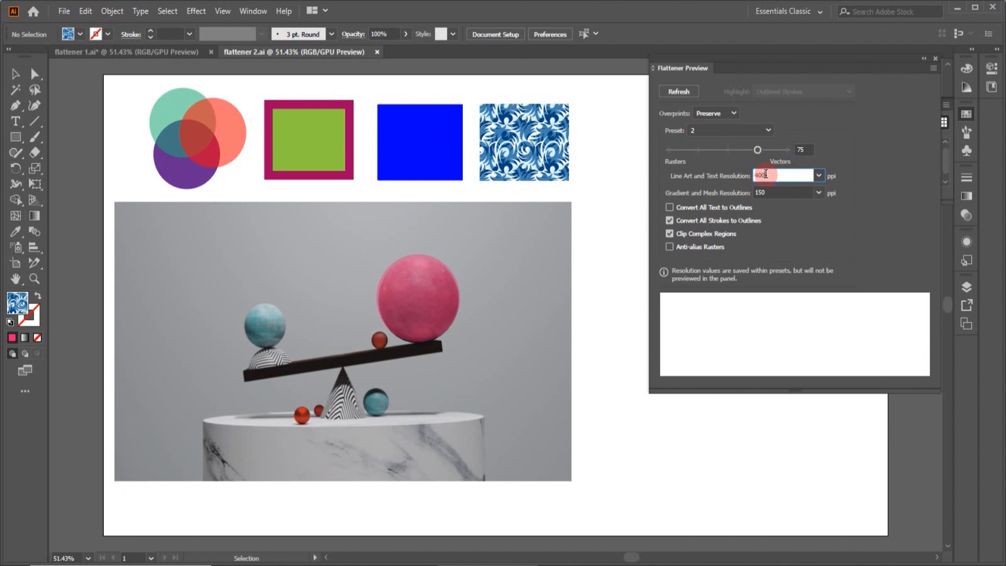
left_click(929, 70)
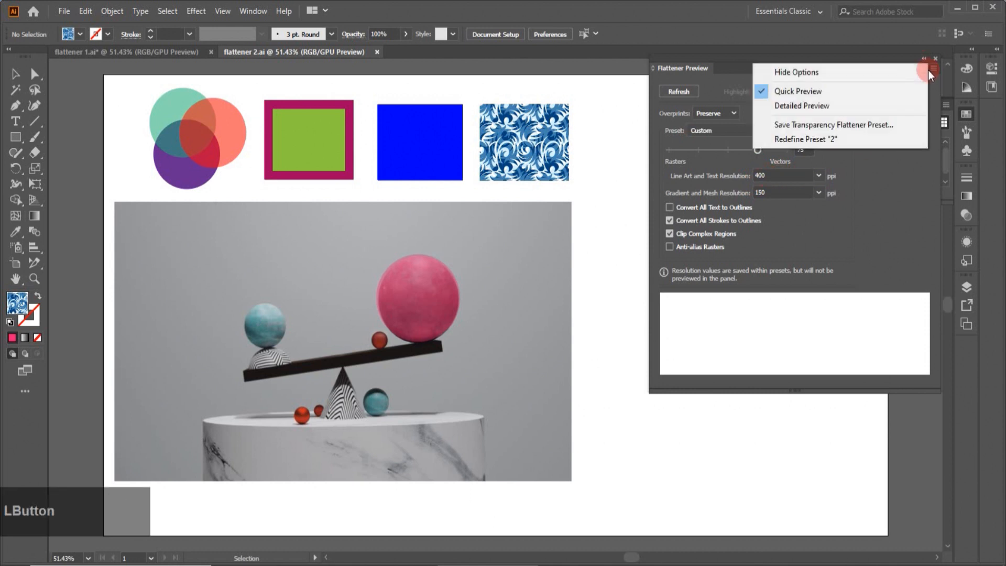
left_click(813, 141)
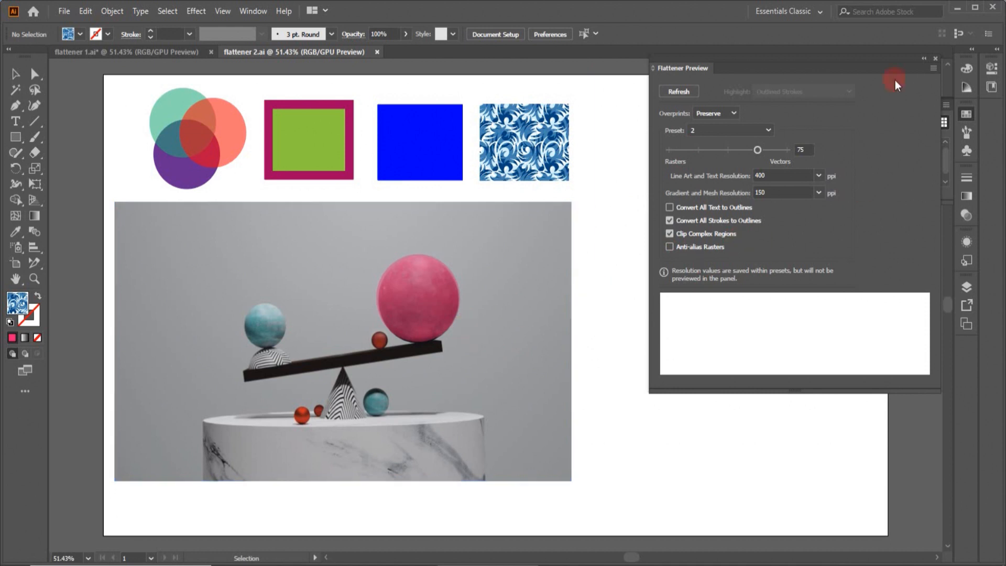
Close the Flattener Preview panel and open the Transparency Flattener Presets dialog to review the list of saved presets.
left_click(936, 60)
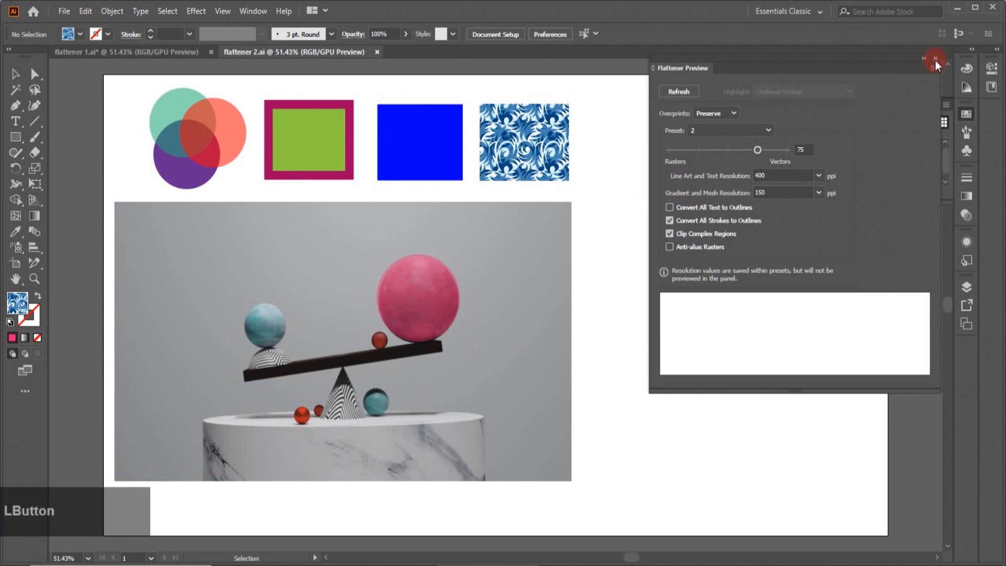
left_click(881, 239)
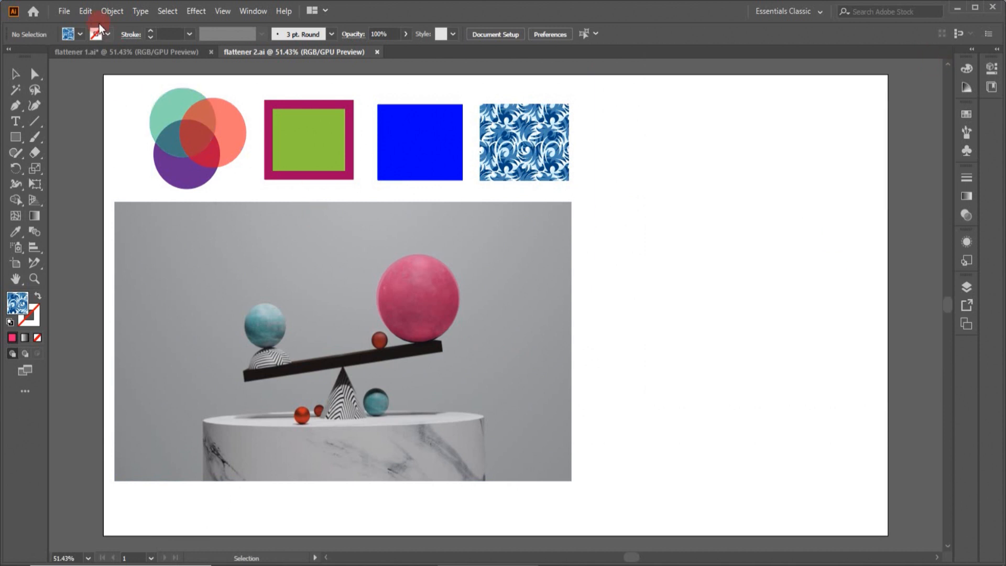
left_click(81, 11)
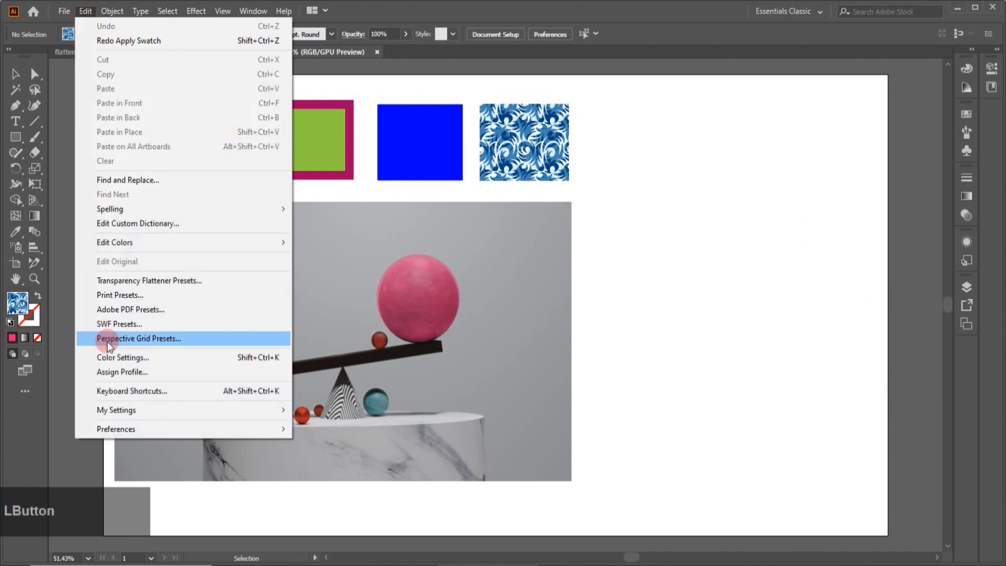
left_click(116, 281)
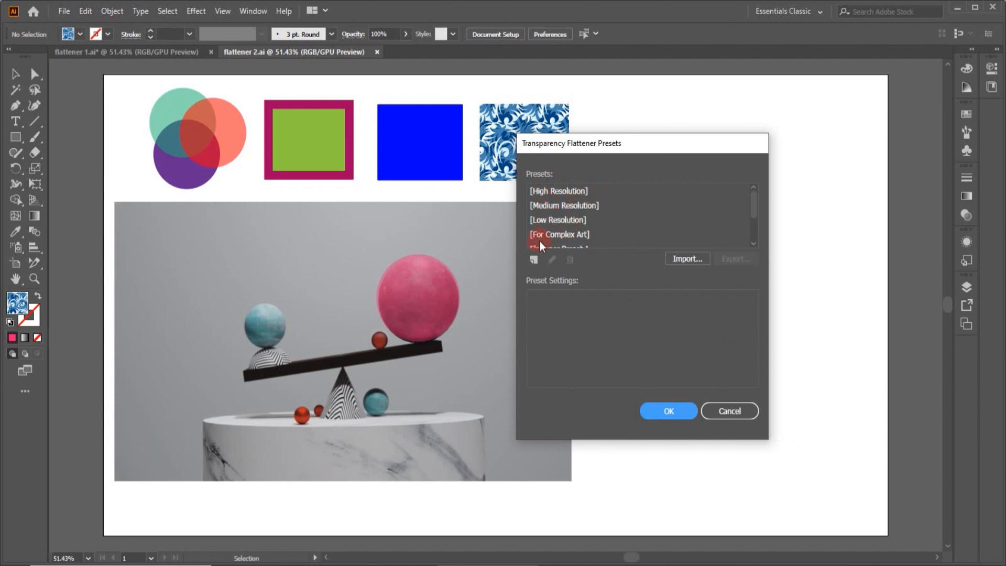
left_click_drag(752, 206, 753, 230)
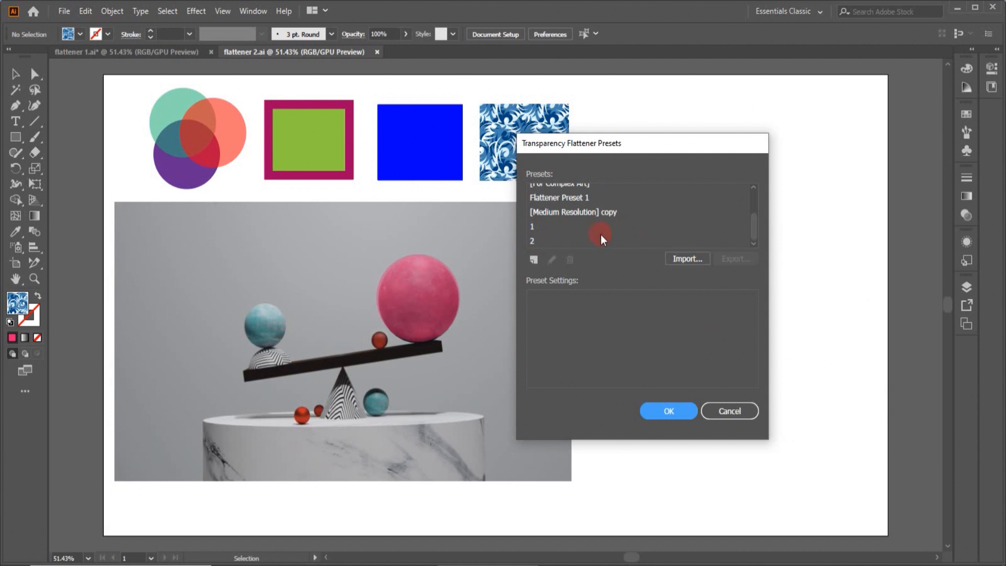
Start a new transparency flattener preset and name it 3.
left_click(533, 259)
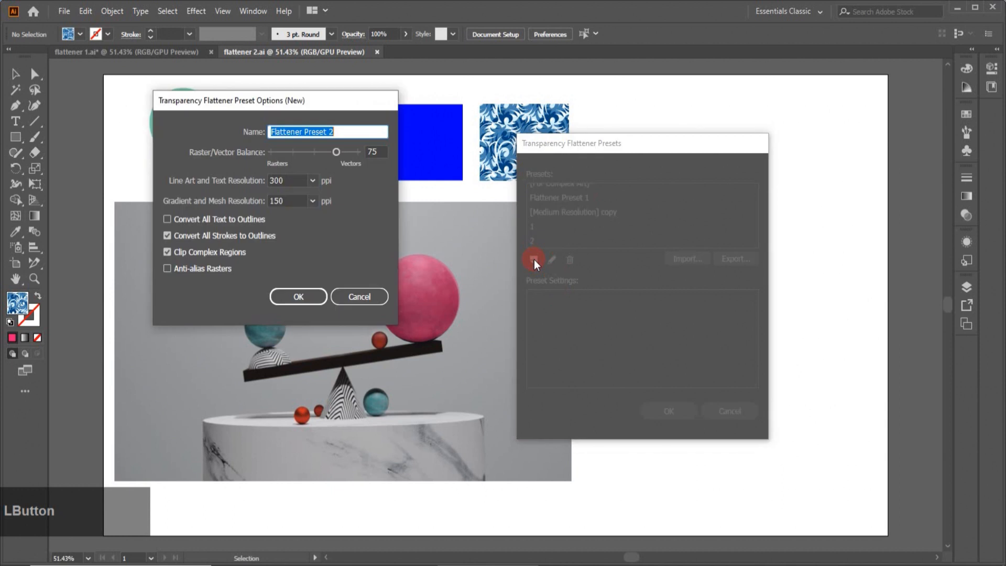
left_click(344, 131)
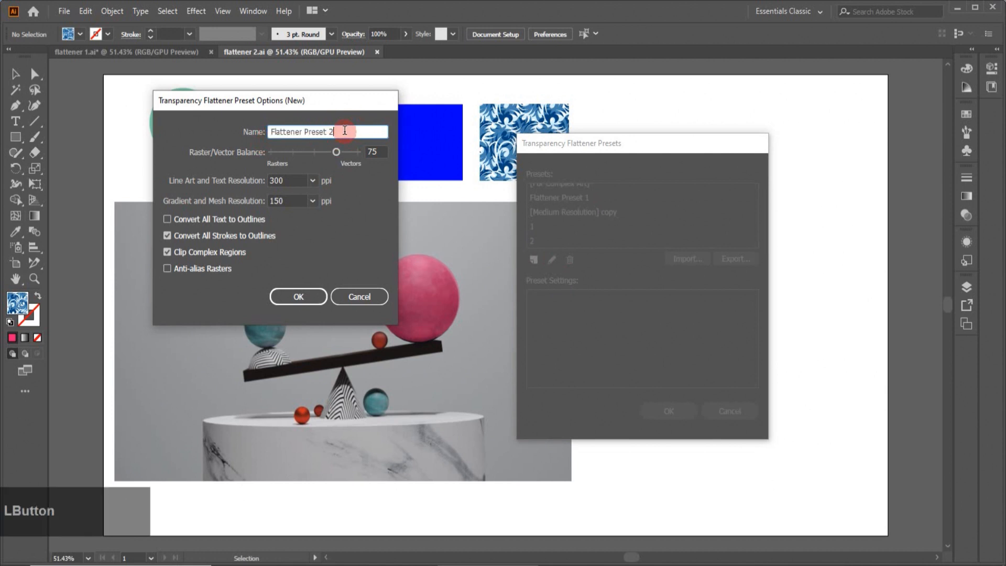
key("BackSpace")
key("BackSpace")
key("BackSpace")
key("BackSpace")
key("BackSpace")
key("BackSpace")
key("BackSpace")
key("BackSpace")
key("BackSpace")
key("BackSpace")
key("BackSpace")
key("BackSpace")
key("BackSpace")
key("BackSpace")
key("BackSpace")
key("BackSpace")
key("BackSpace")
key("BackSpace")
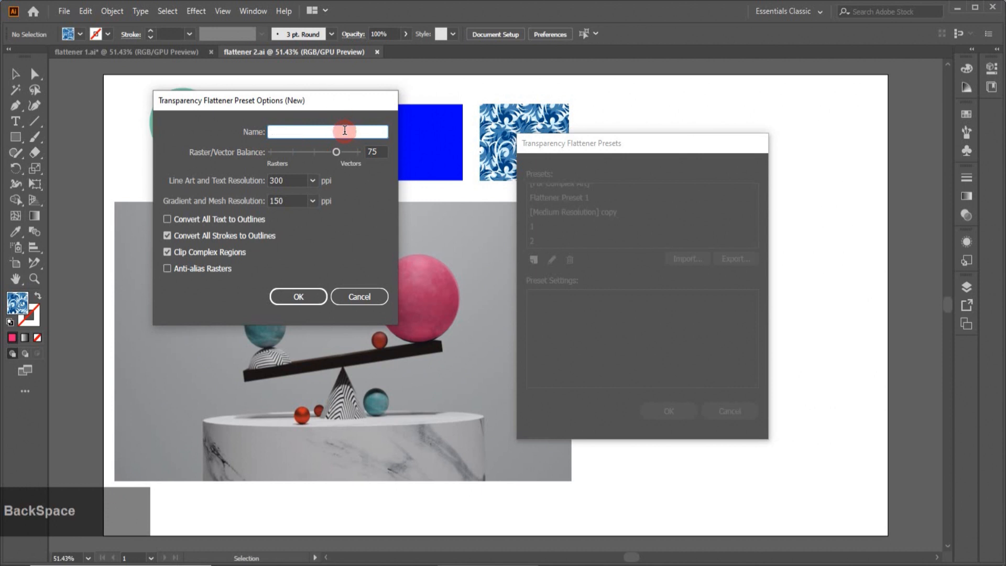
type("3")
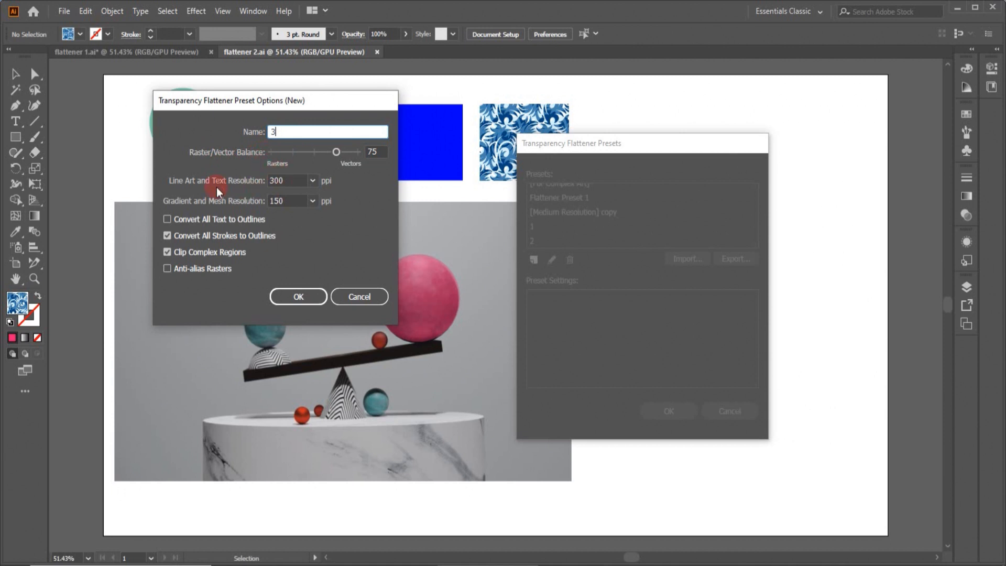
Create the preset with 600 ppi line art and text, 120 ppi gradient and mesh, text converted to outlines, and raster/vector balance 68.
left_click(312, 181)
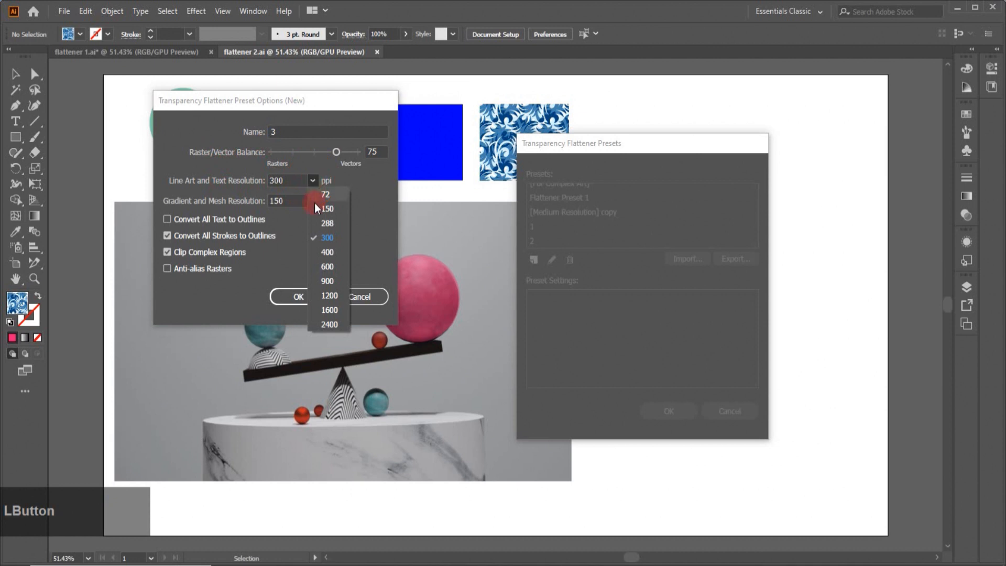
left_click(329, 265)
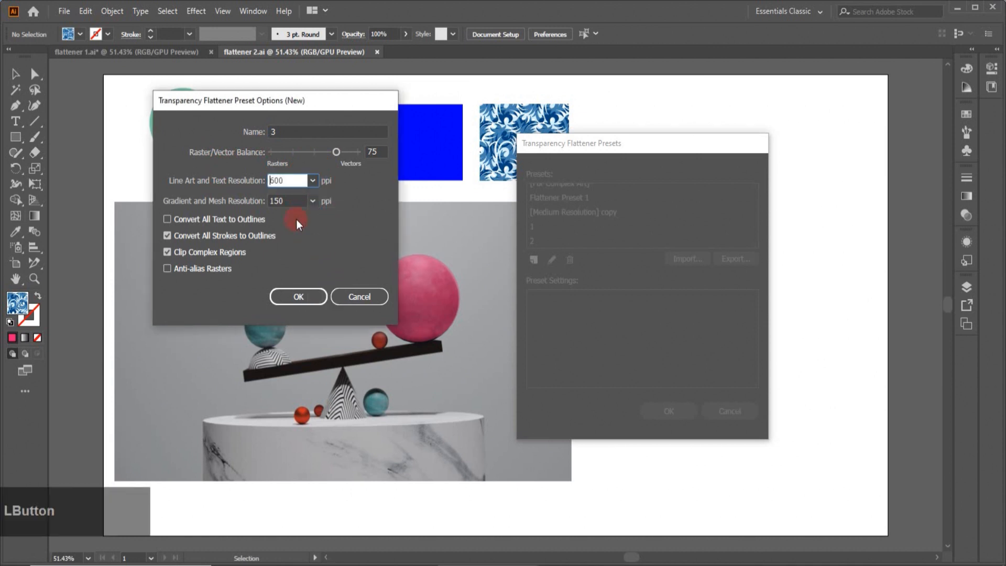
left_click(312, 202)
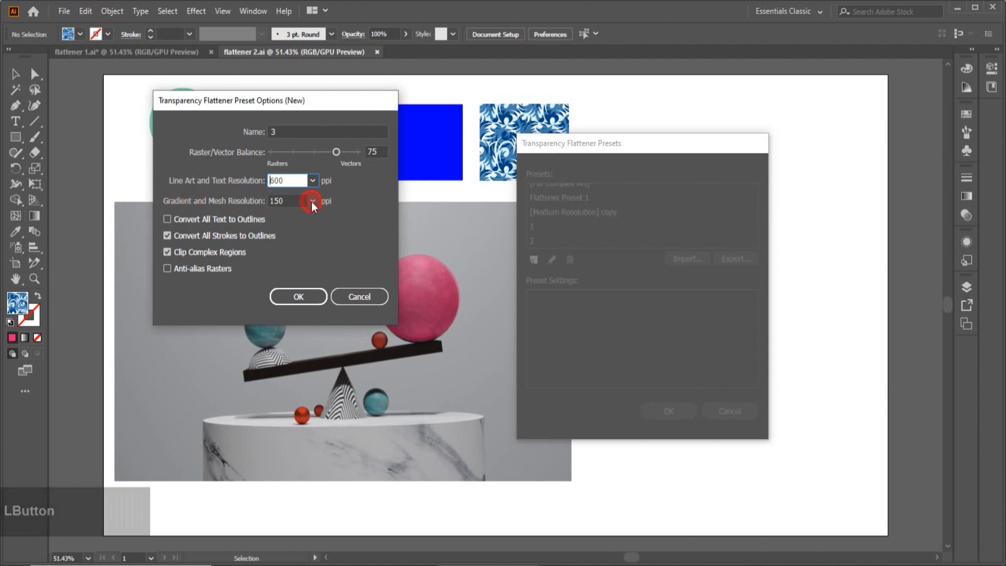
left_click(323, 246)
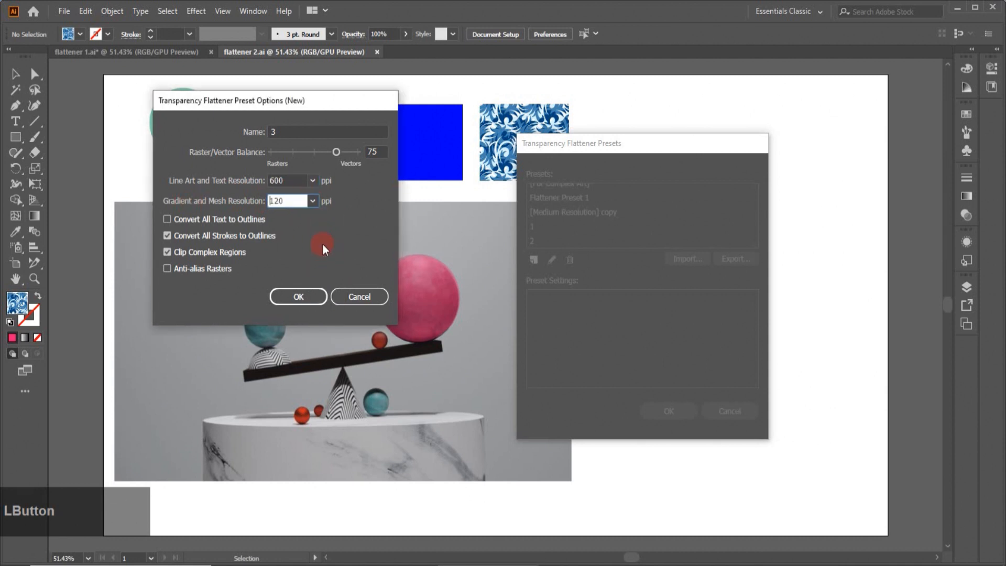
left_click(166, 220)
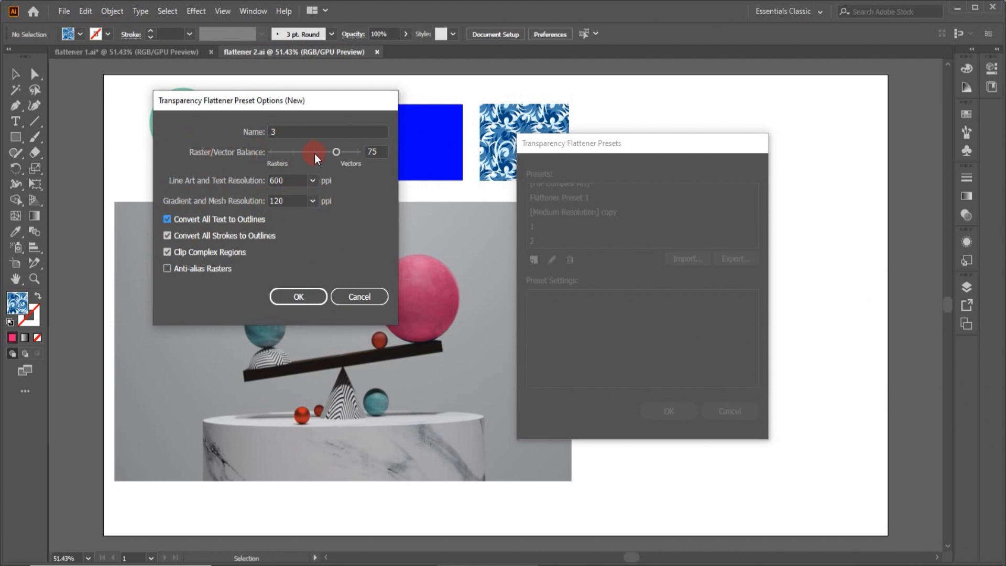
left_click_drag(333, 149, 327, 152)
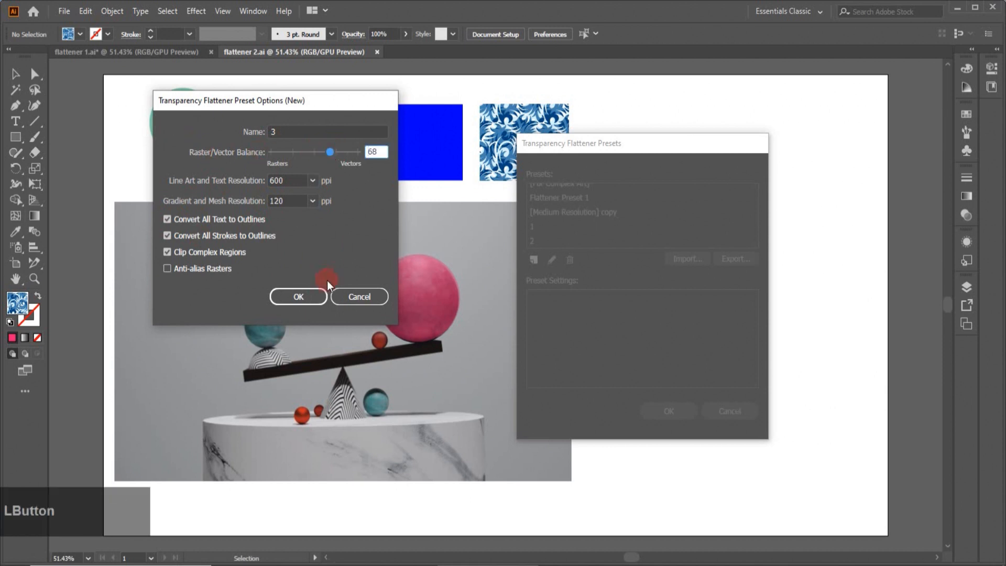
left_click(311, 297)
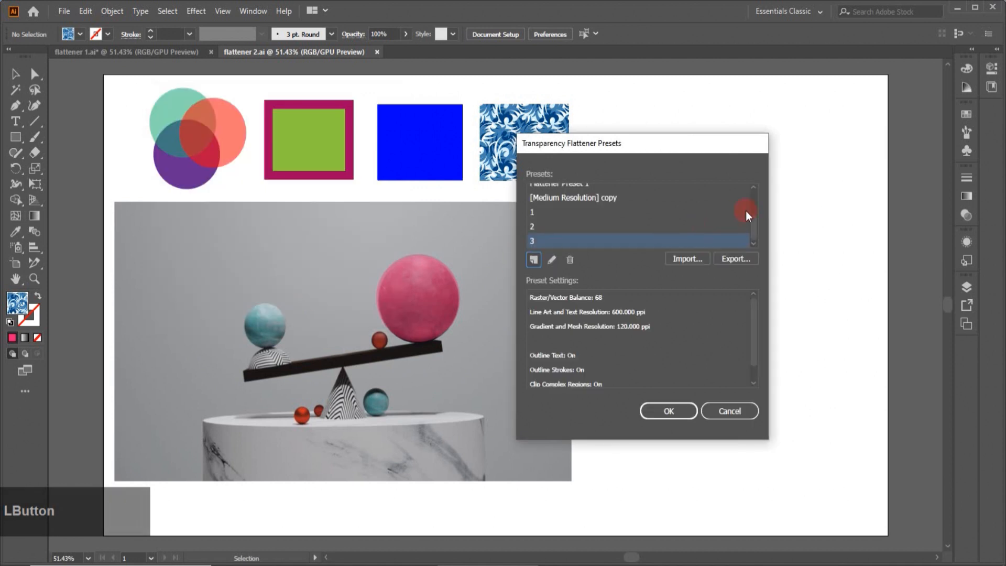
Export flattener preset 3 to the Desktop as "3 preset" and accept the presets dialog.
mouse_move(754, 227)
left_mouse_down()
mouse_move(747, 208)
mouse_move(746, 236)
left_mouse_up()
left_click(529, 241)
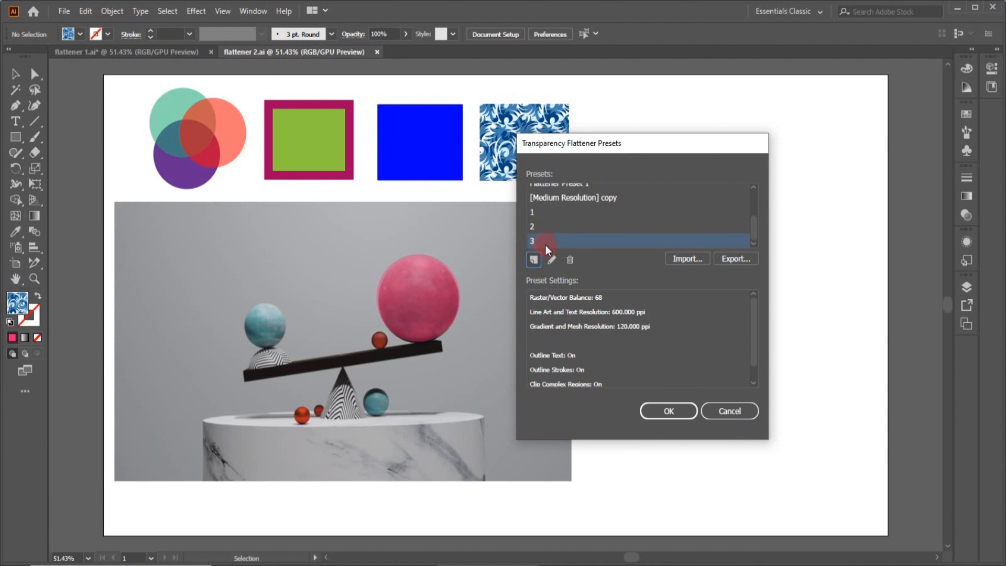
left_click(738, 261)
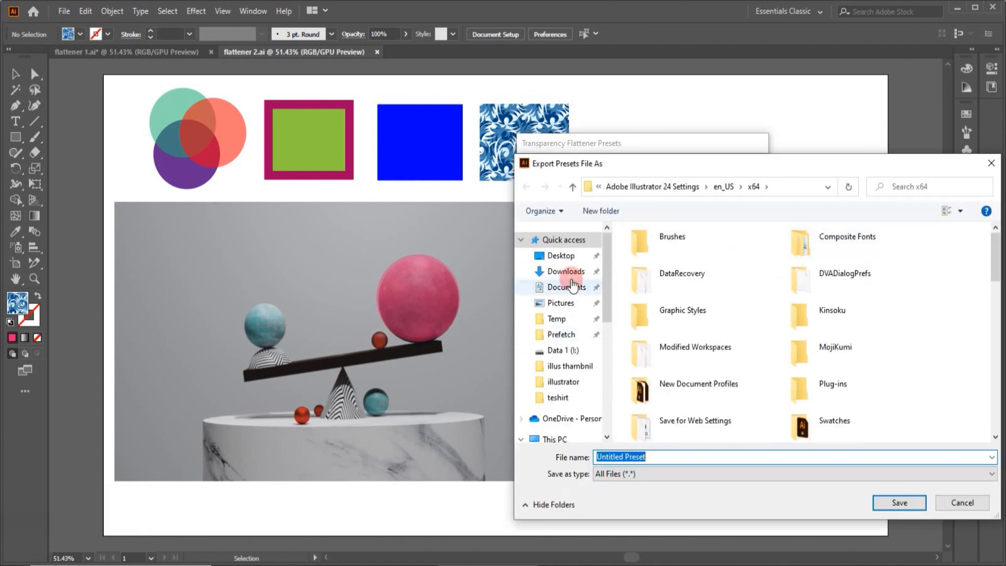
left_click(563, 258)
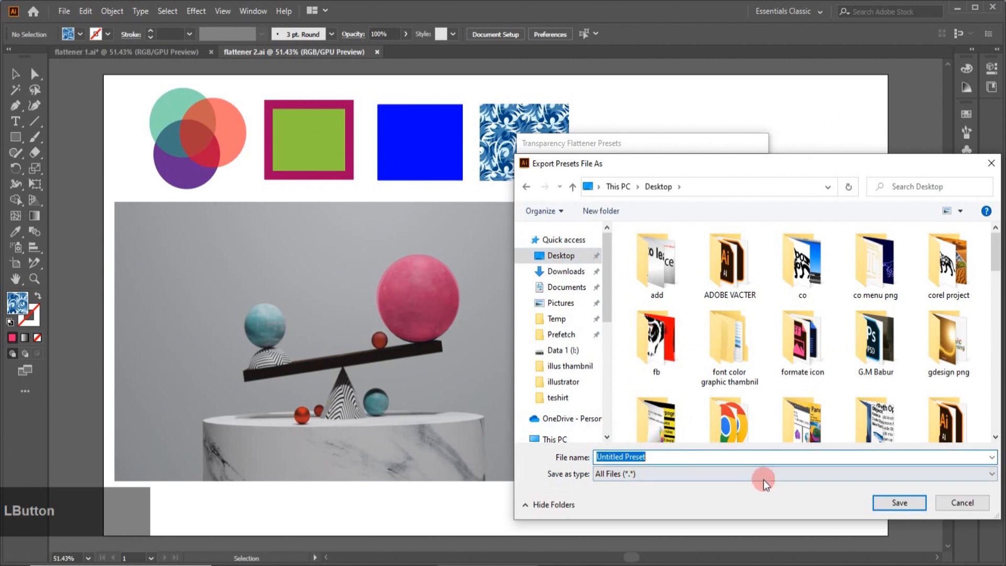
type("3")
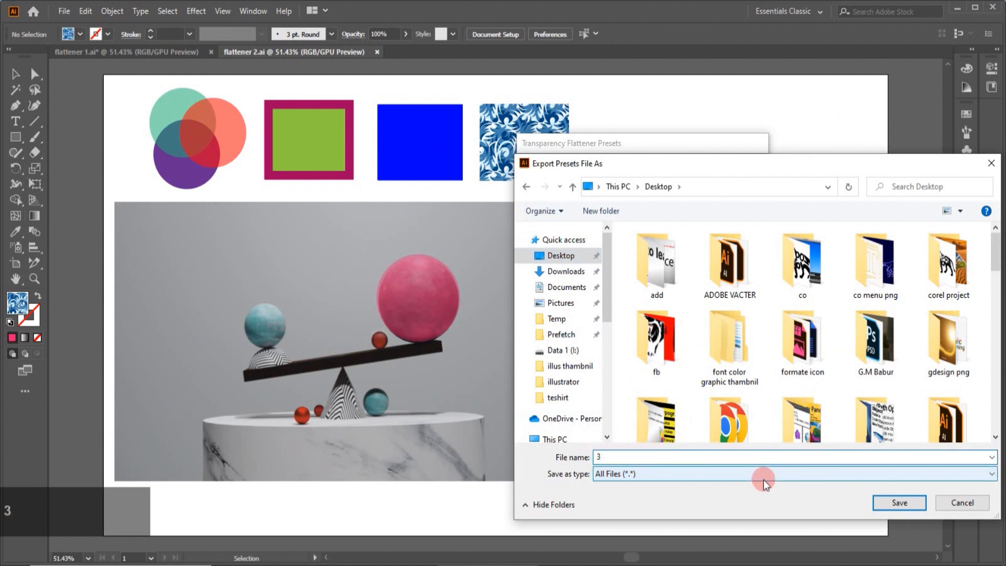
type(" preset")
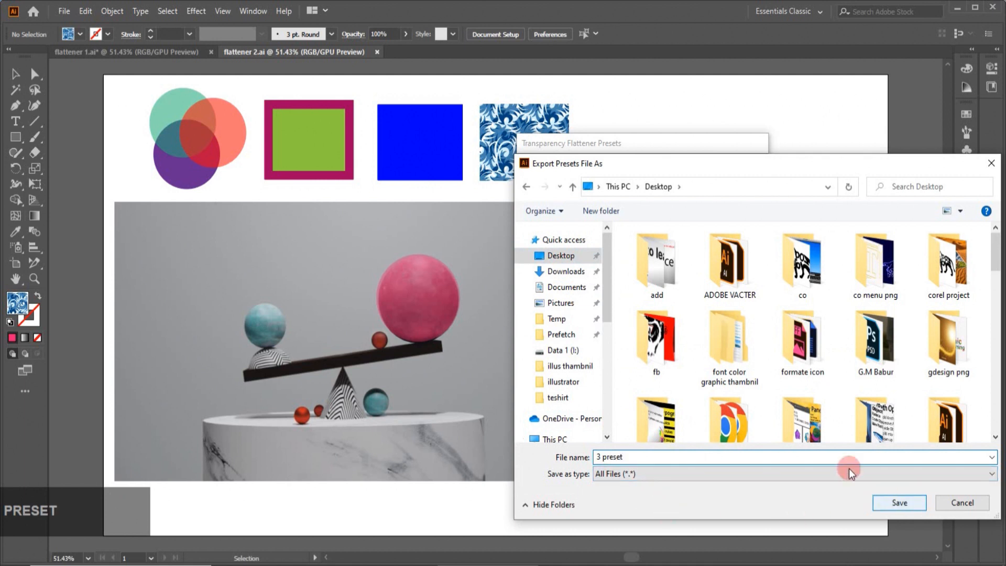
left_click(880, 501)
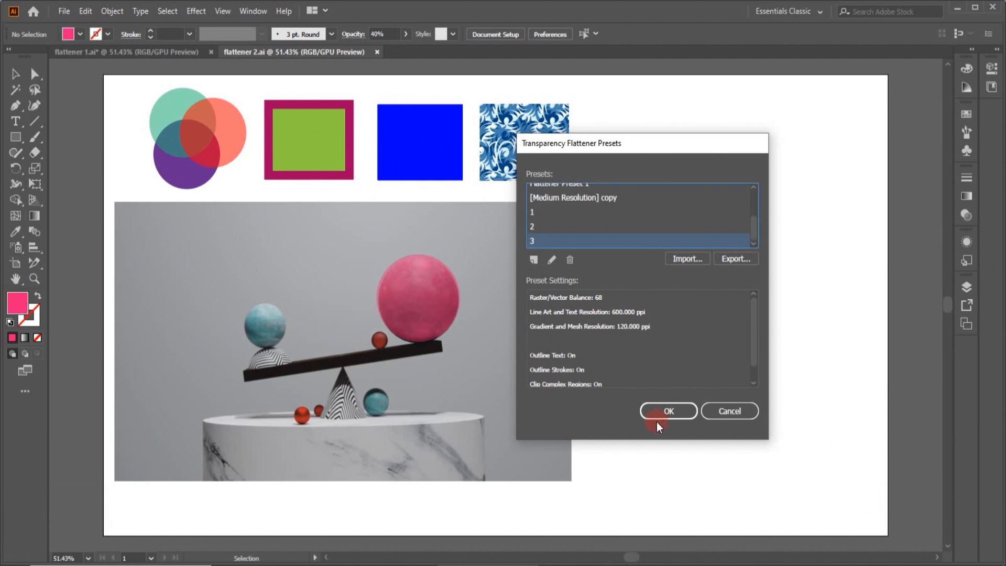
left_click(669, 412)
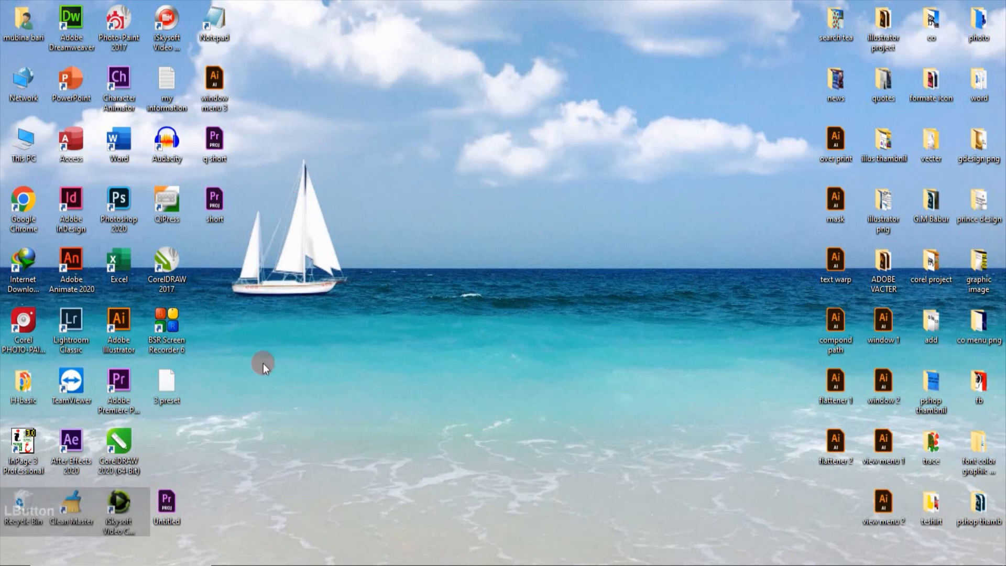
Move the exported "3 preset" file to an empty area in the middle of the desktop and switch back to Illustrator.
left_click_drag(167, 382, 189, 376)
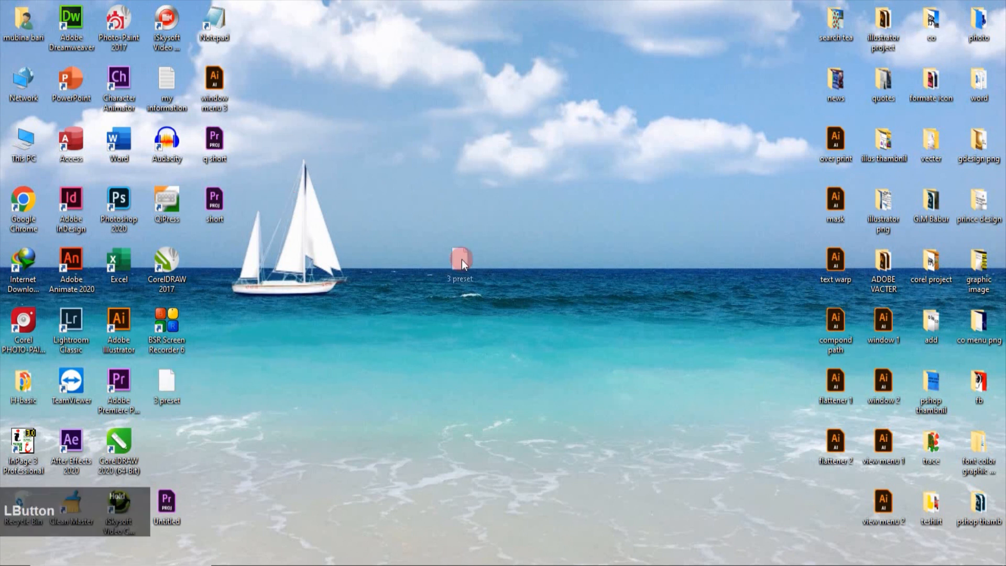
left_click_drag(457, 265, 458, 264)
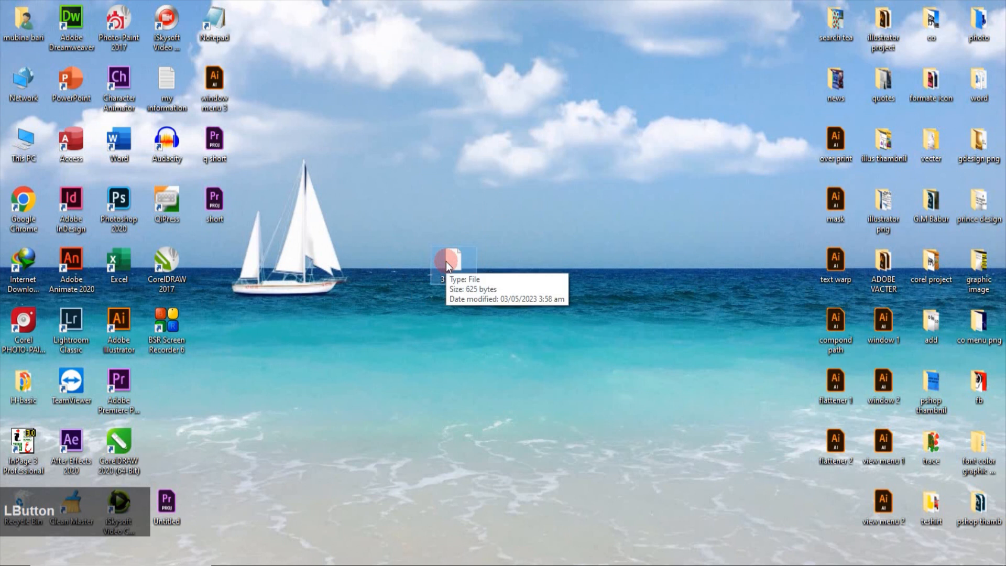
mouse_move(489, 563)
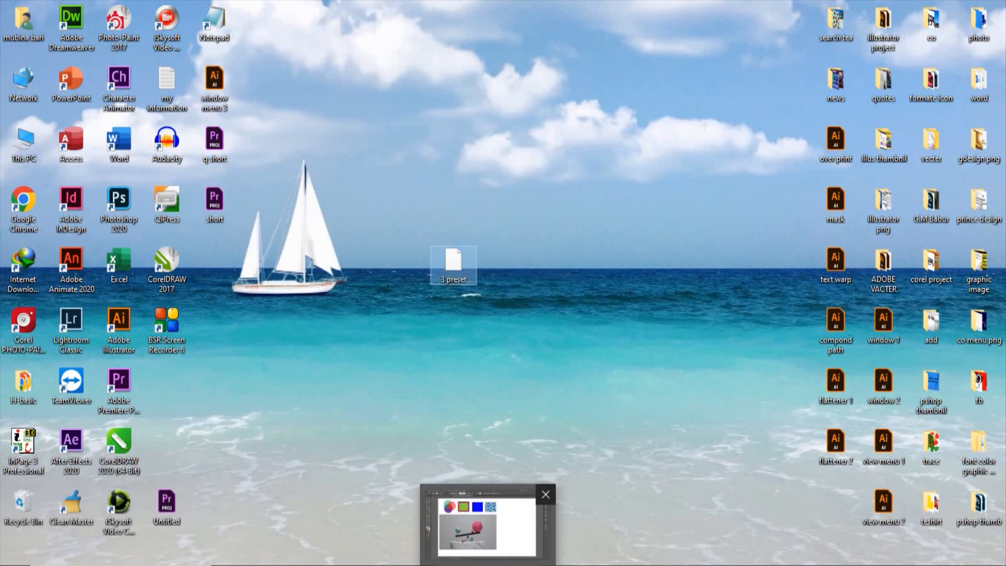
left_click(489, 525)
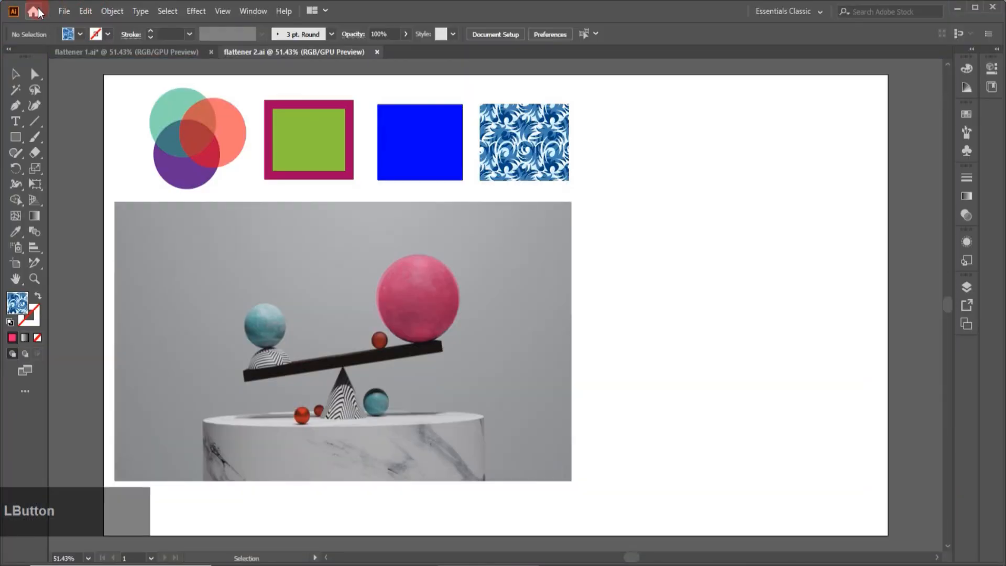
Open the transparency flattener presets and review the full settings of Flattener Preset 1 and preset 1.
left_click(85, 11)
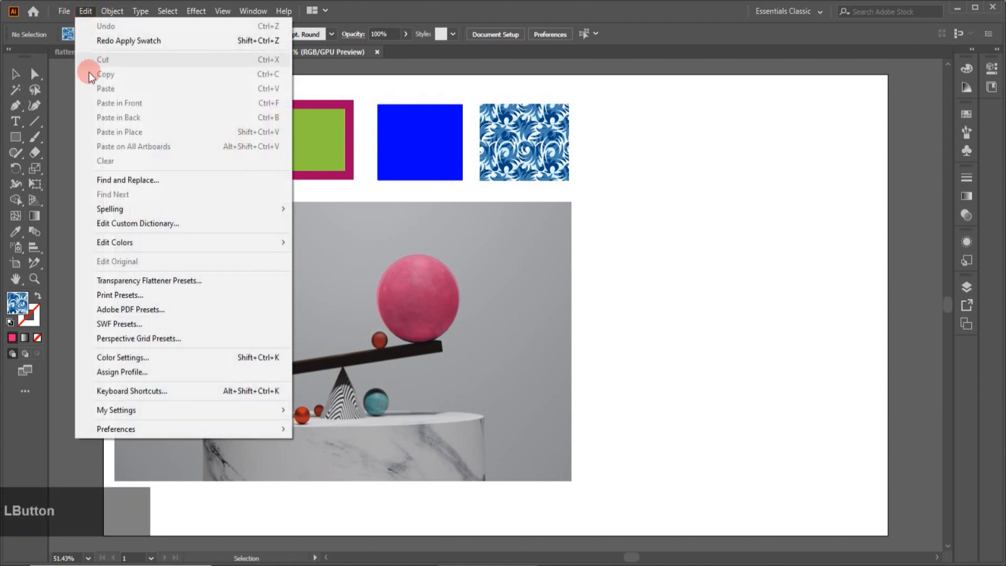
left_click(121, 286)
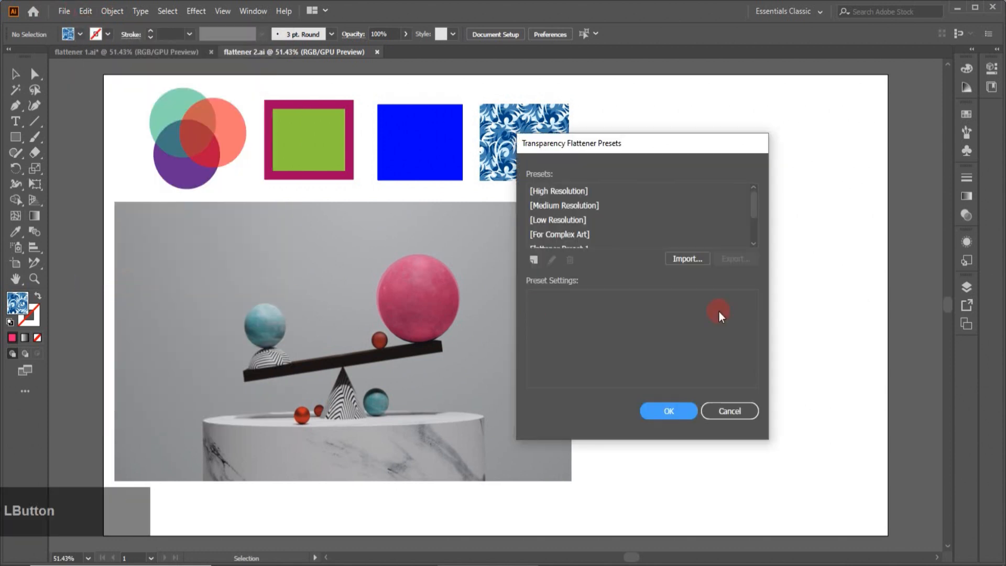
left_click_drag(753, 203, 748, 228)
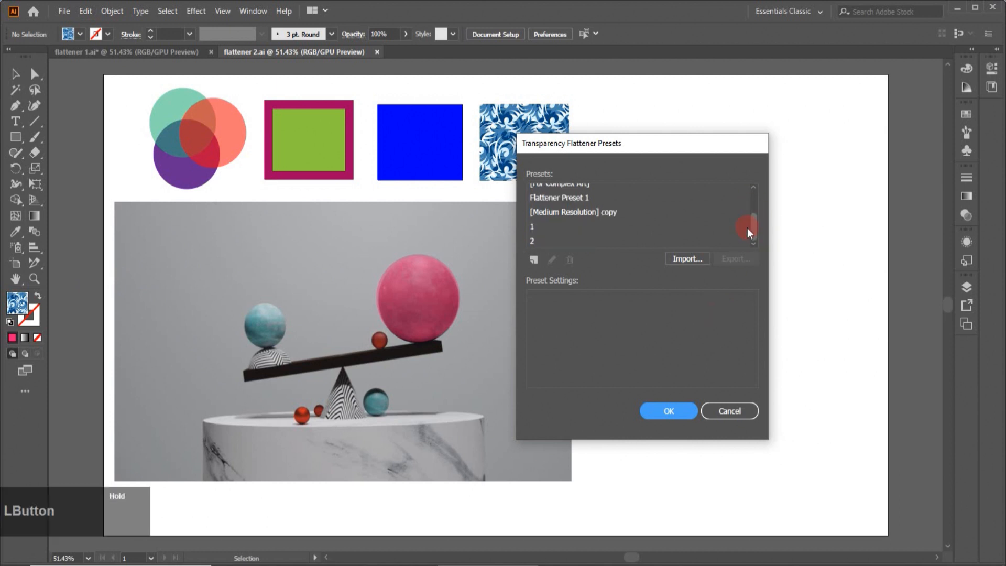
left_click(554, 197)
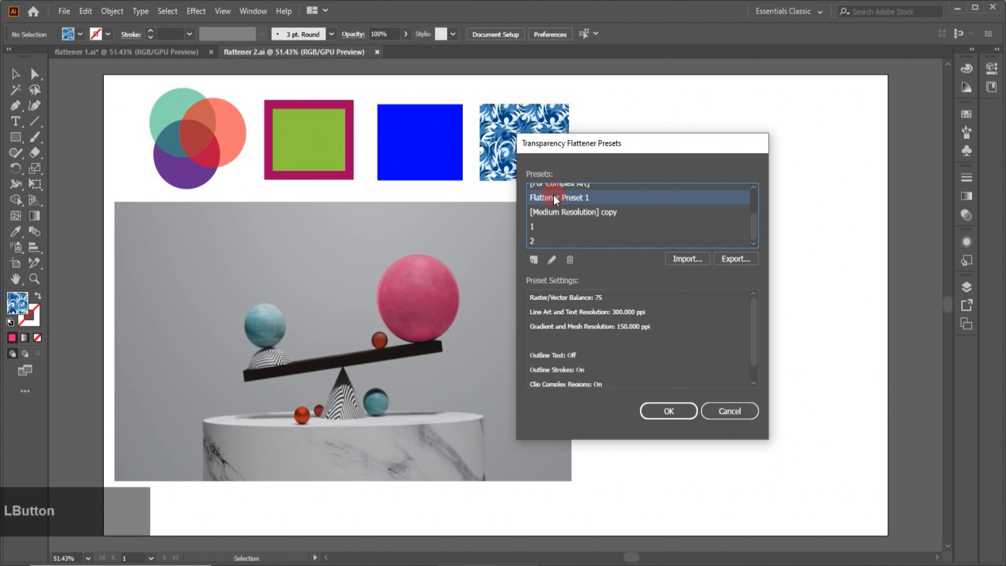
left_click(534, 226)
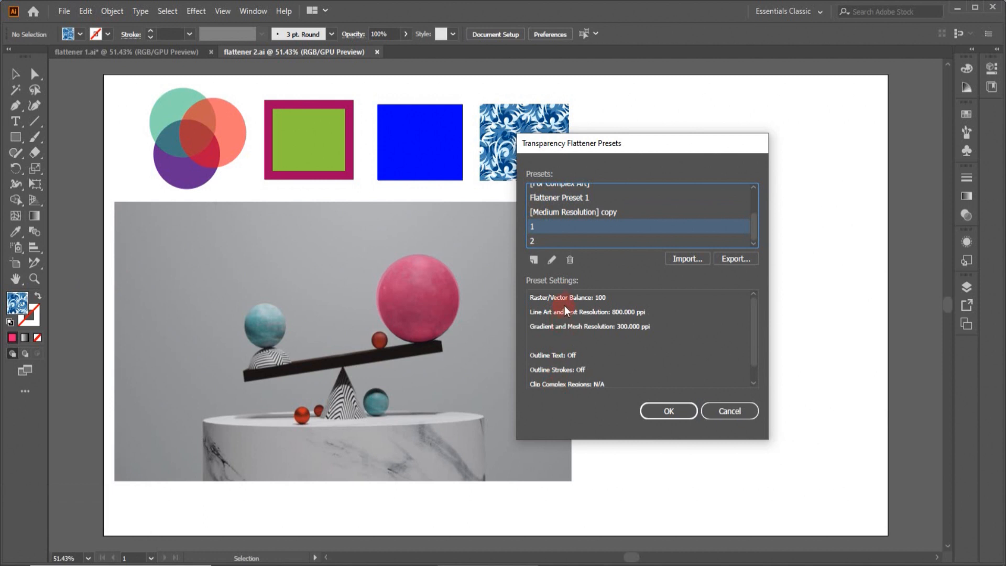
left_click_drag(754, 337, 710, 306)
left_click_drag(754, 335, 756, 362)
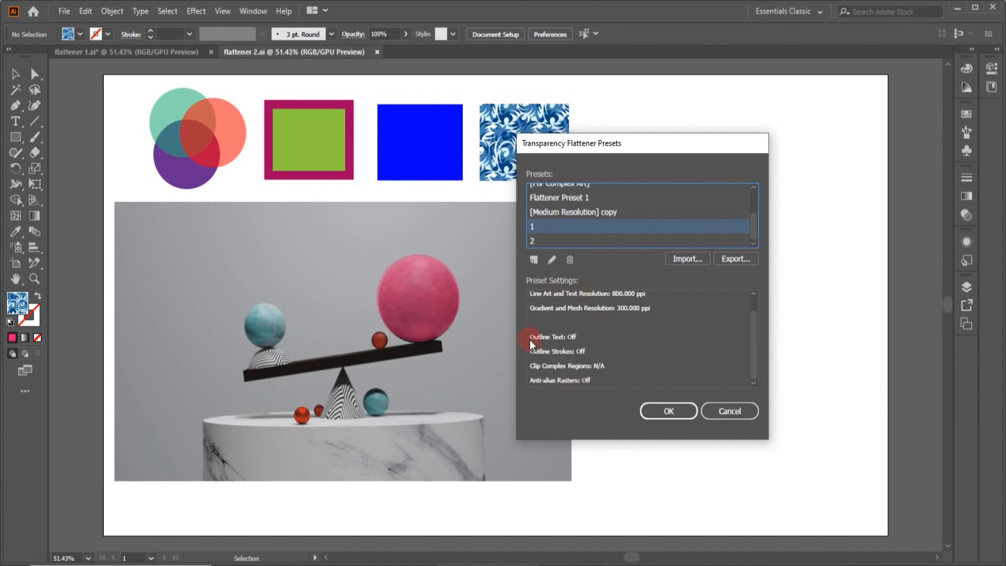
left_click_drag(753, 348, 756, 329)
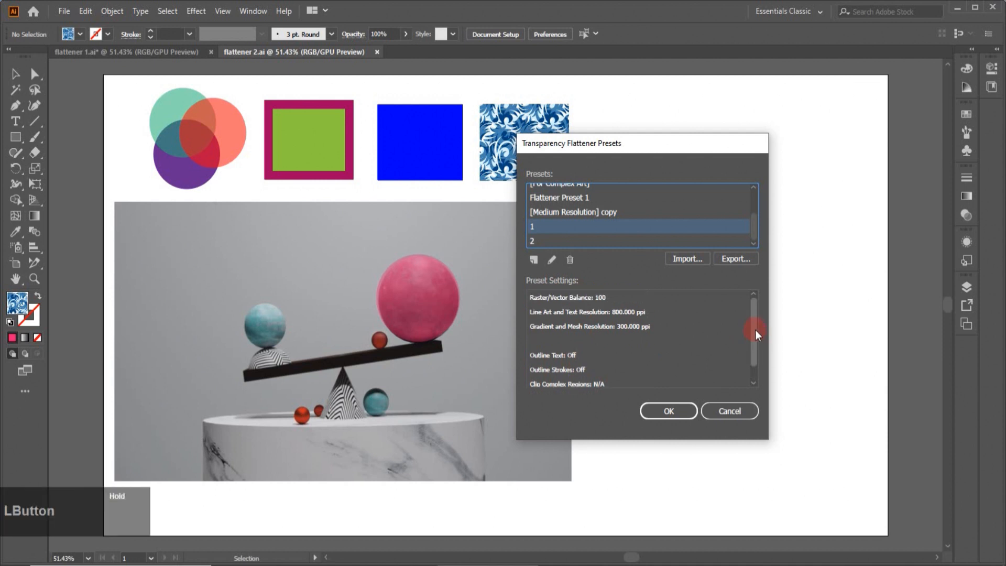
Edit flattener preset 1 to a line art and text resolution of 700 ppi and accept the presets dialog.
left_click(552, 260)
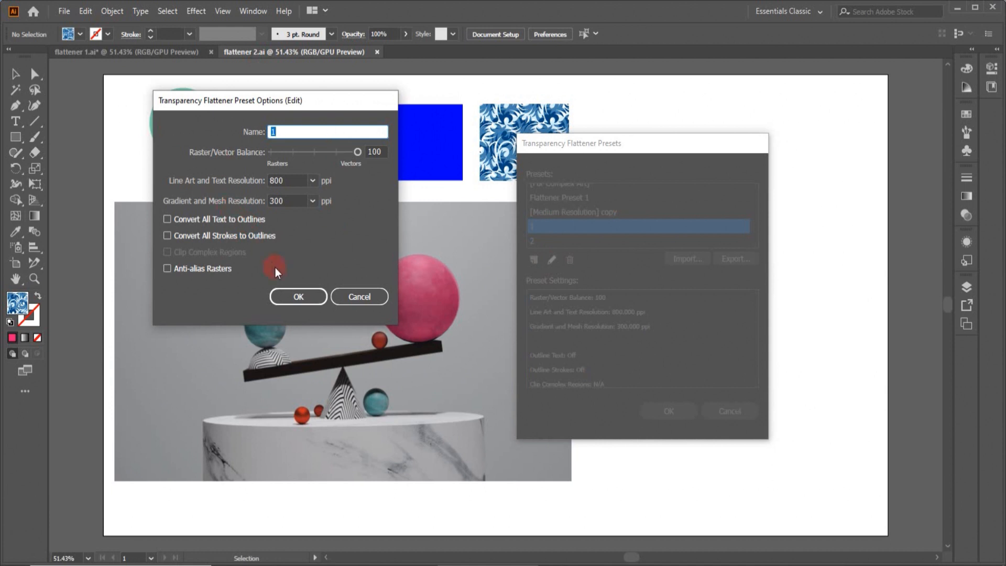
left_click(292, 304)
left_click(600, 253)
double_click(284, 180)
type("700")
left_click(306, 297)
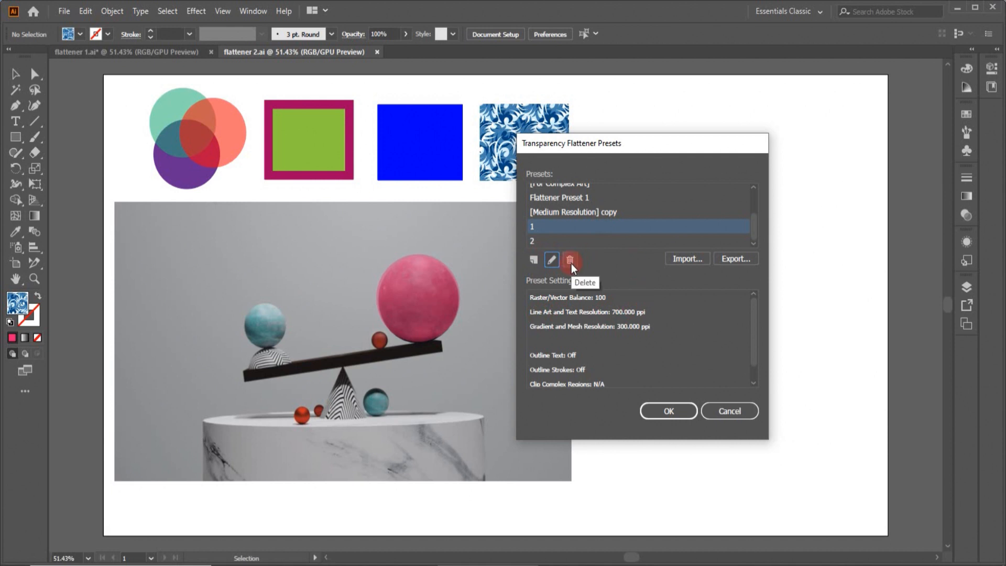
left_click(668, 411)
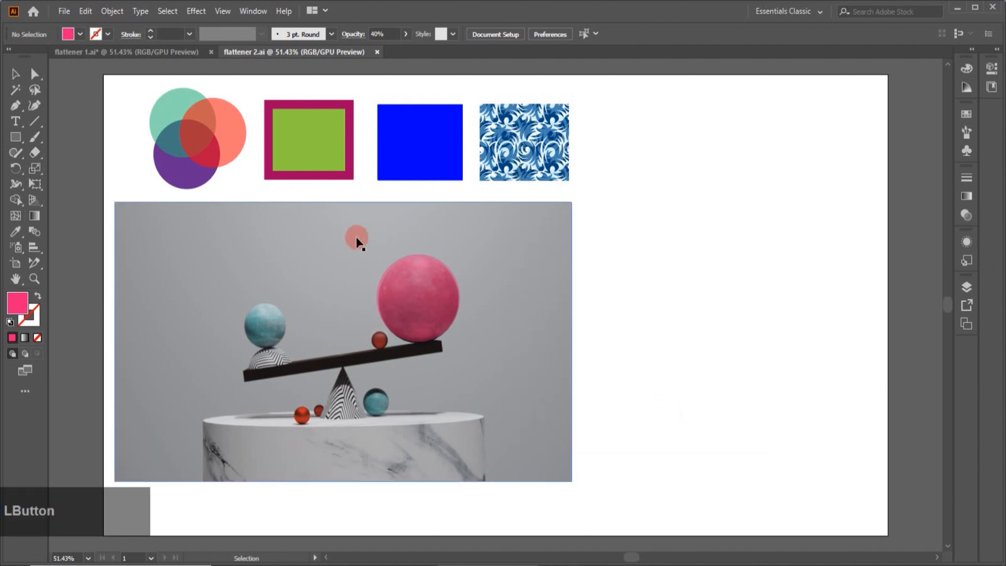
Examine the presets offered in Flattener Preview, including the custom ones, and close the panel.
left_click(251, 12)
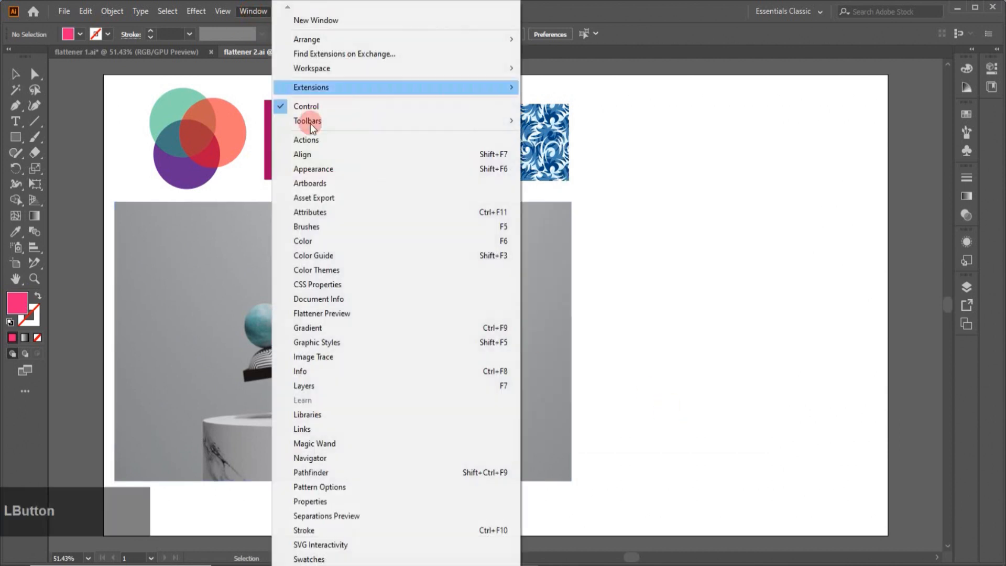
left_click(331, 315)
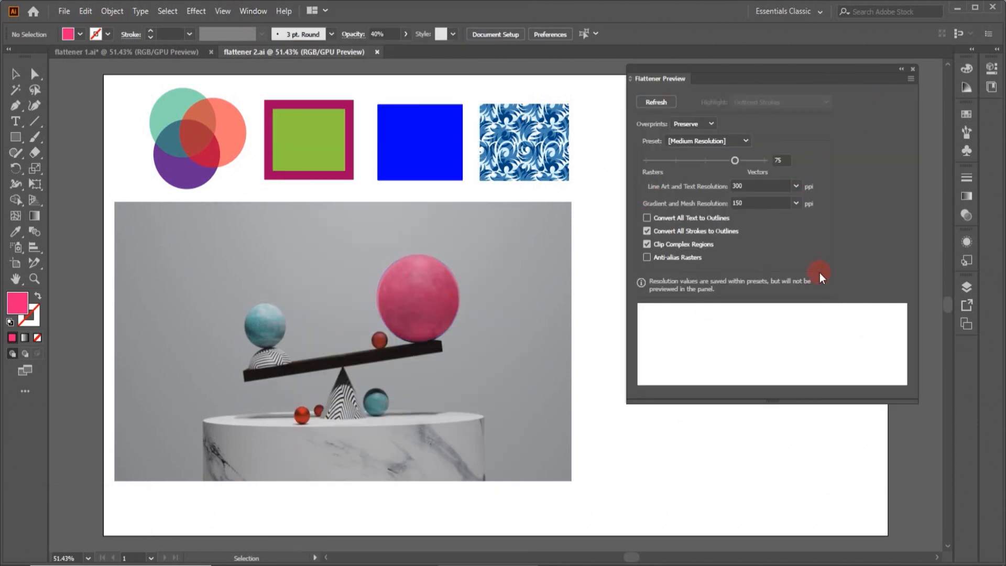
left_click(745, 141)
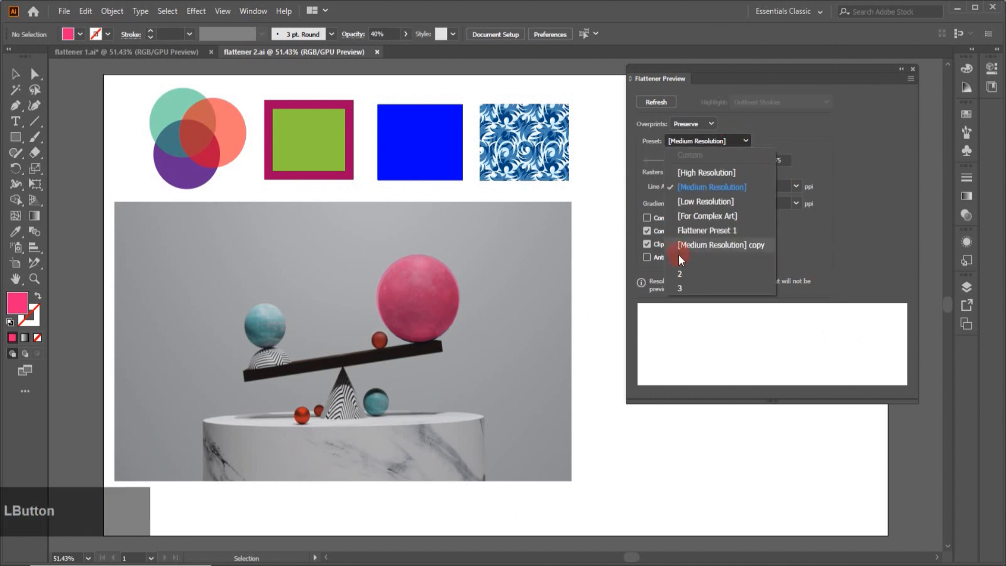
left_click(913, 69)
left_click(913, 69)
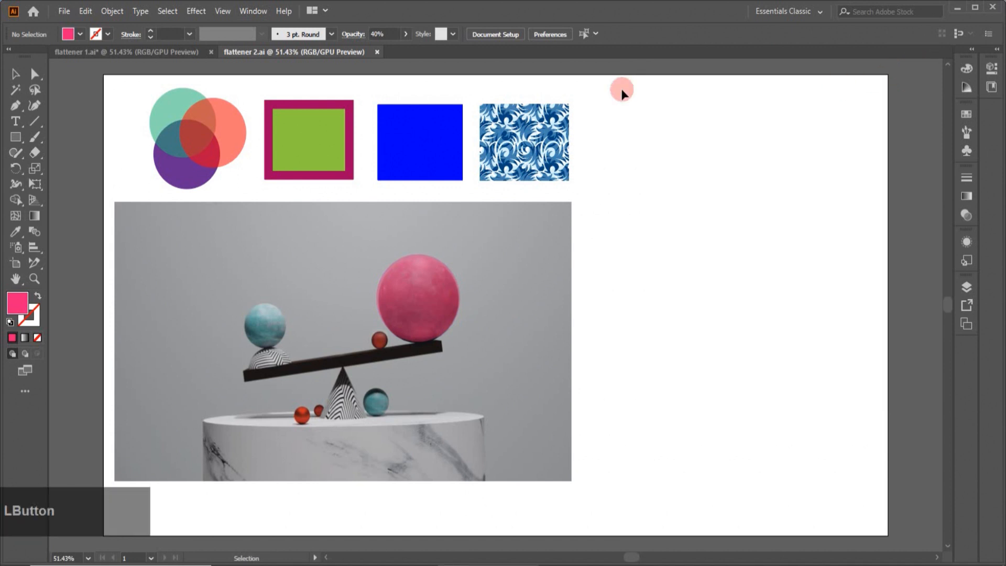
For the large pink circle, examine the presets offered by Flatten Transparency and cancel without flattening.
left_click(428, 283)
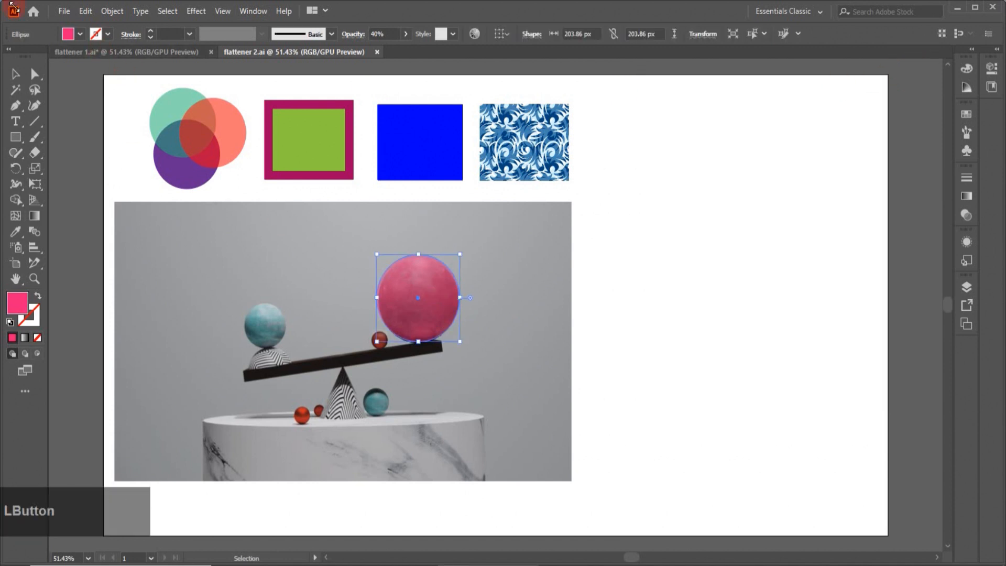
left_click(109, 12)
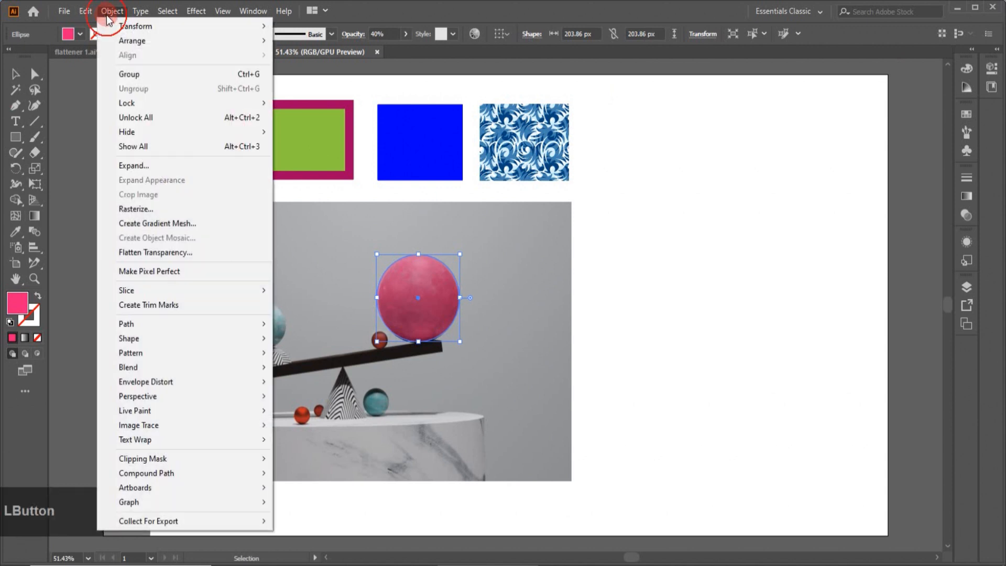
left_click(146, 254)
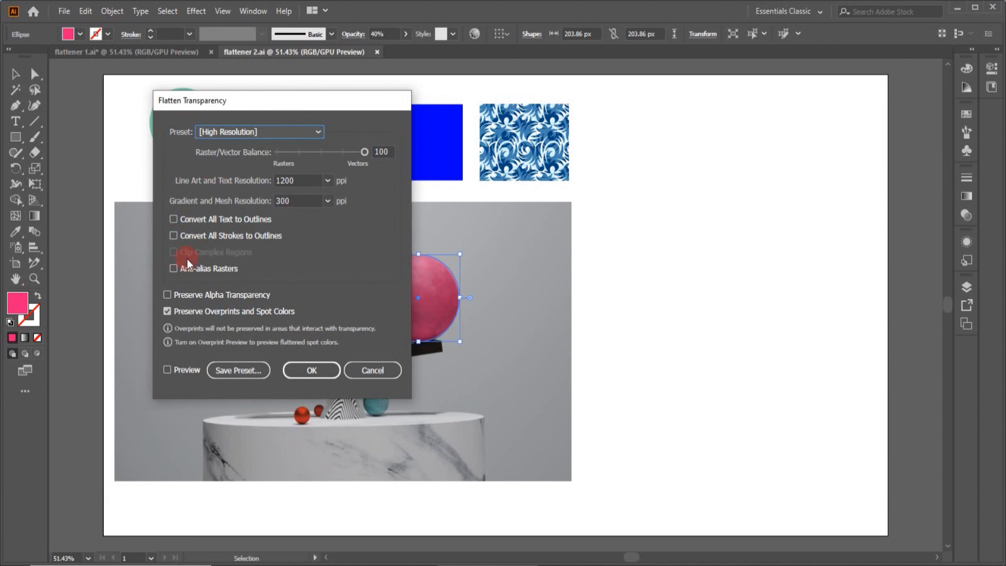
left_click(316, 133)
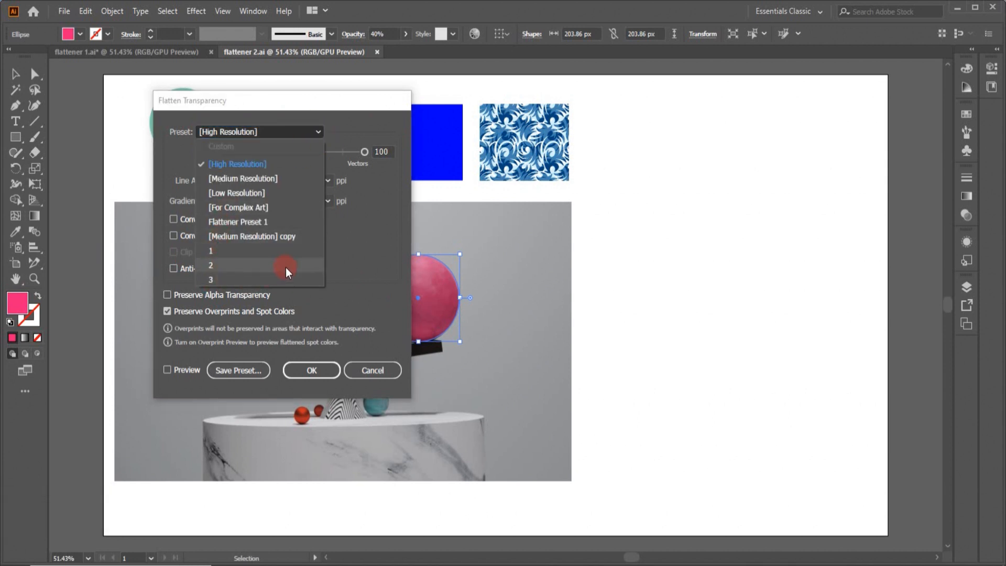
left_click(366, 371)
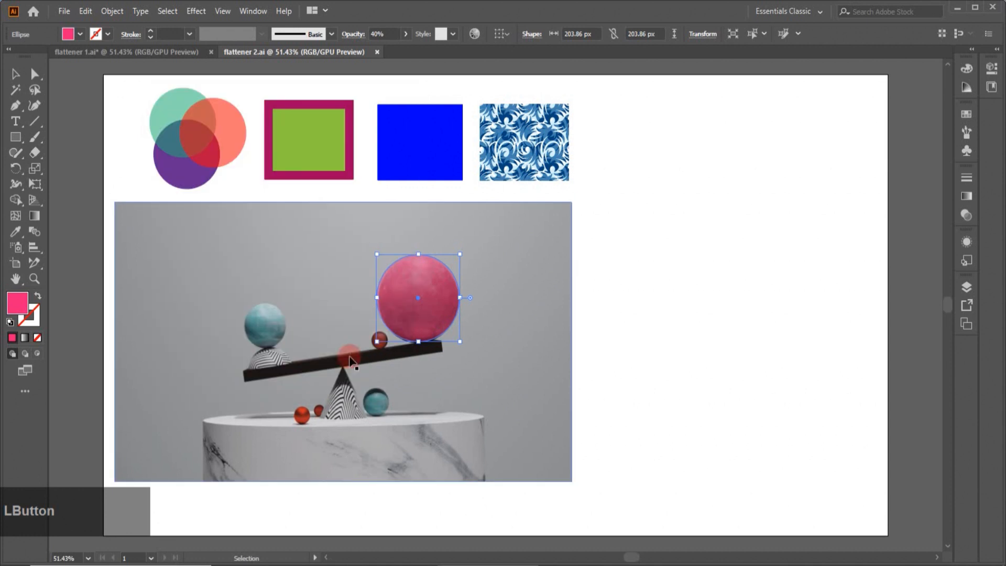
Delete the custom transparency flattener presets 1, 2 and 3.
left_click(85, 12)
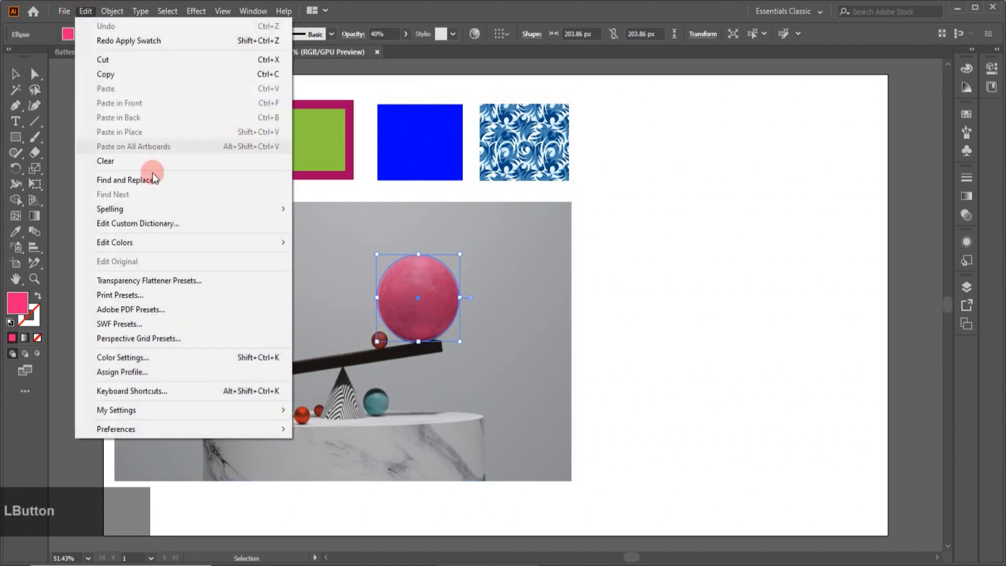
left_click(162, 280)
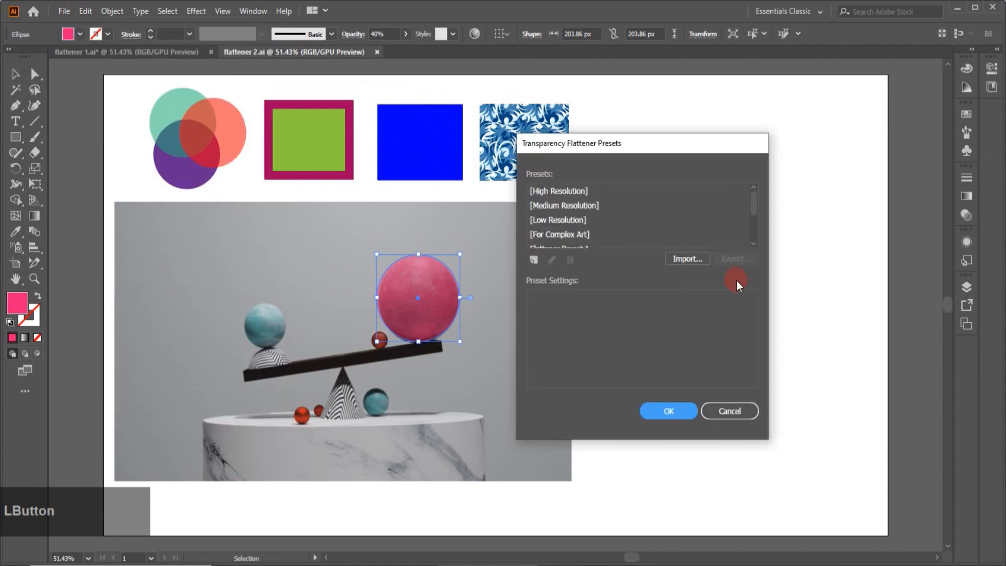
left_click_drag(754, 200, 755, 234)
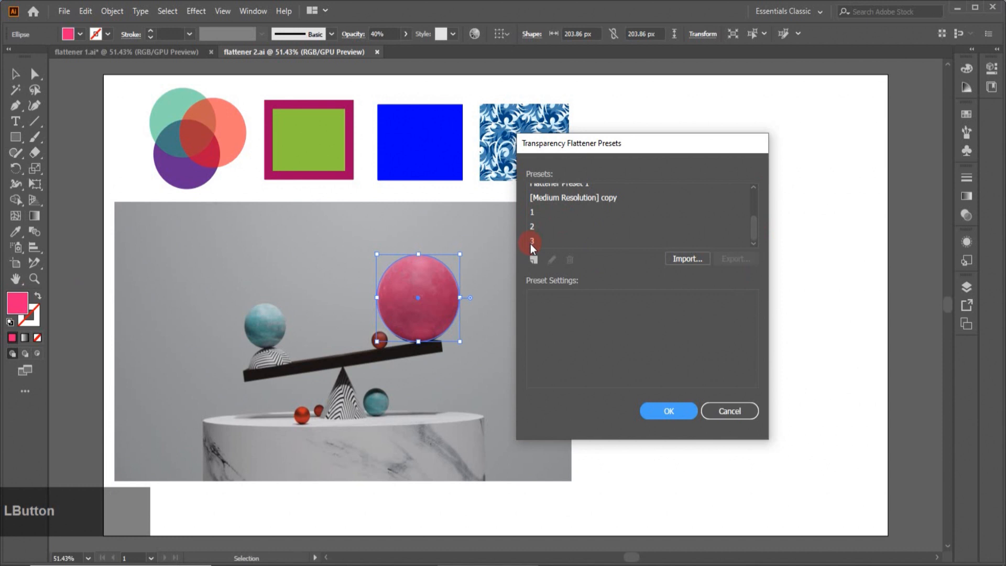
left_click(538, 220)
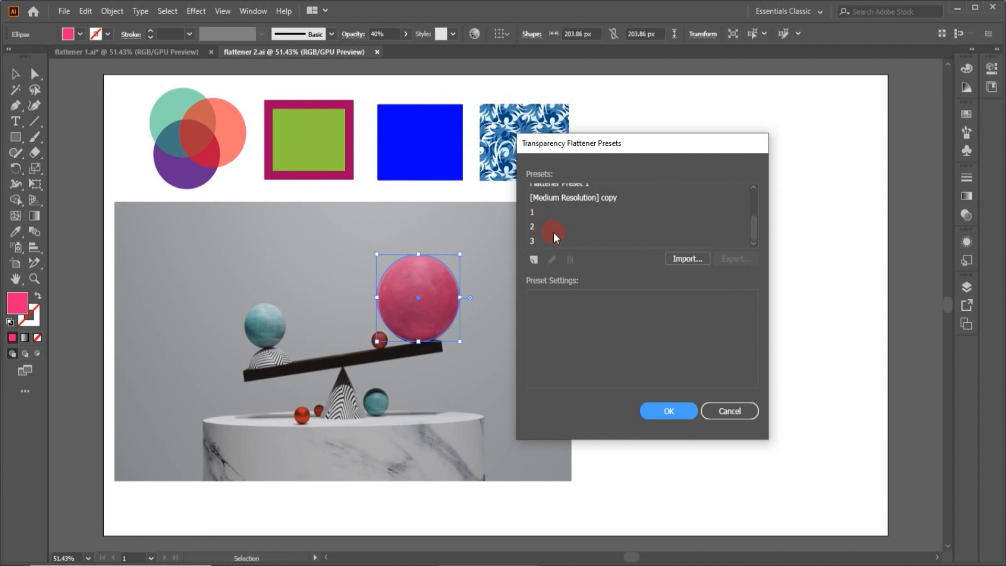
left_click(536, 213)
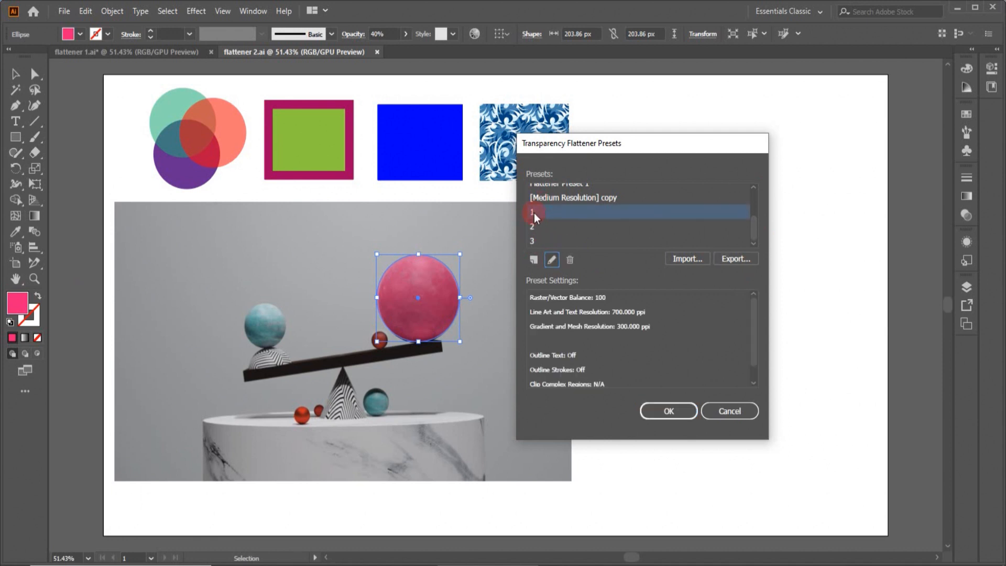
left_click(534, 213)
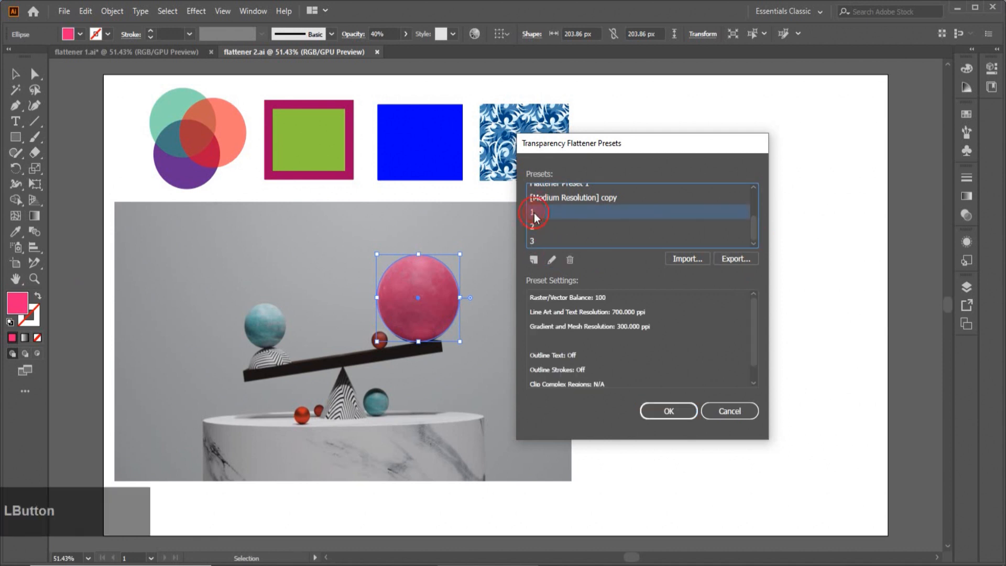
left_click(570, 260)
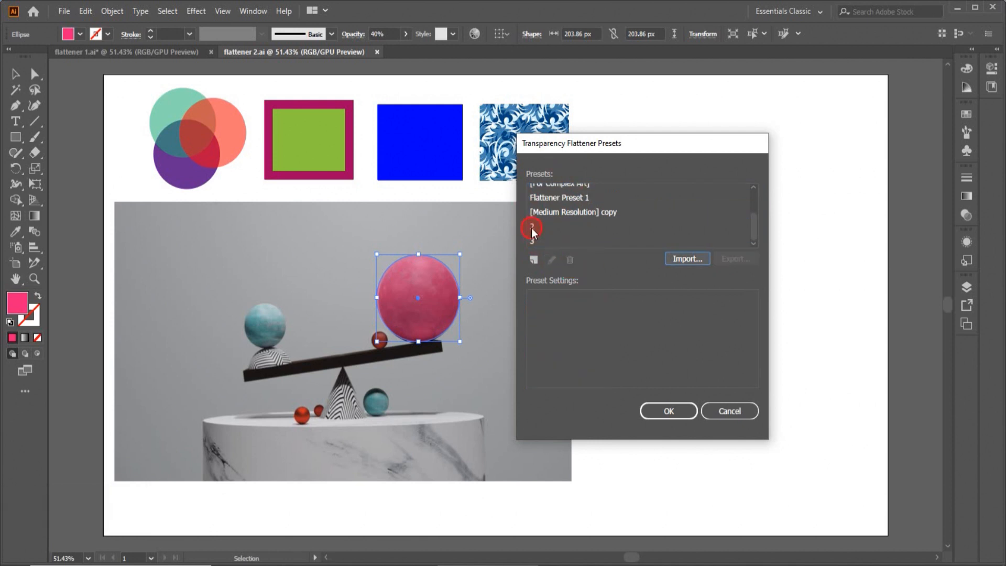
left_click(532, 228)
left_click(570, 260)
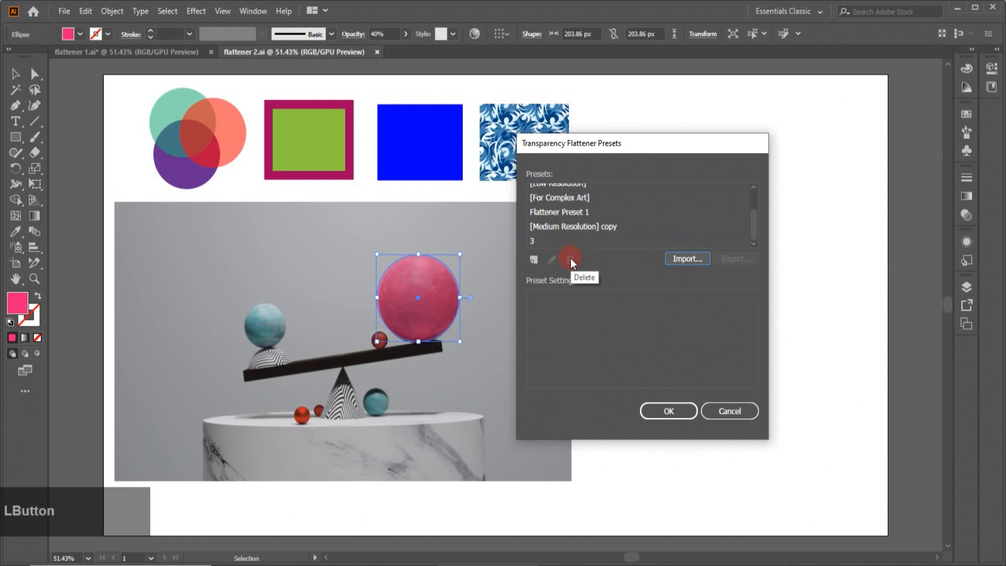
left_click(534, 241)
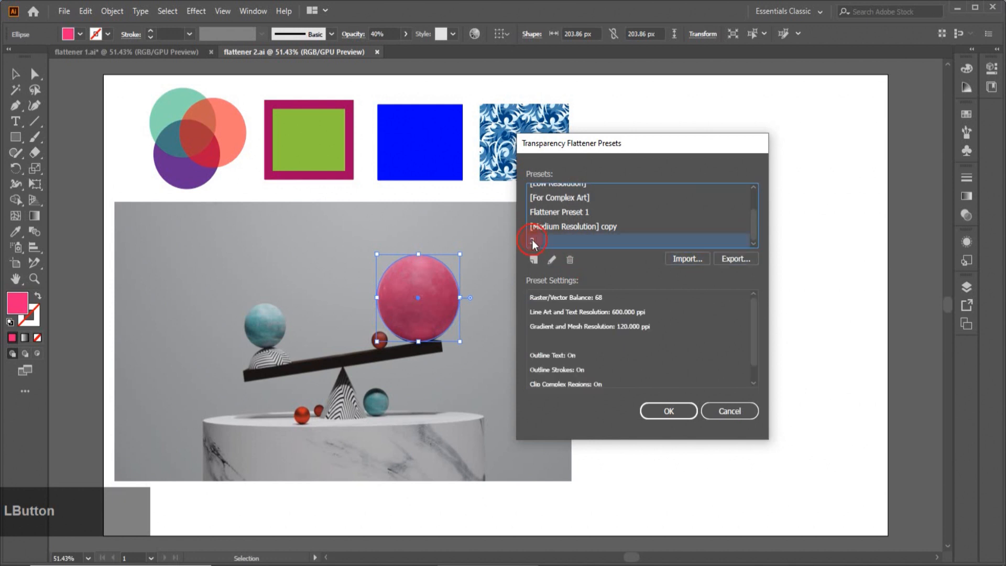
left_click(570, 260)
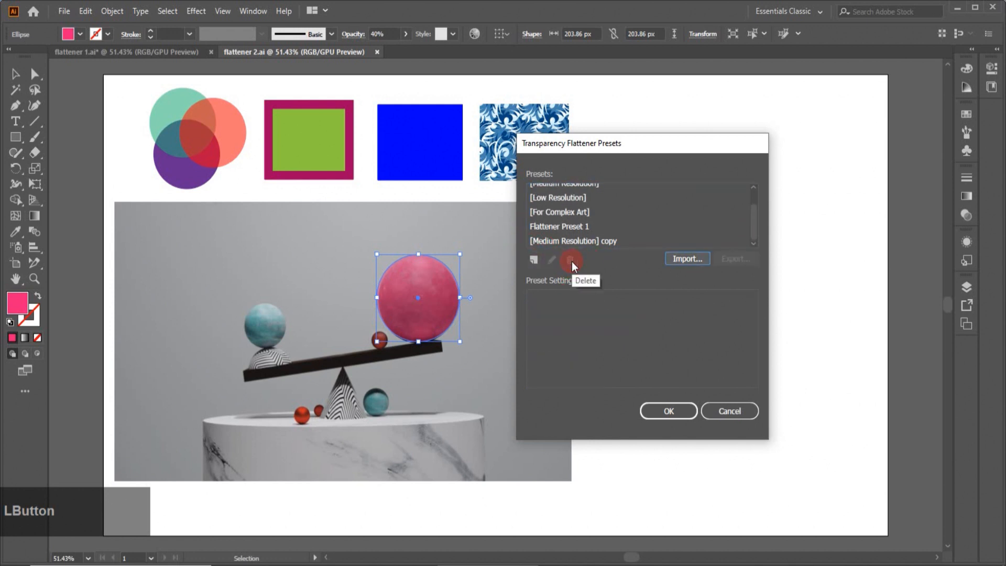
Import the "3 preset" file from the Desktop into the transparency flattener presets and select the imported preset 3.
left_click(571, 227)
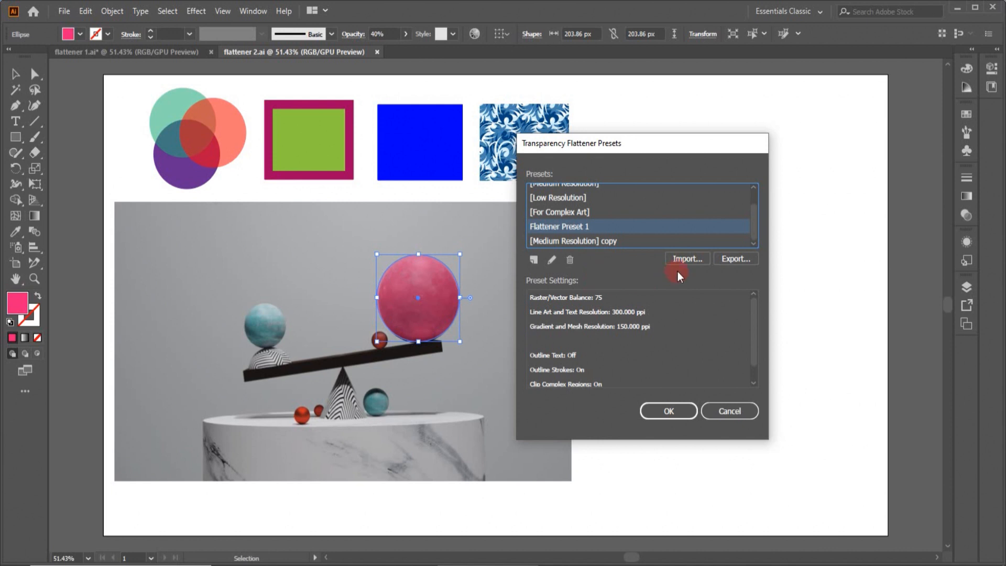
left_click(687, 258)
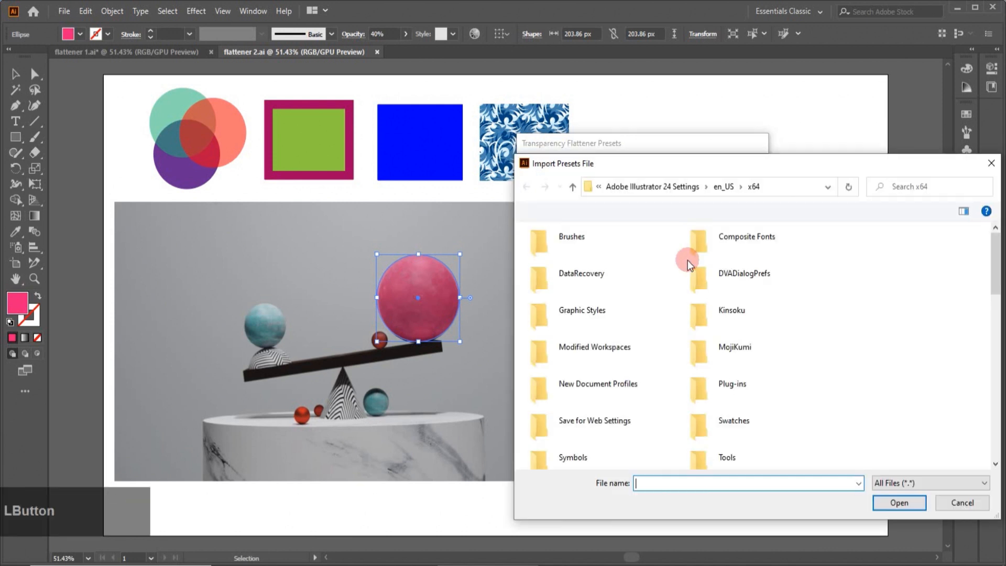
left_click(599, 187)
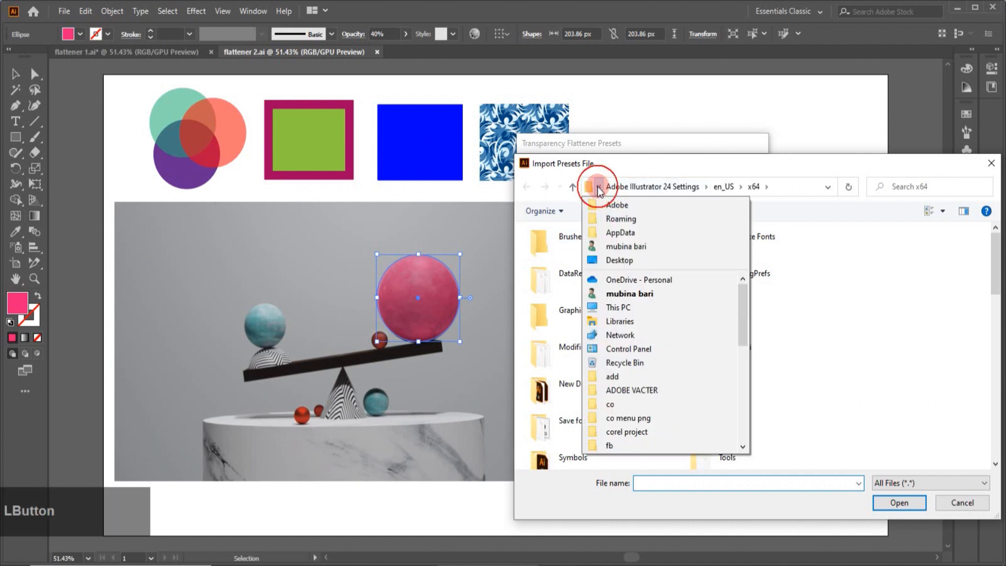
left_click(624, 261)
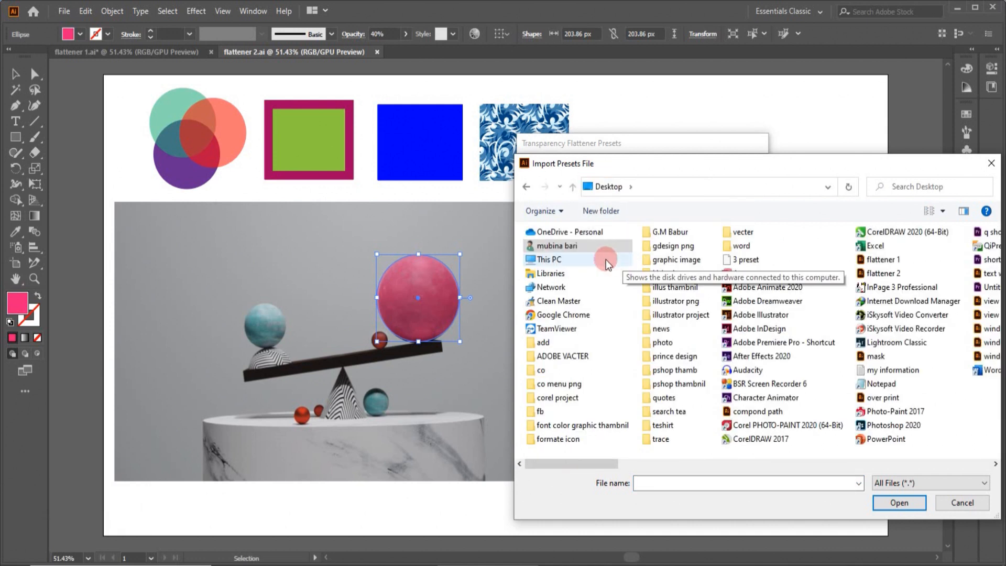
left_click(744, 260)
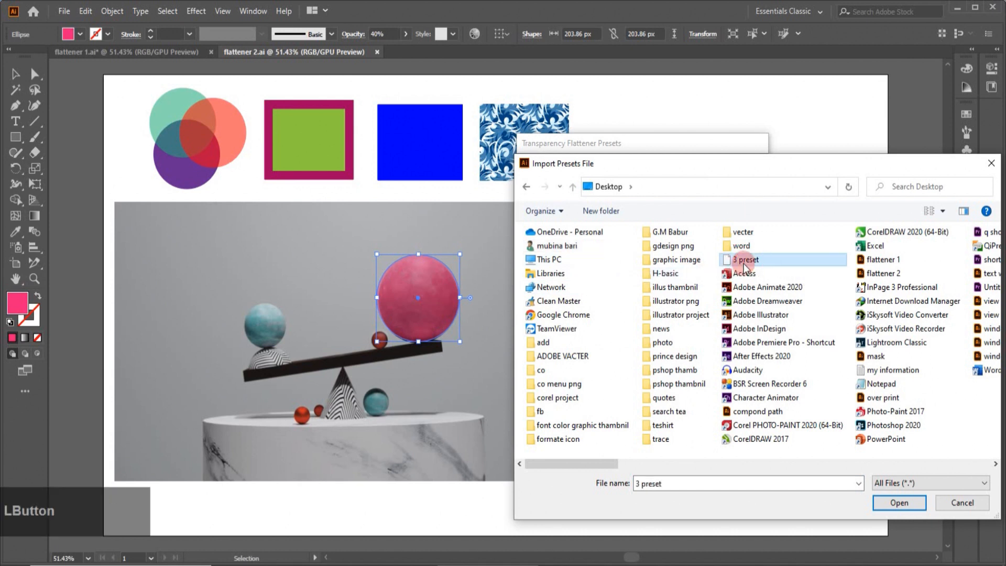
left_click(914, 507)
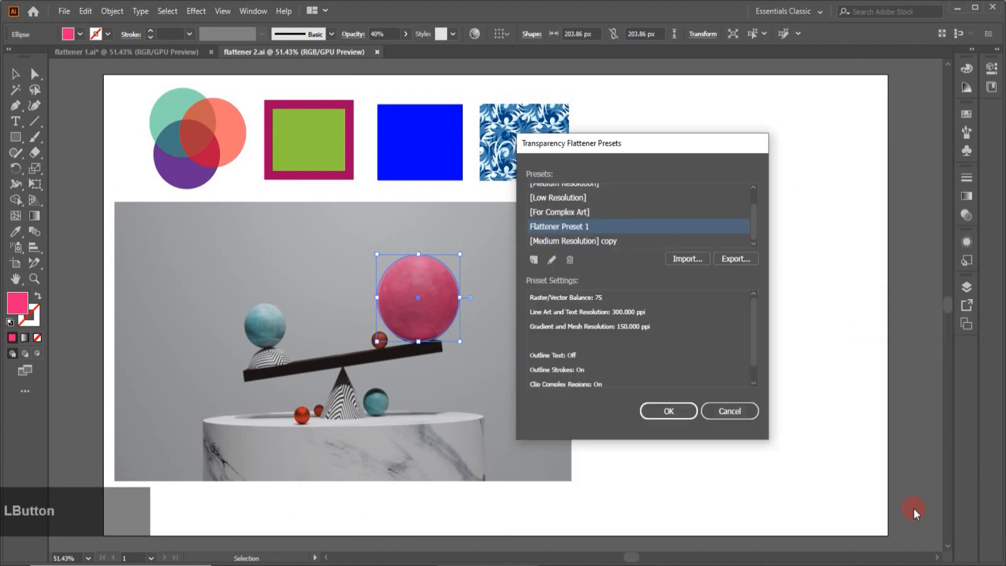
left_click(532, 242)
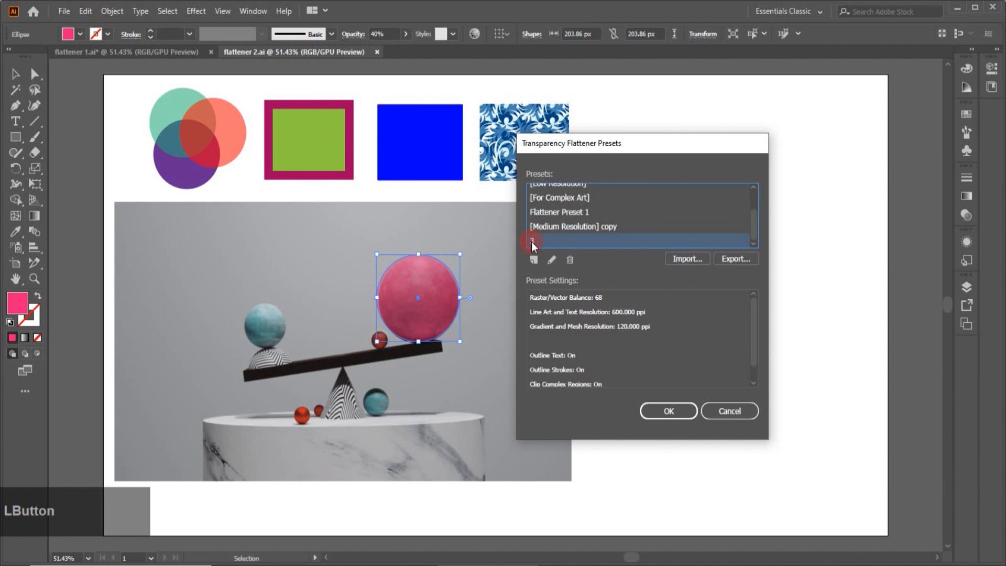